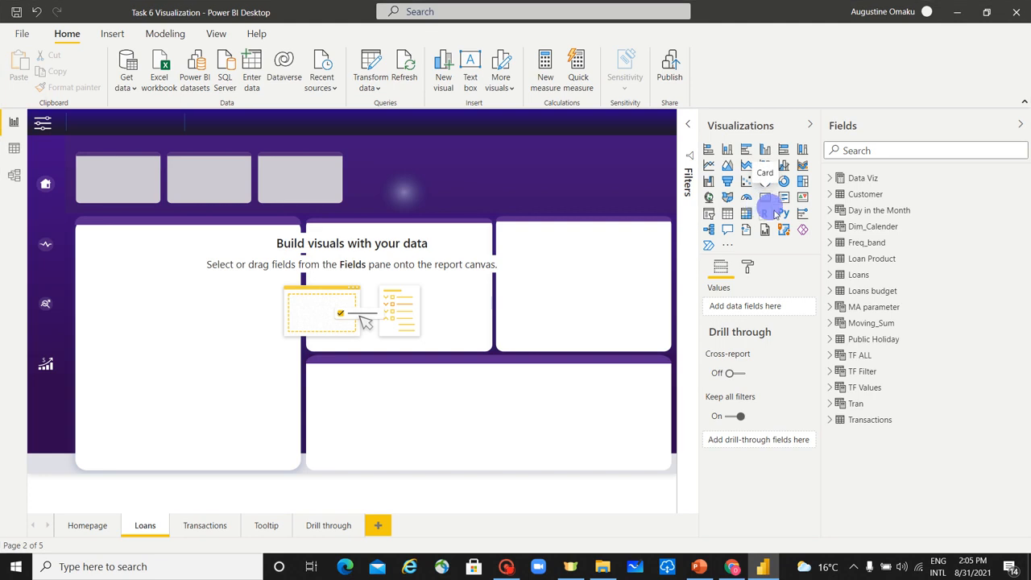
Add a card visual sized to the first grey tile and show the Loan Sale value YTD measure in it
click(765, 199)
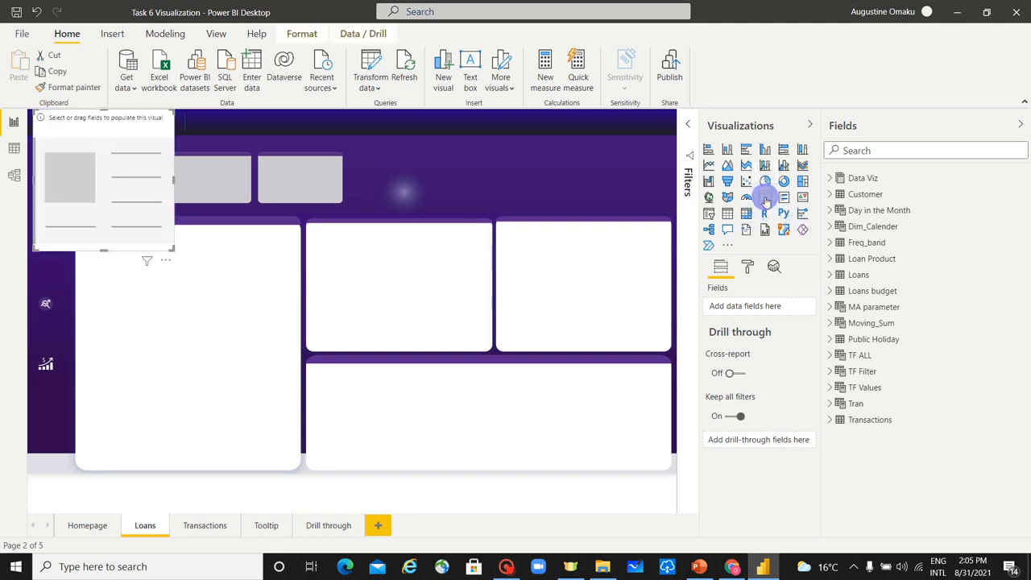
drag(164, 238, 123, 188)
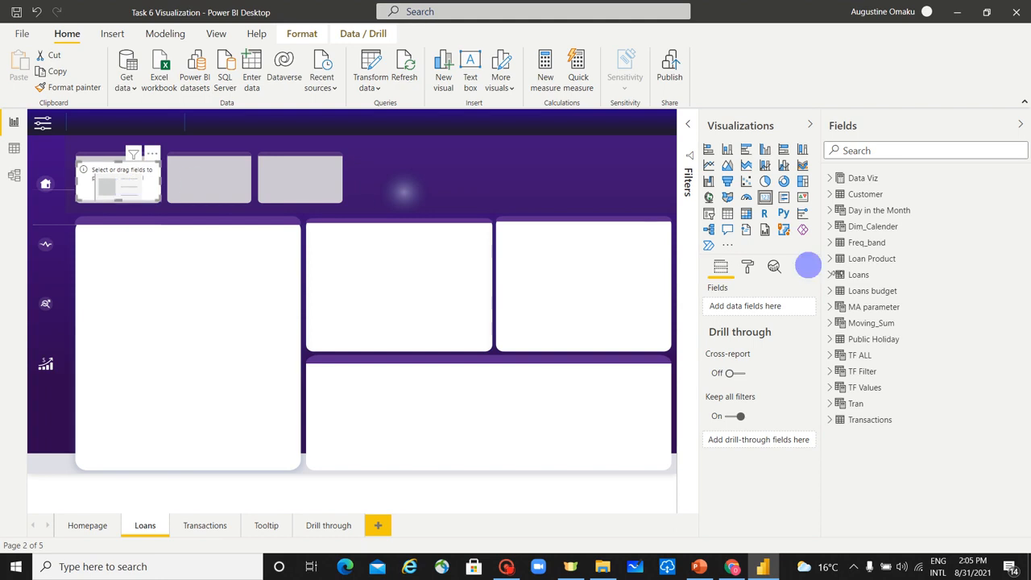
click(829, 182)
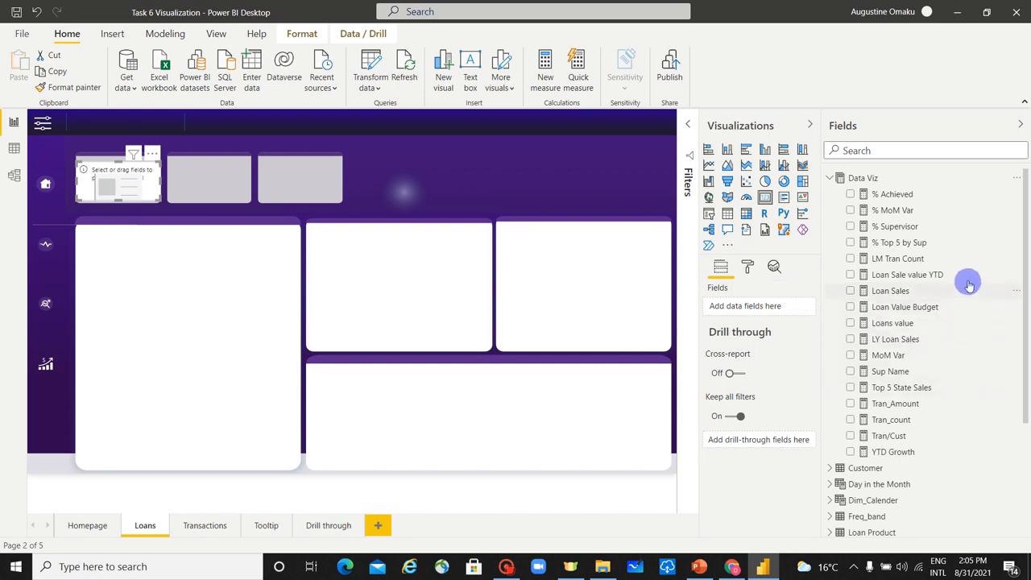
drag(970, 282, 793, 304)
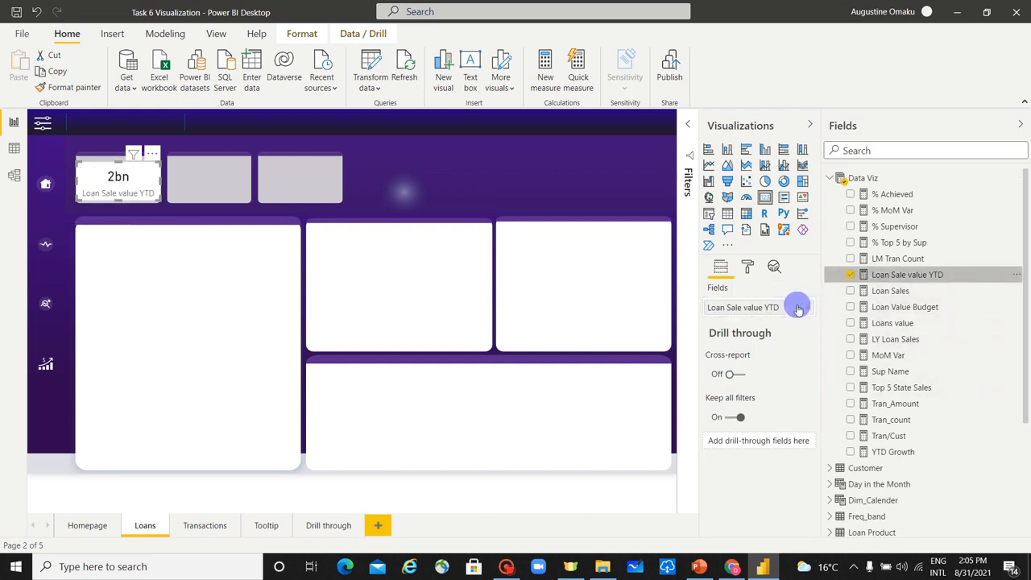
Format the Loan Sale value YTD card with 2 value decimal places and turn its background off
click(747, 272)
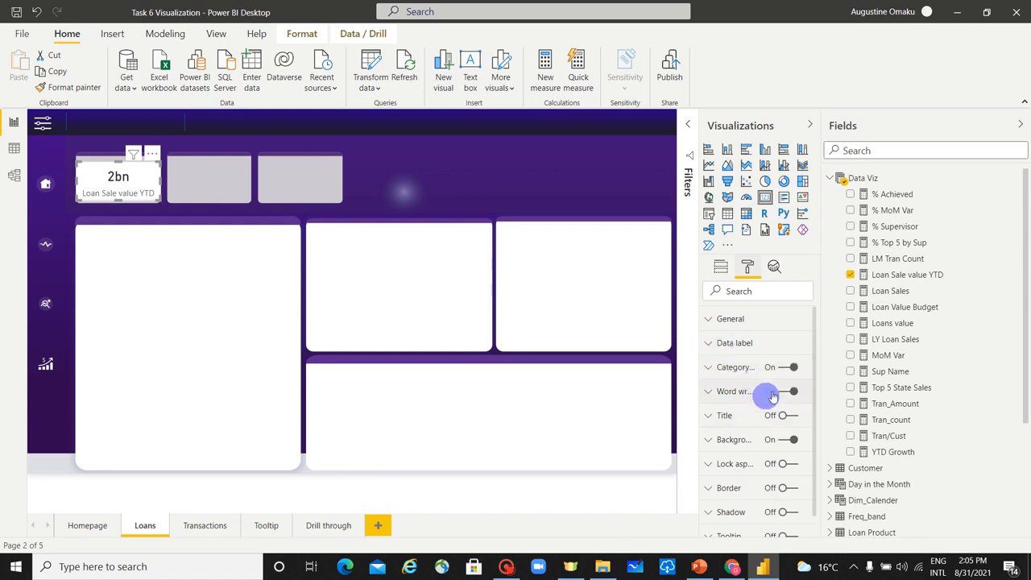
click(713, 344)
click(723, 472)
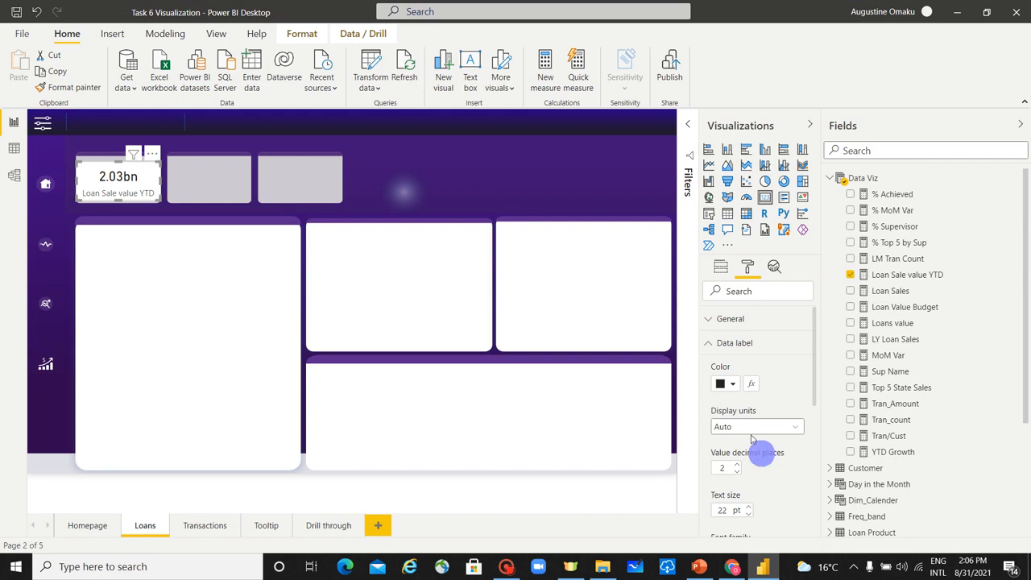
click(709, 346)
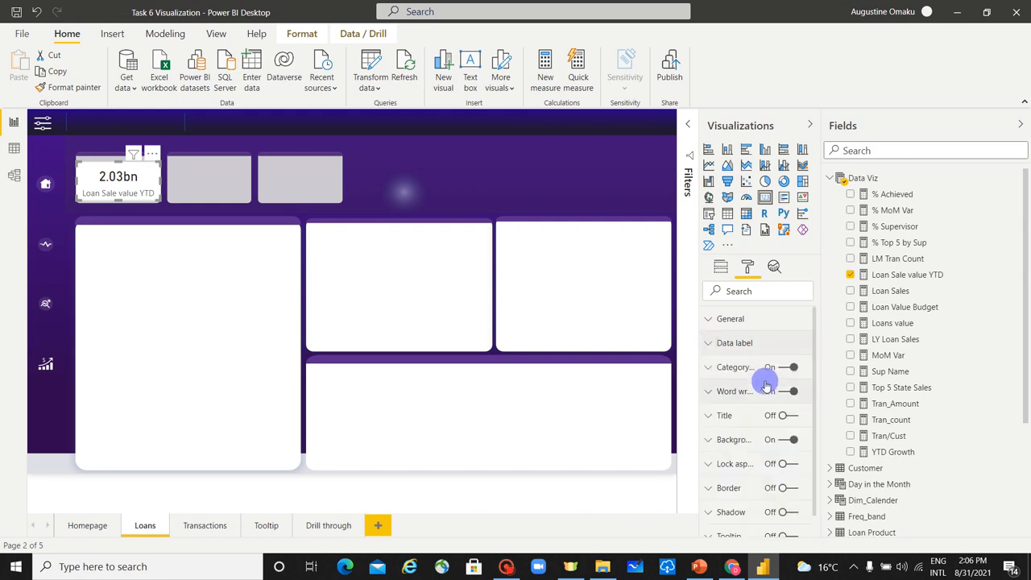
scroll(803, 456, down, 1)
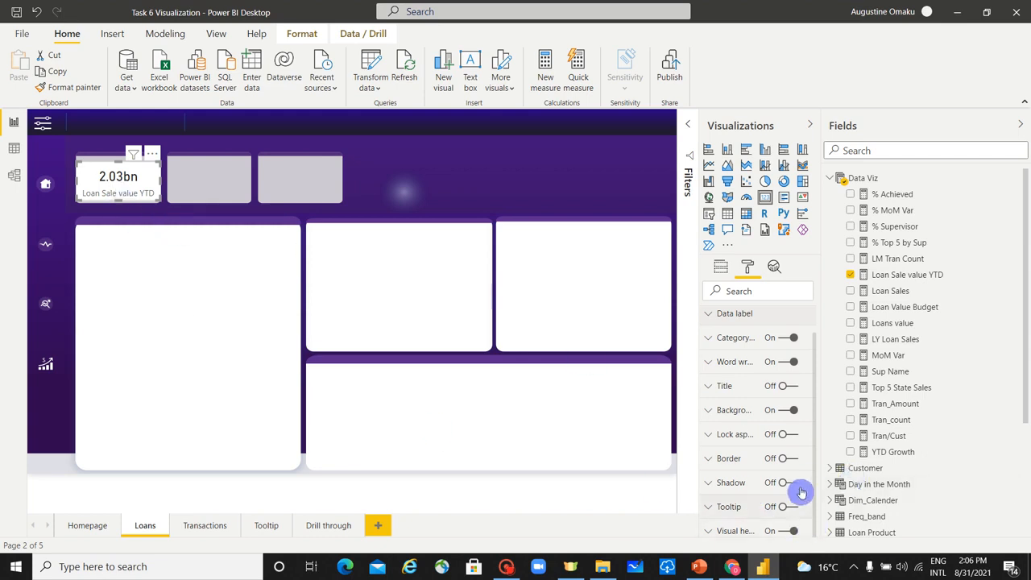
click(793, 411)
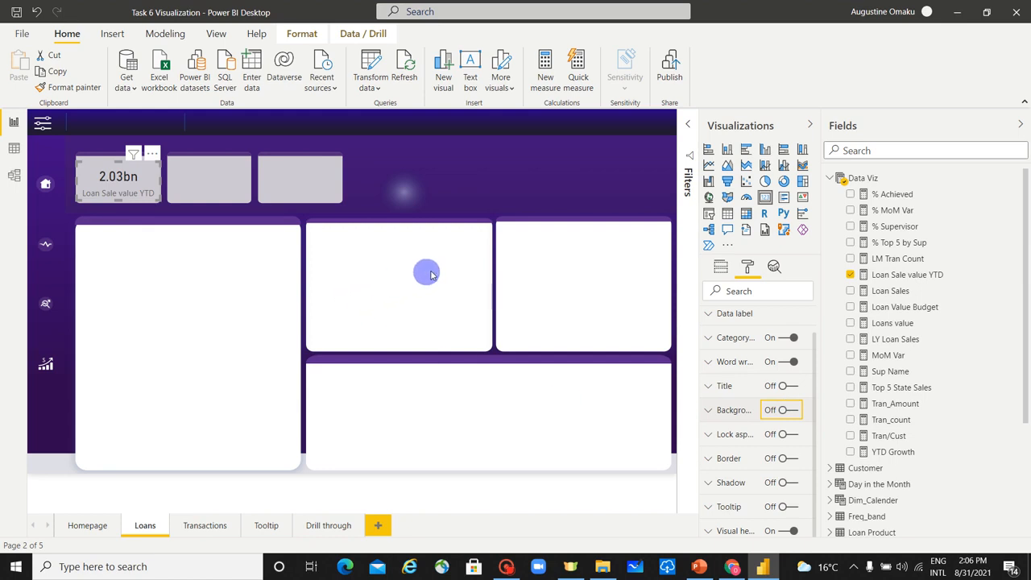
click(448, 199)
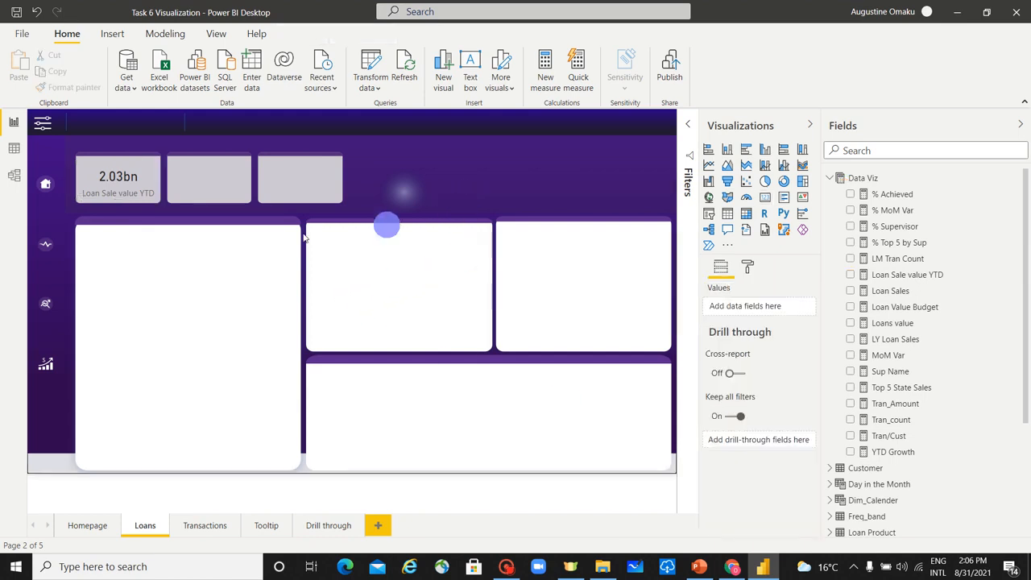
Duplicate the Loan Sale value YTD card twice, placing the copies over the second and third grey tiles
click(143, 198)
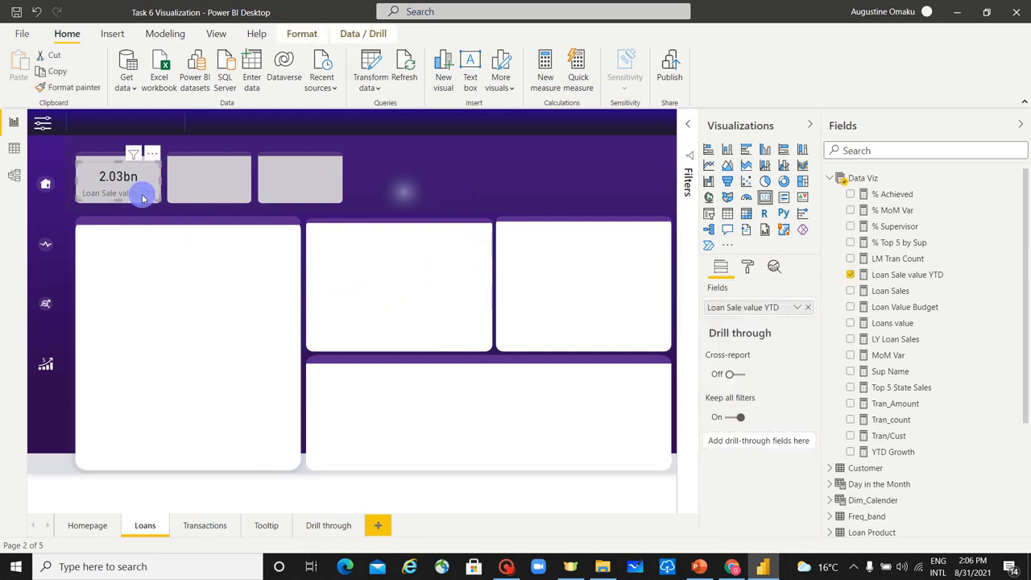
key(ctrl+v)
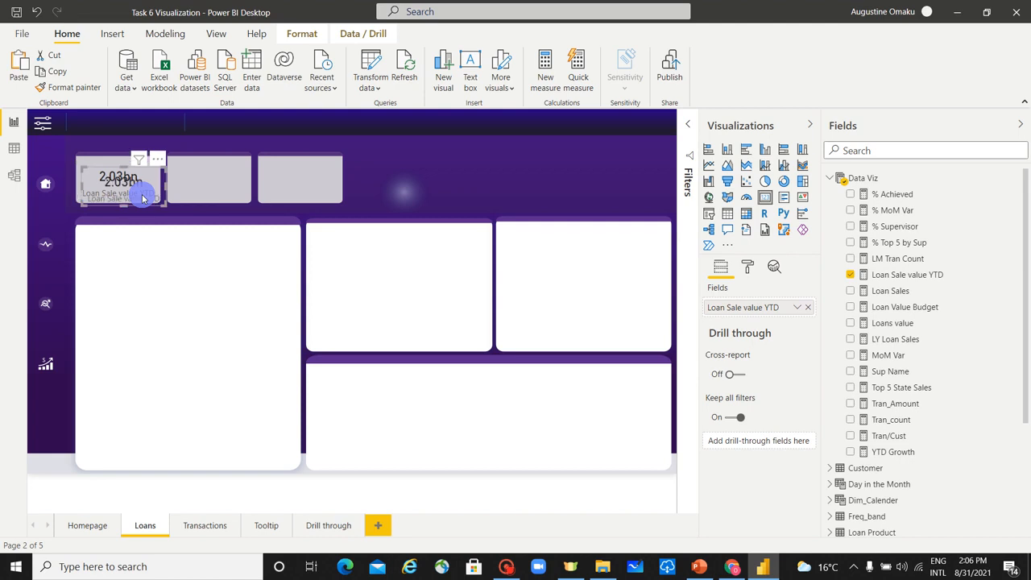
drag(143, 197, 230, 191)
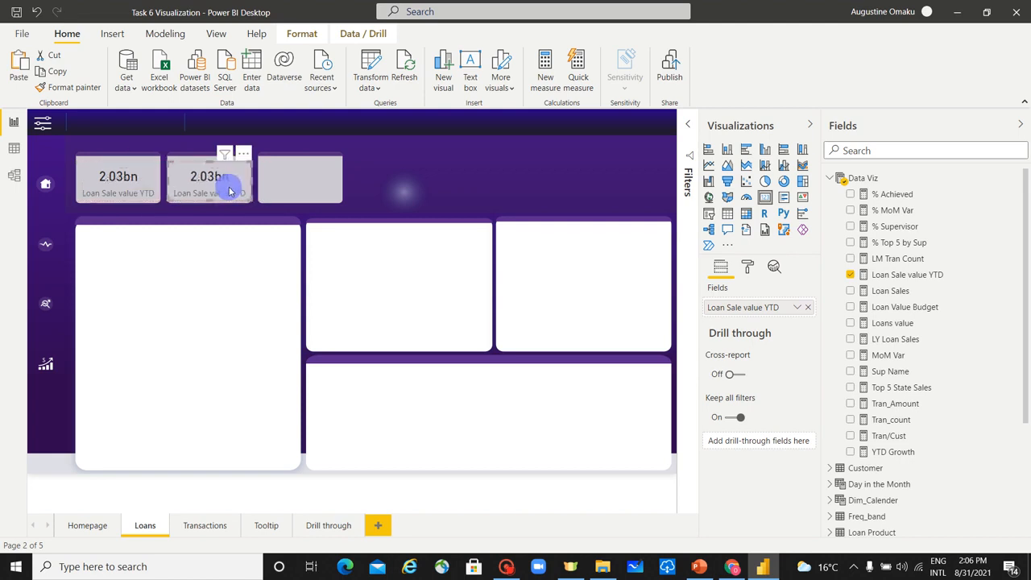
key(ctrl+v)
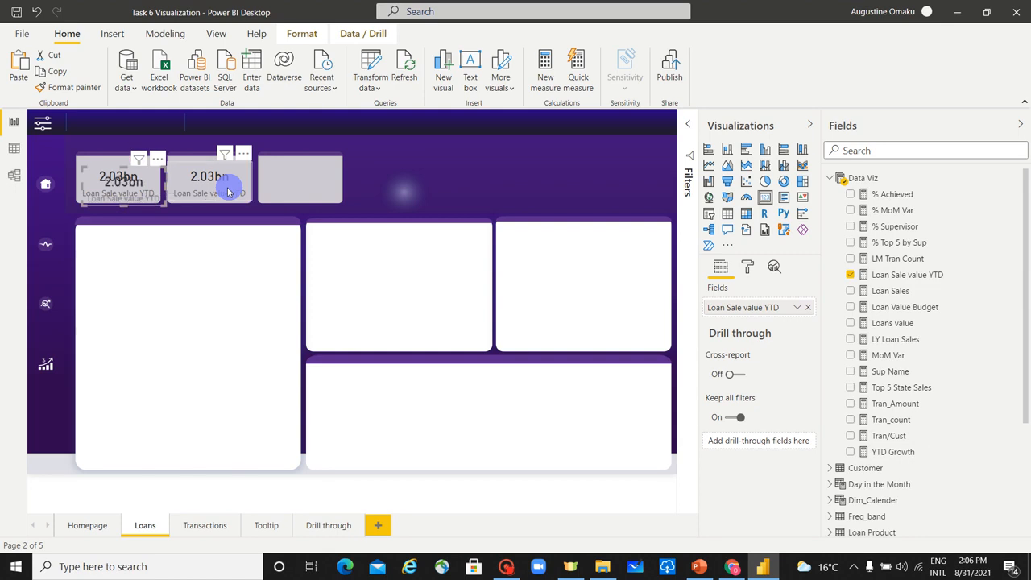
drag(131, 201, 307, 191)
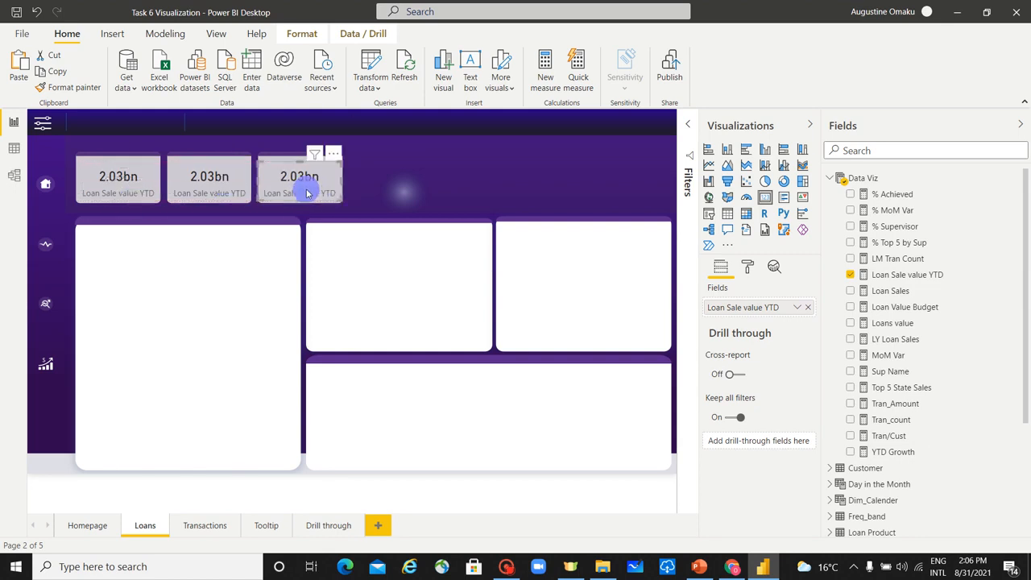
Align the three cards in the header row by their top edges
ctrl+click(219, 192)
ctrl+click(131, 194)
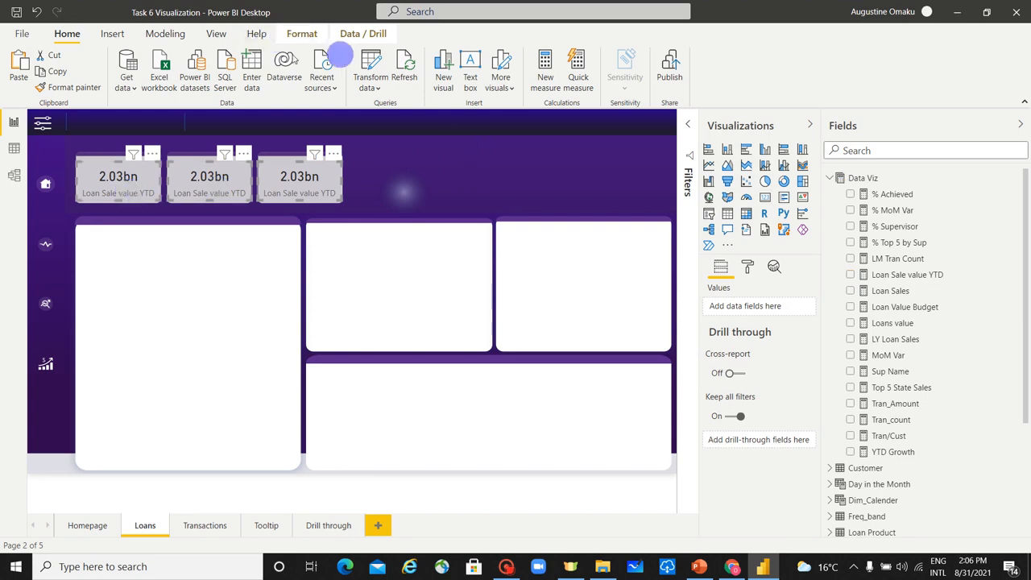
click(298, 38)
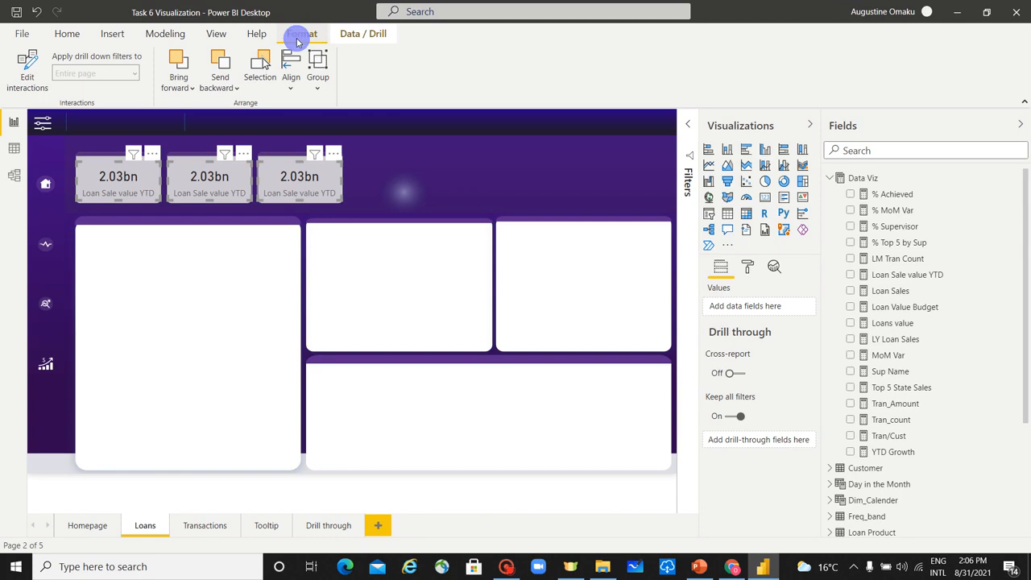
click(290, 79)
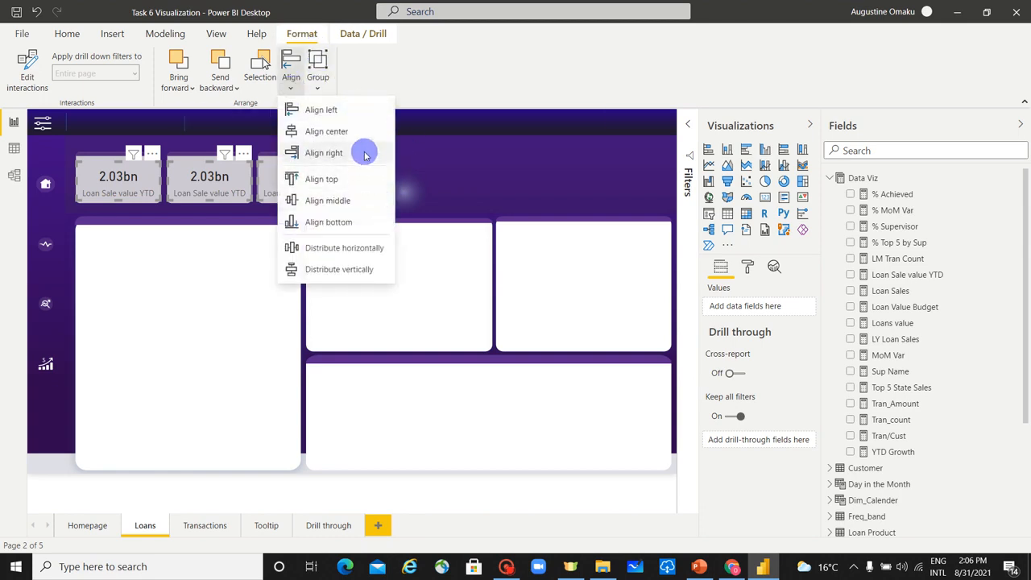
click(363, 179)
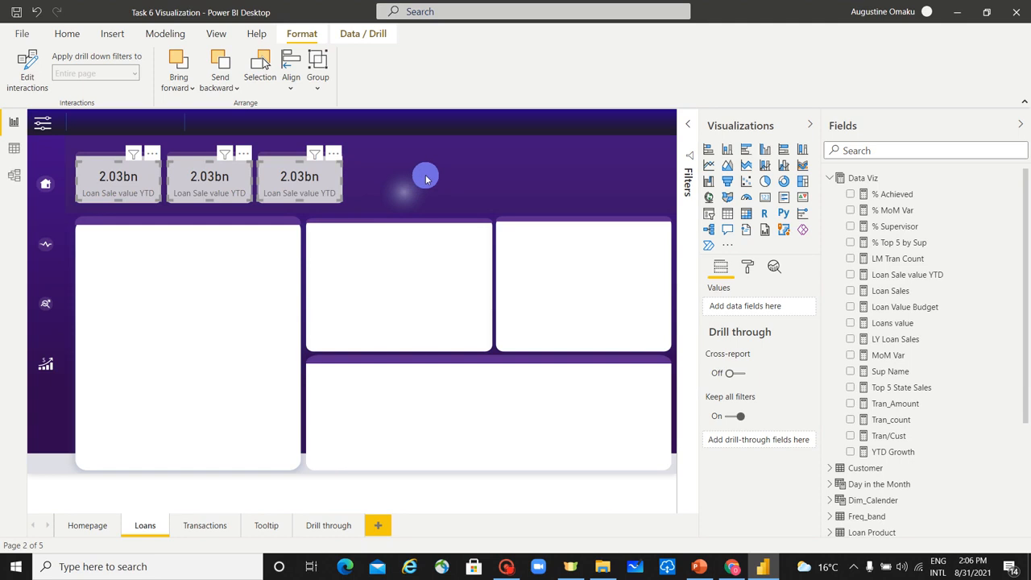
Replace the second card's field with LY Loan Sales and the third card's field with YTD Growth
click(216, 187)
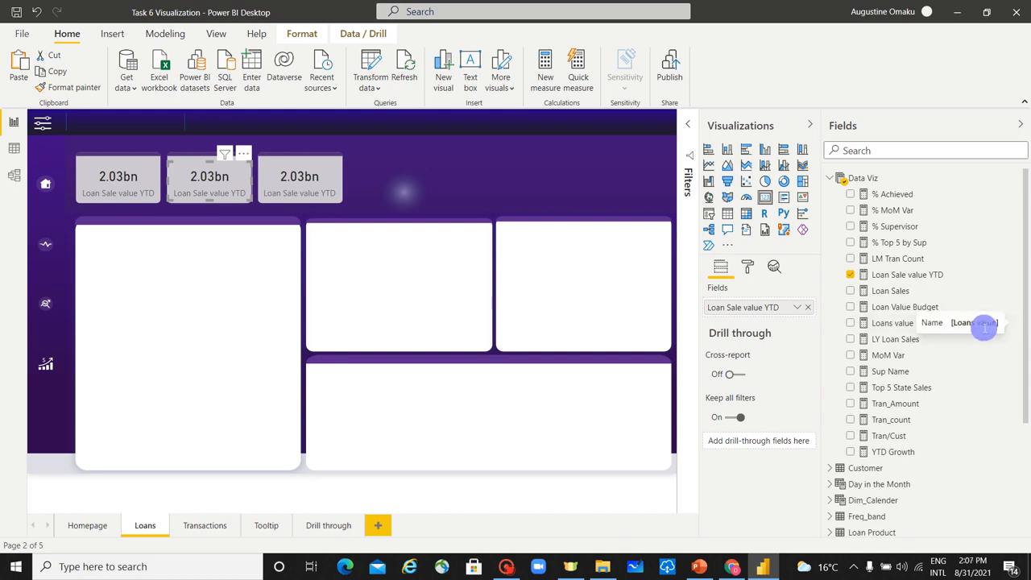
drag(911, 339, 777, 307)
click(307, 181)
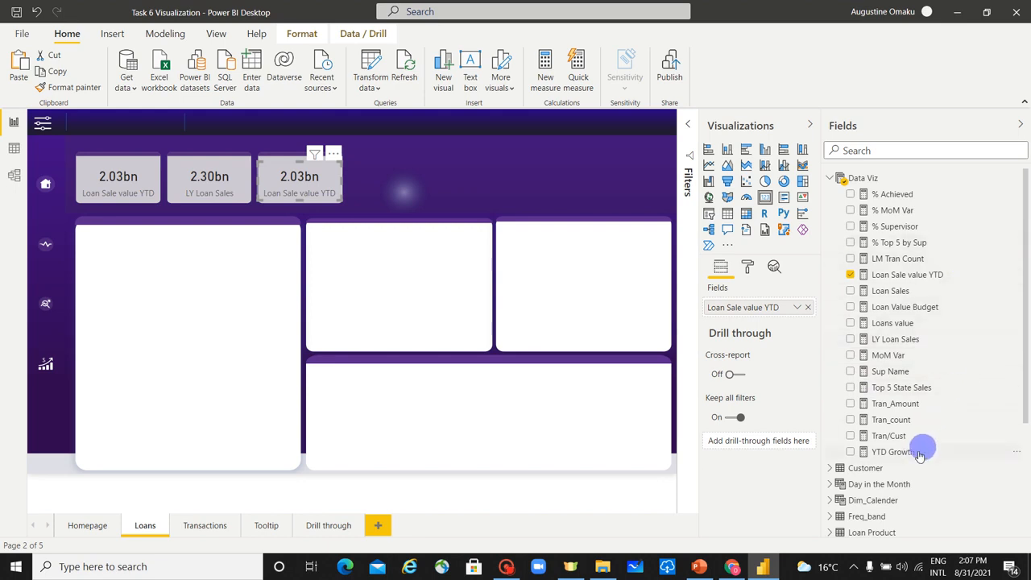
drag(919, 451, 773, 306)
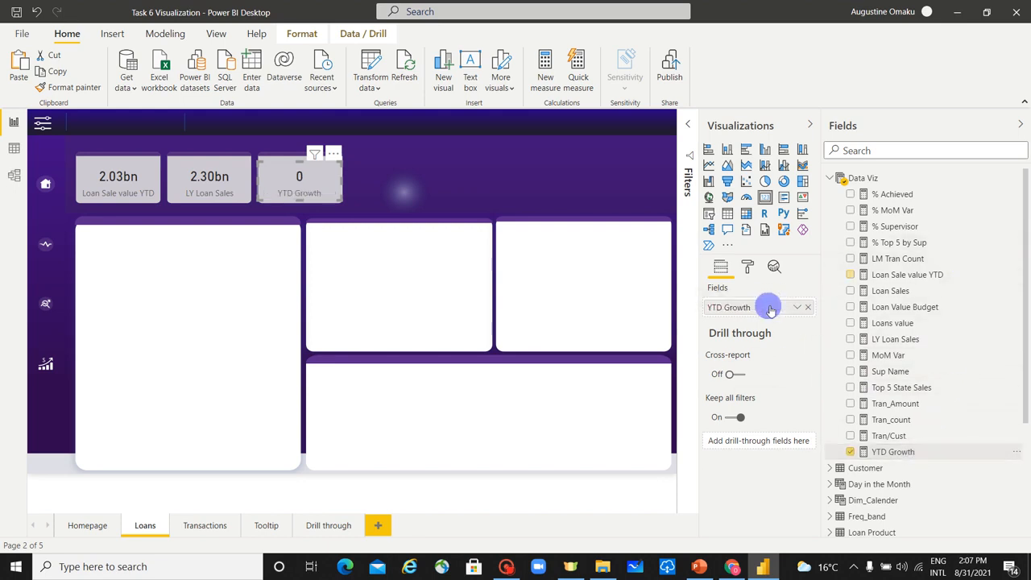
Format the YTD Growth measure as a percentage with 1 decimal place
click(912, 451)
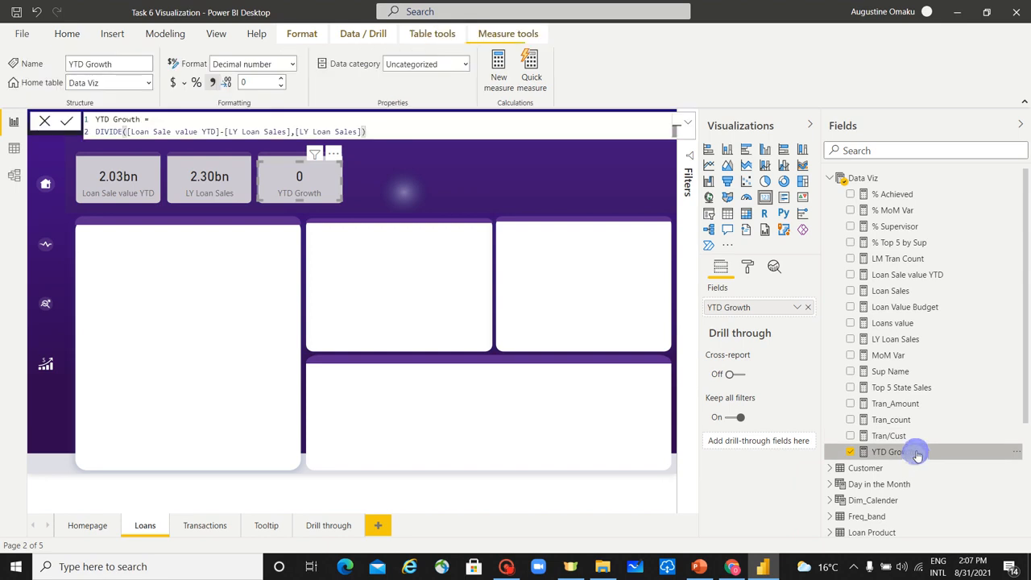
click(195, 83)
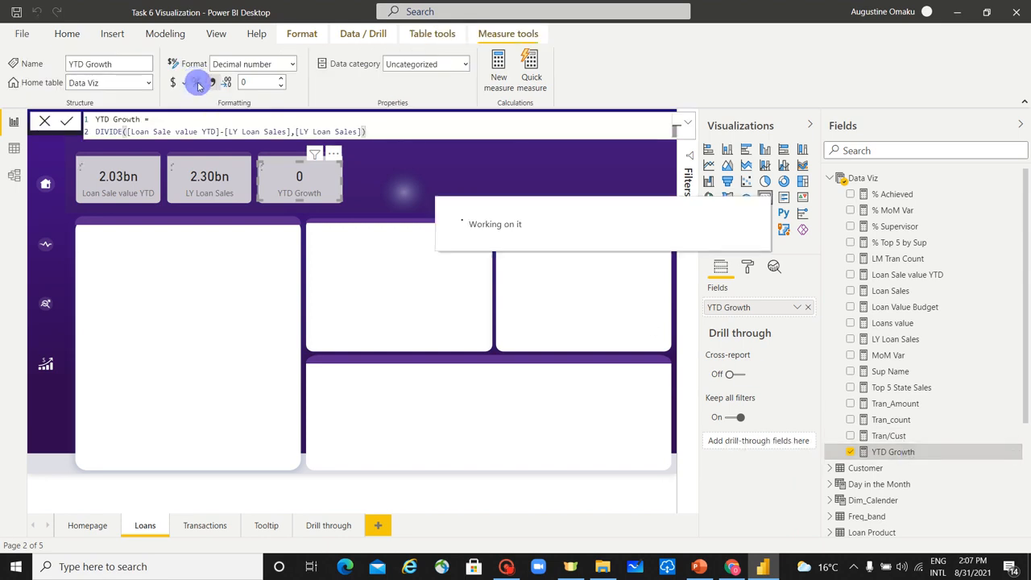
click(259, 83)
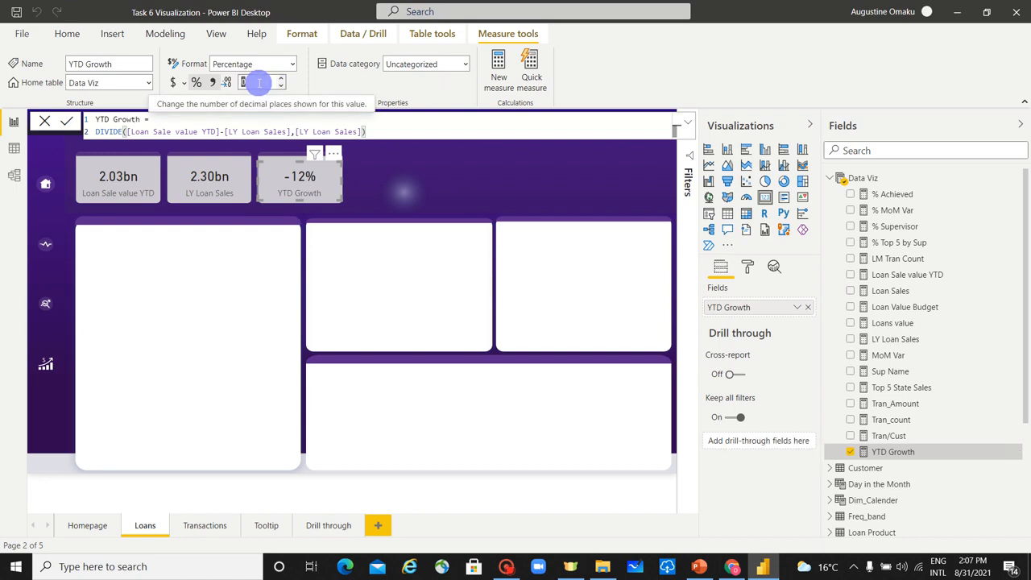
text(1)
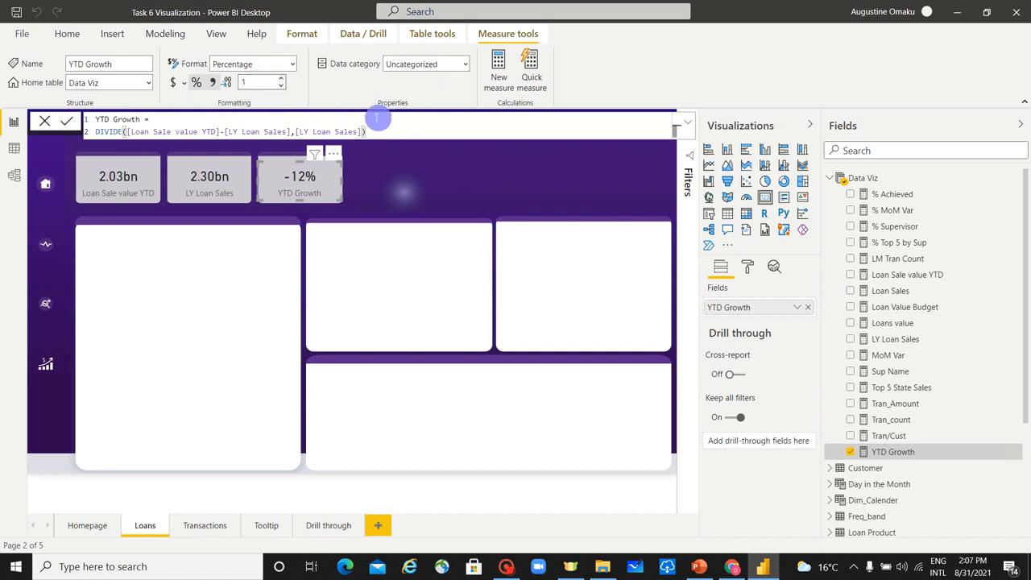
click(402, 195)
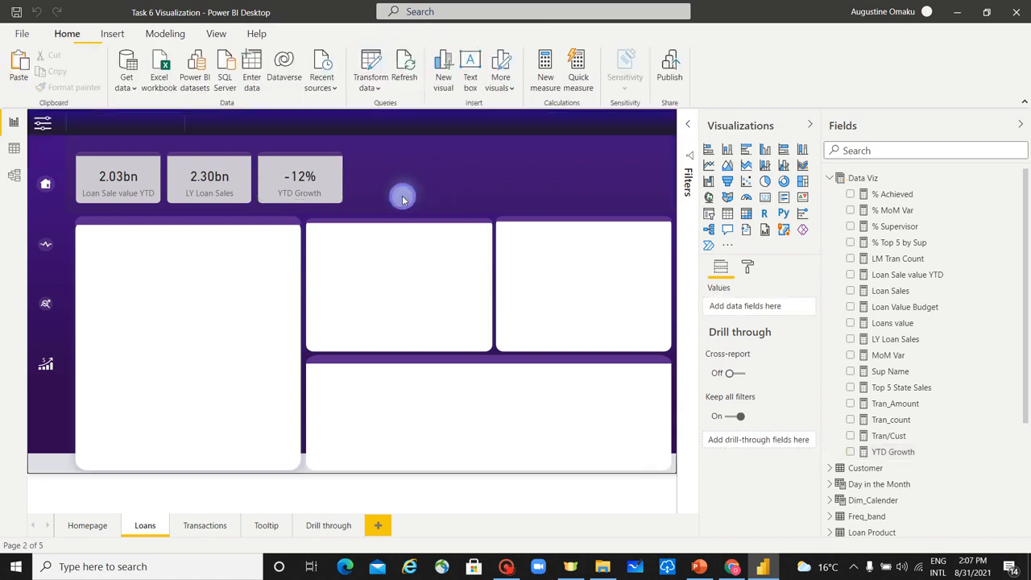
click(332, 193)
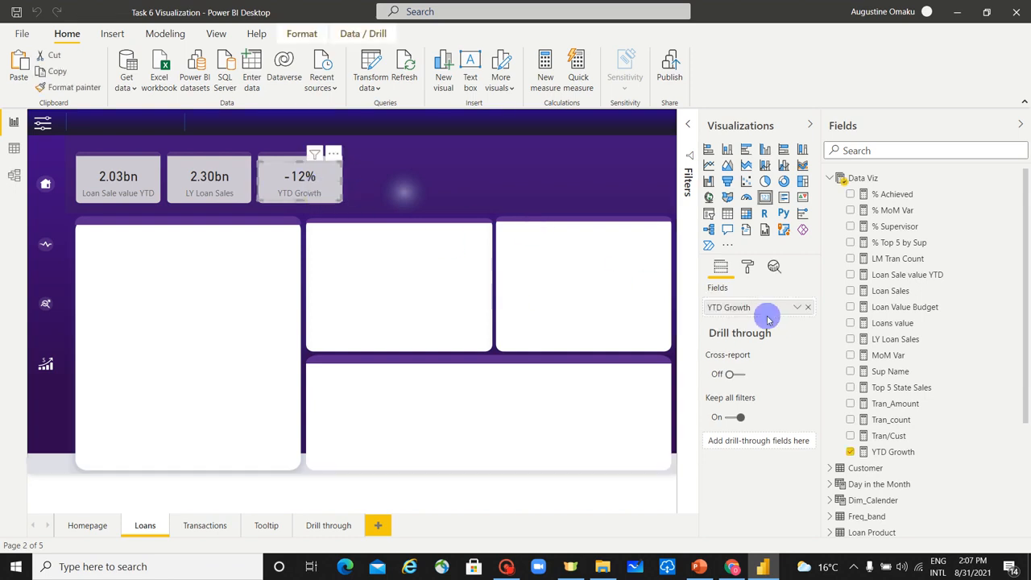
click(747, 274)
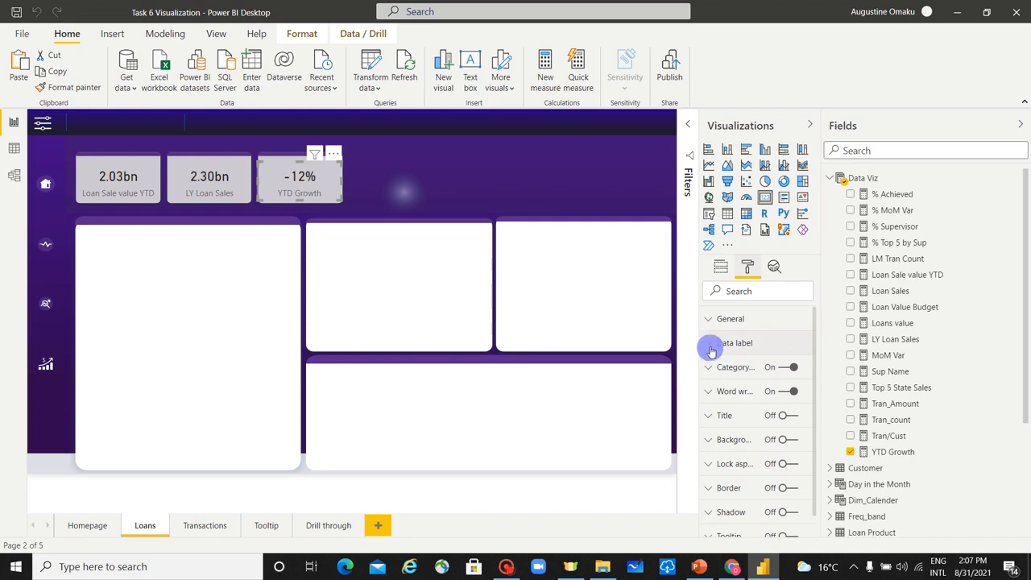
click(882, 455)
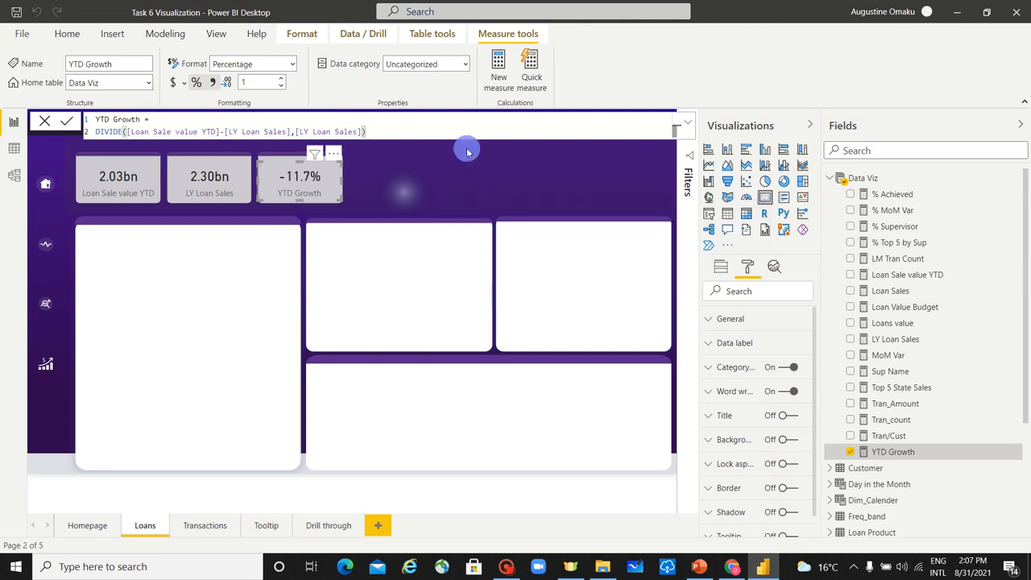
click(531, 191)
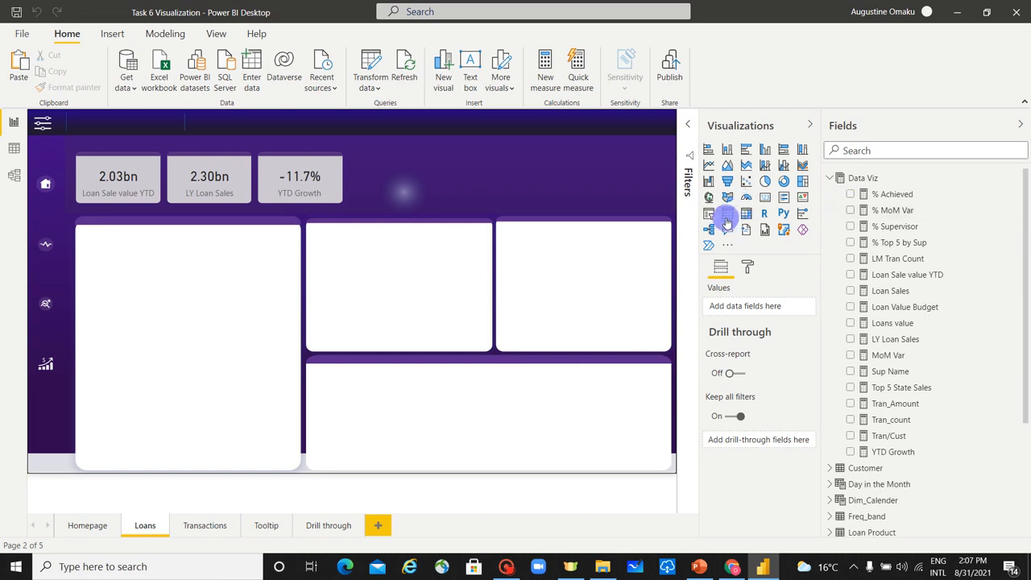
Insert an empty matrix visual, enlarge it to fill the tall white panel below the cards, and collapse the Data Viz table
click(745, 216)
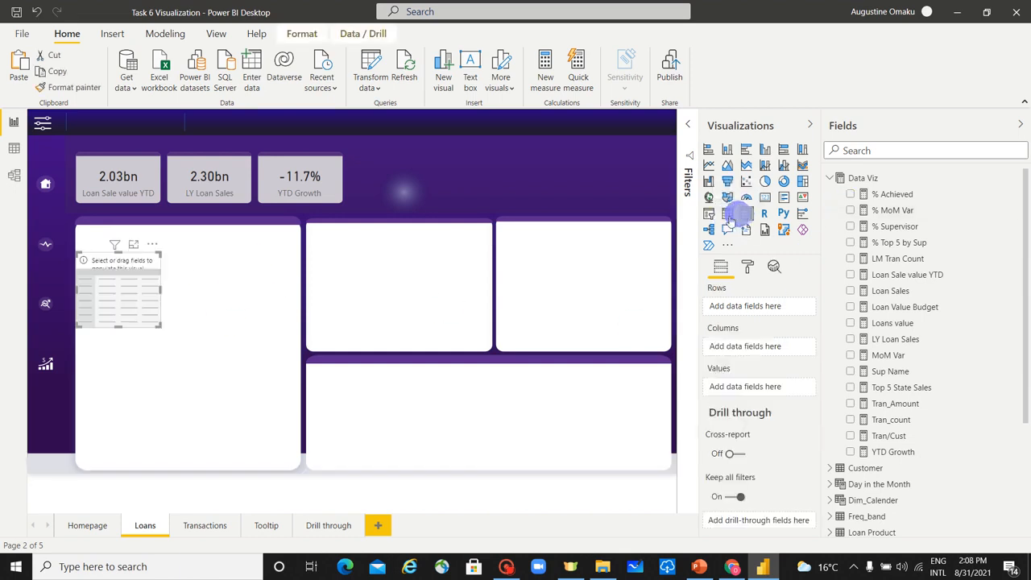
drag(143, 269, 127, 275)
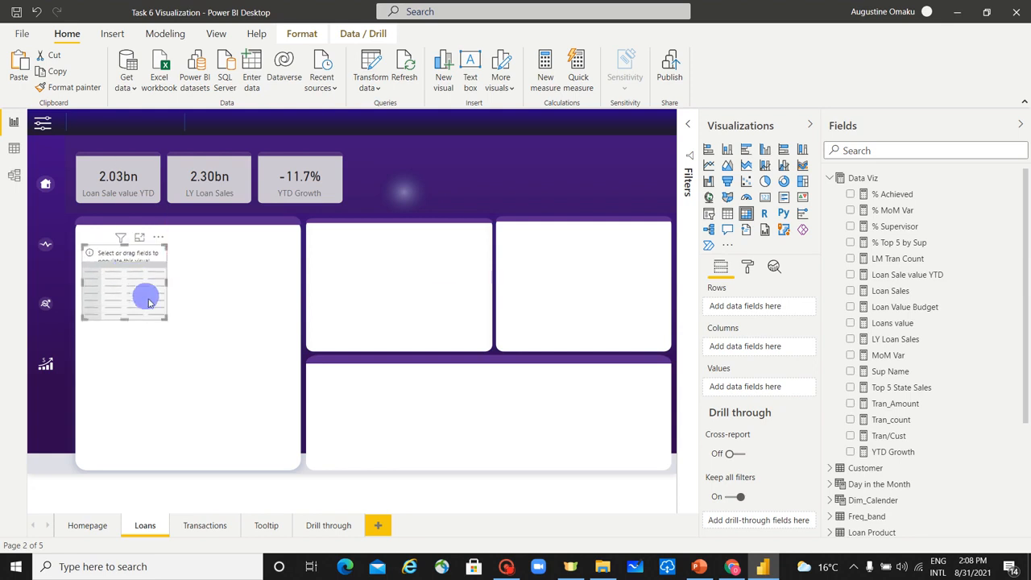
drag(167, 319, 288, 464)
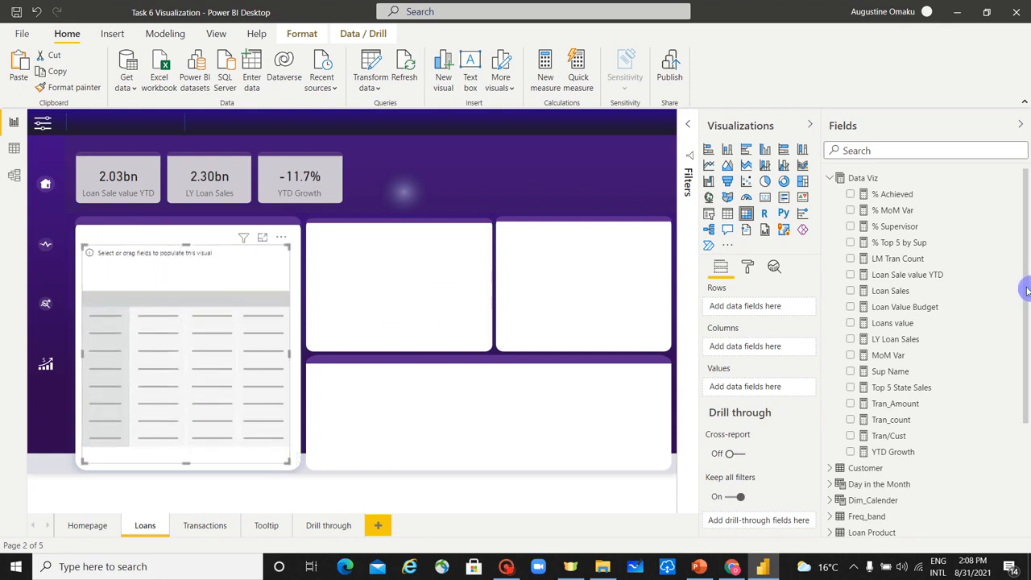
click(832, 177)
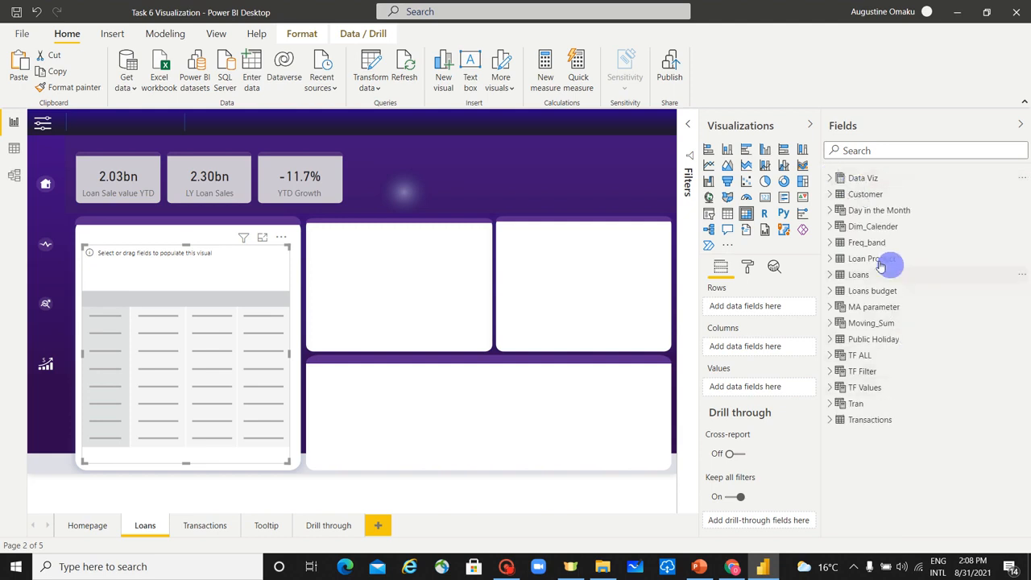
Add ProductCategoryName and ProductSubcategoryName from the Loan Product table as the matrix rows
click(834, 261)
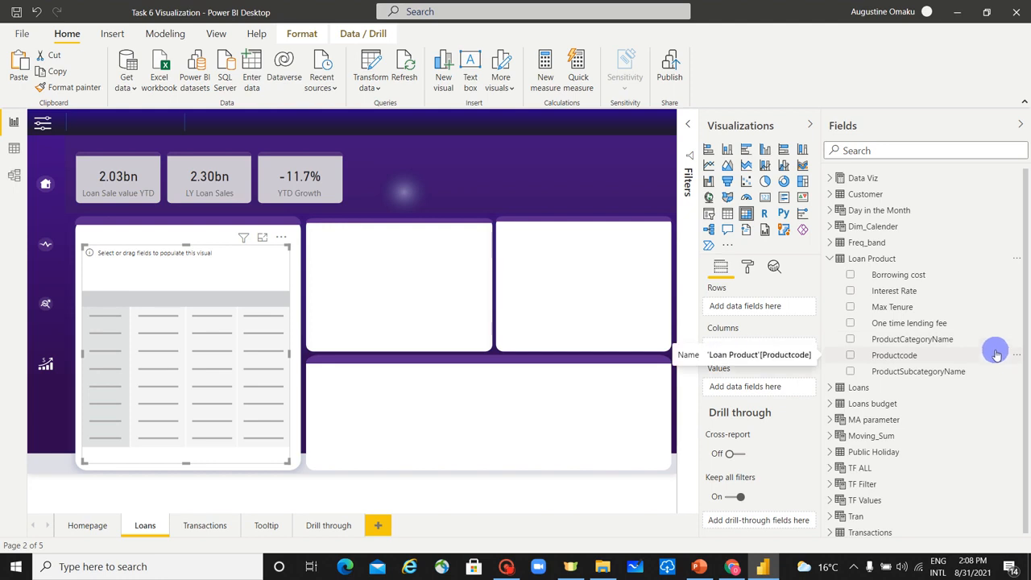
drag(983, 343, 786, 308)
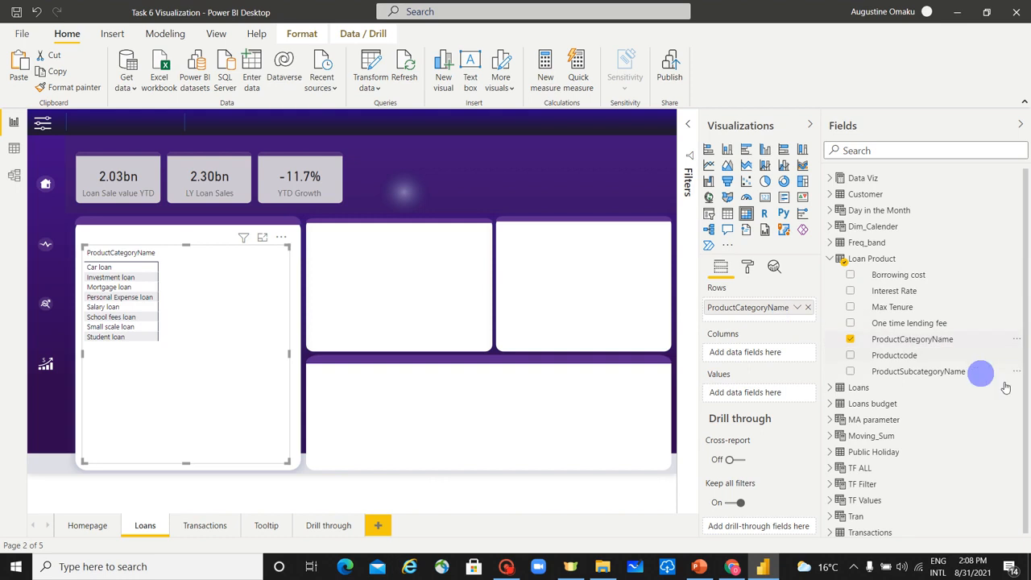
drag(971, 373, 783, 314)
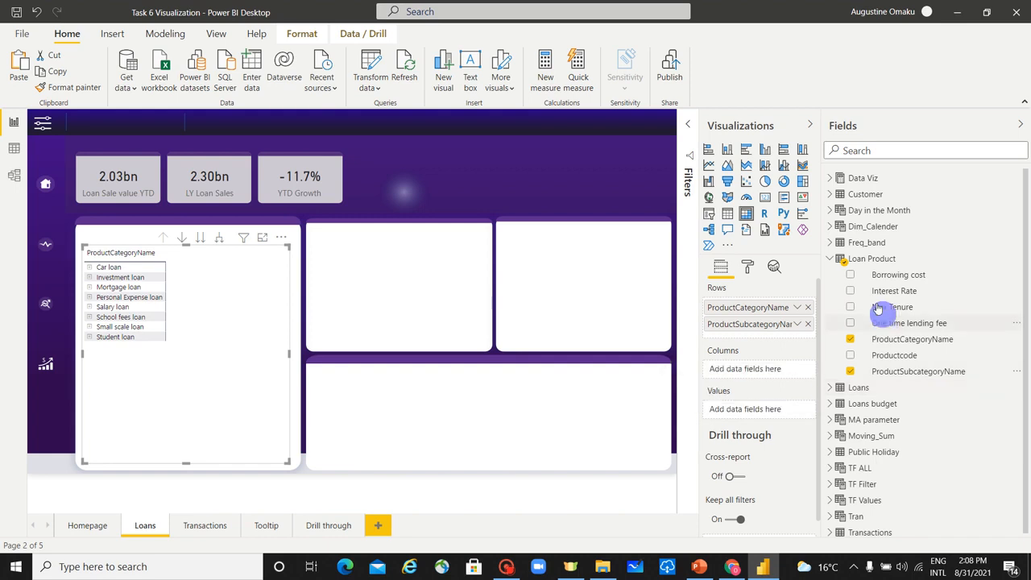
Add the Data Viz measures Loan Sale value YTD, LY Loan Sales and YTD Growth as the matrix values
click(830, 177)
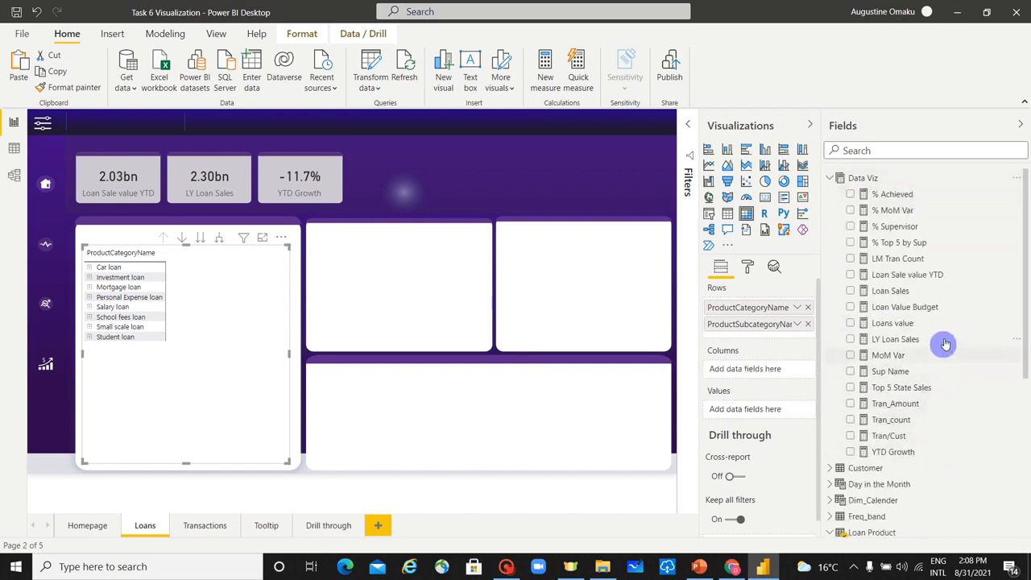
drag(962, 280, 779, 409)
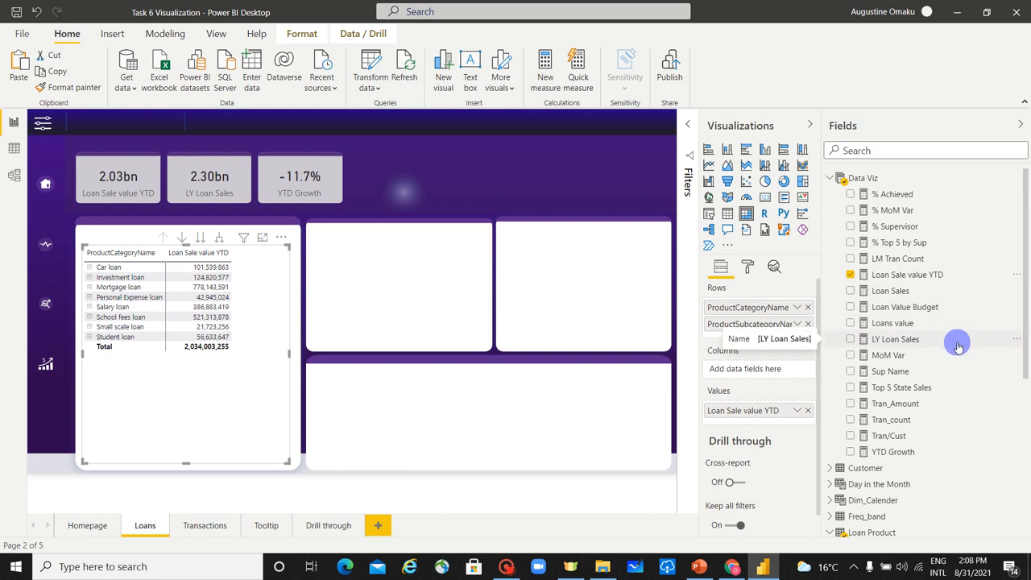
drag(958, 347, 776, 426)
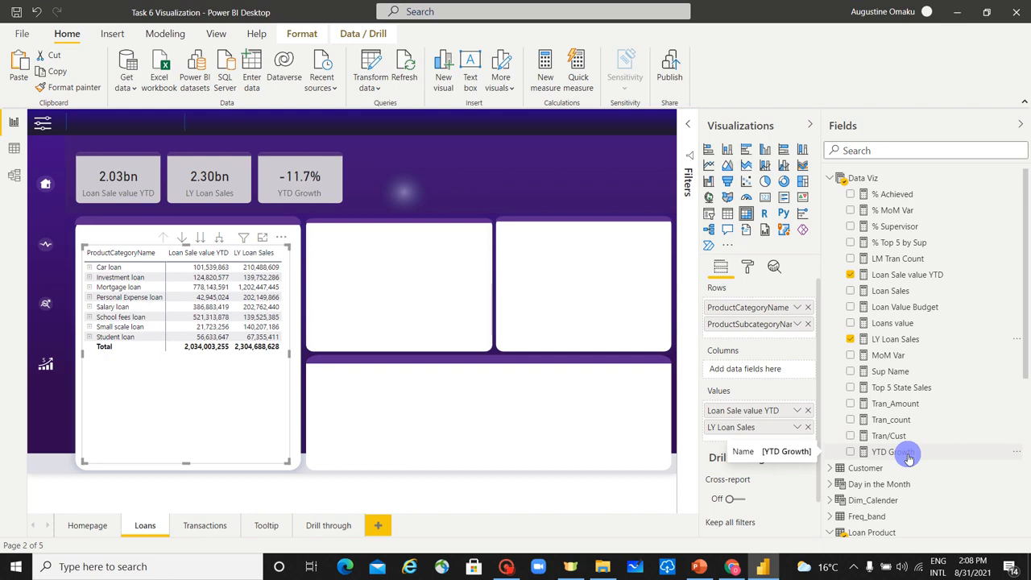
drag(908, 458, 770, 444)
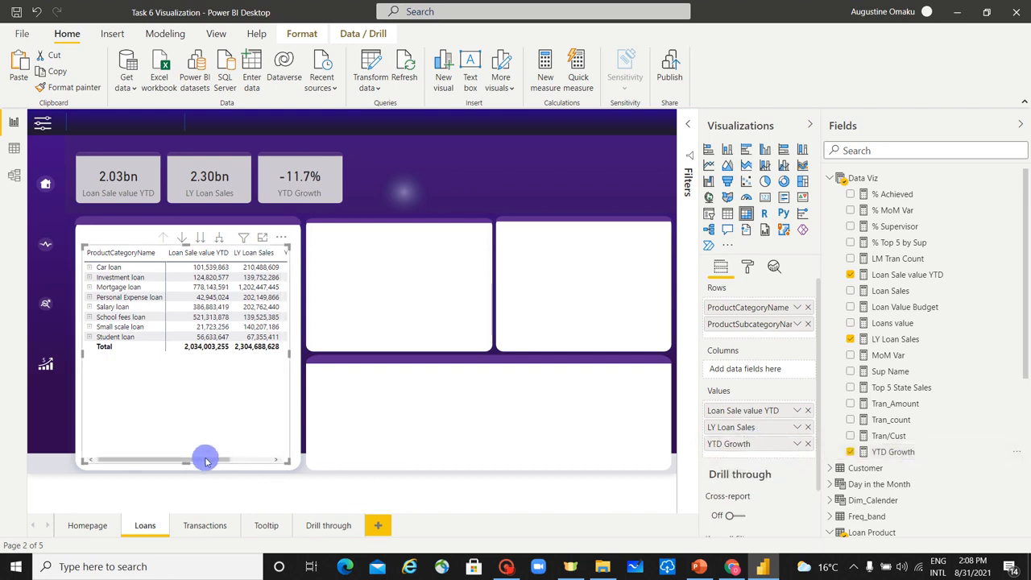
Widen the matrix to both side edges of its white panel and narrow its loan sales columns
drag(213, 460, 78, 466)
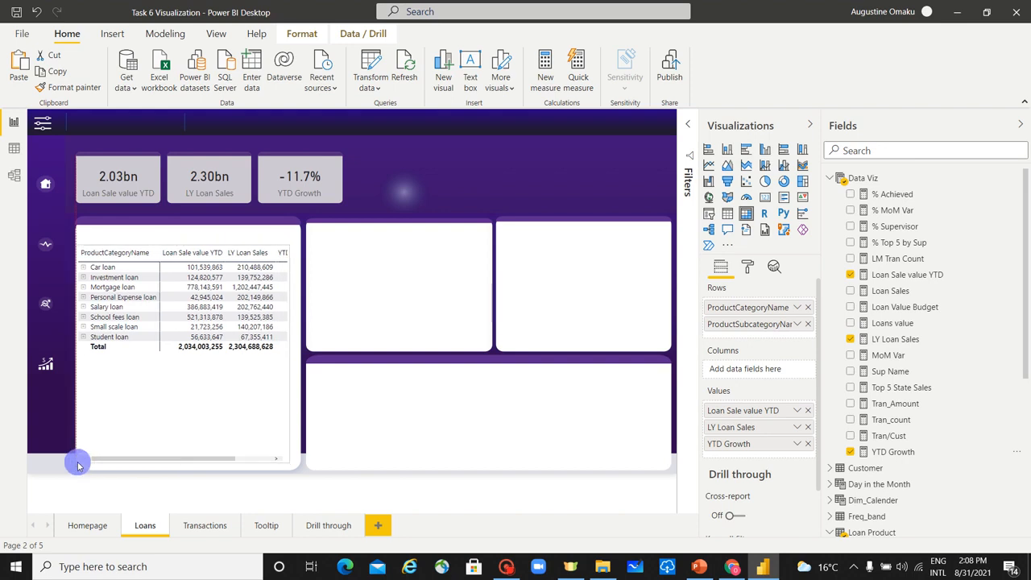
drag(291, 465, 297, 467)
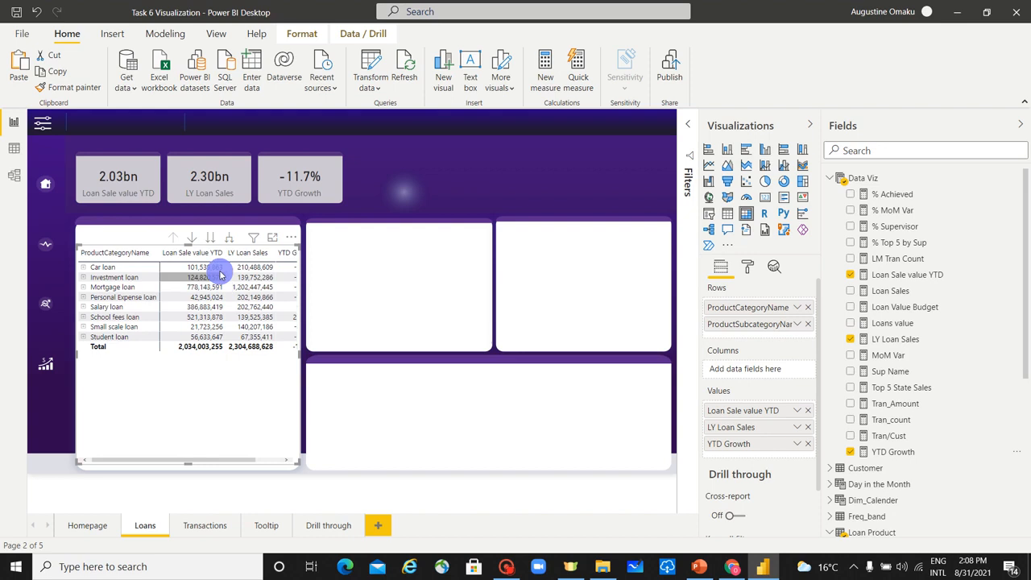
drag(223, 252, 262, 258)
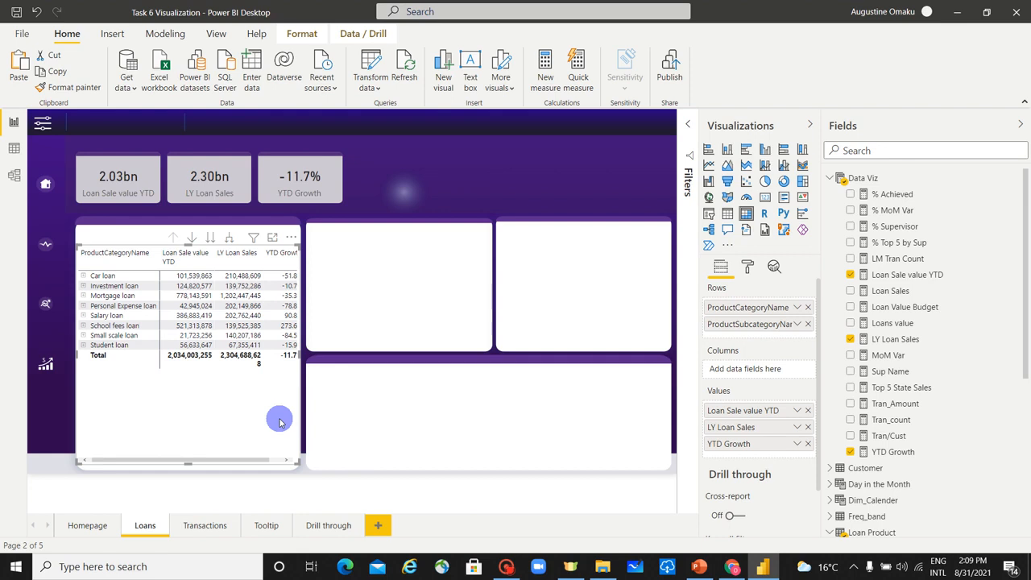
Set the display units of the matrix's Loan Sale value YTD field to Millions
click(749, 272)
scroll(779, 376, down, 3)
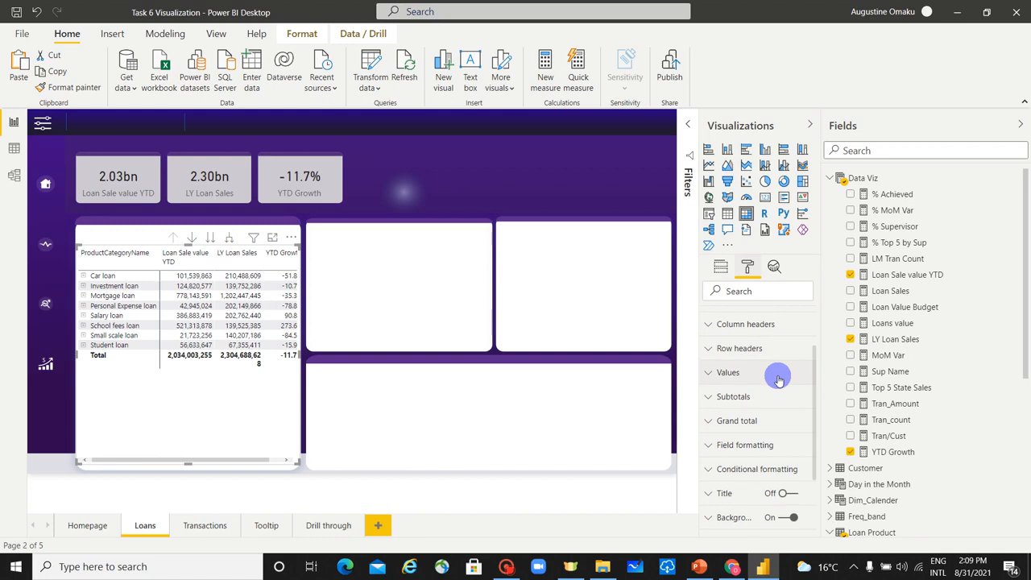
scroll(778, 375, down, 2)
click(736, 378)
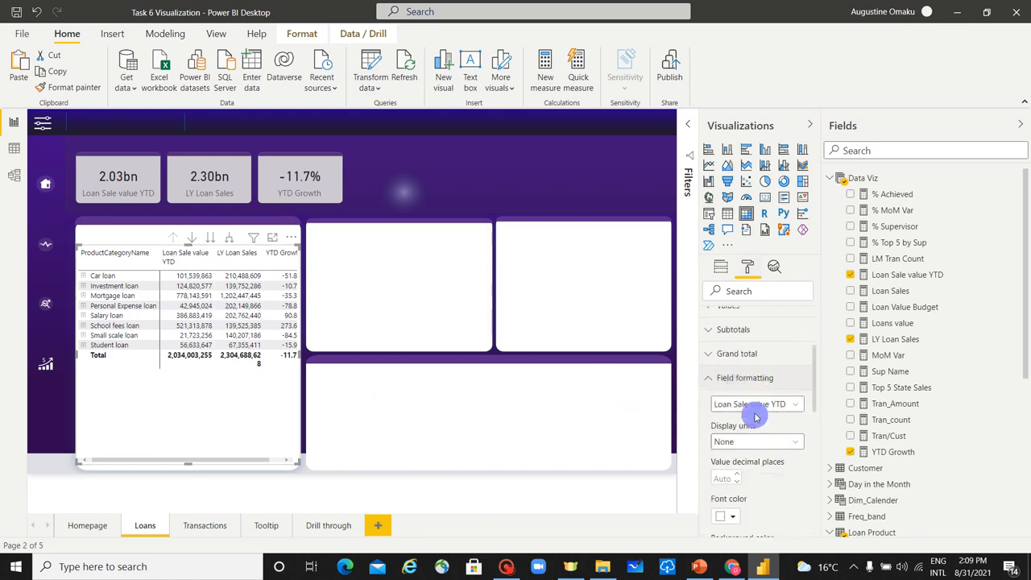
click(779, 444)
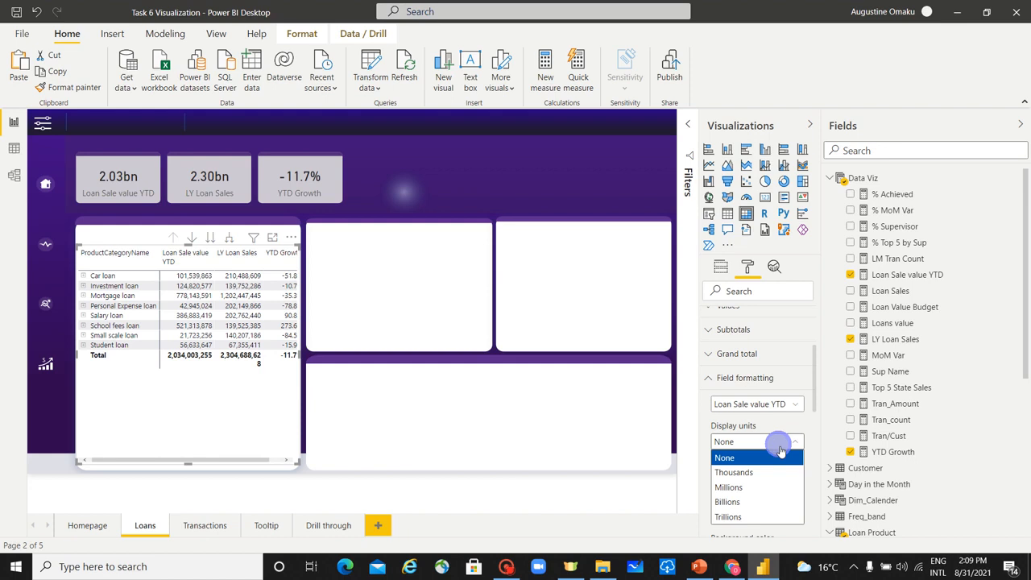
click(770, 489)
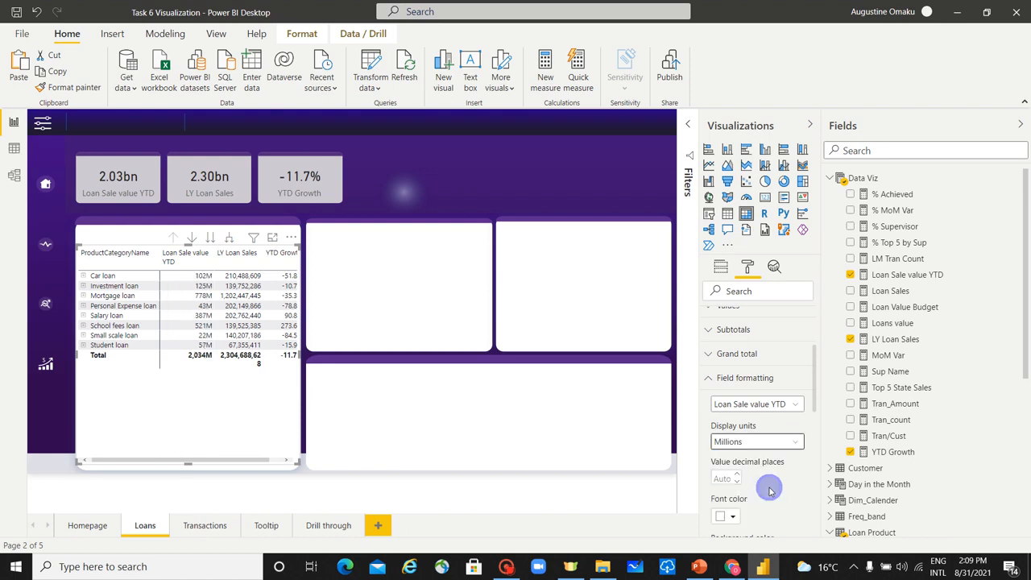
Set the display units of the matrix's LY Loan Sales field to Millions
click(780, 404)
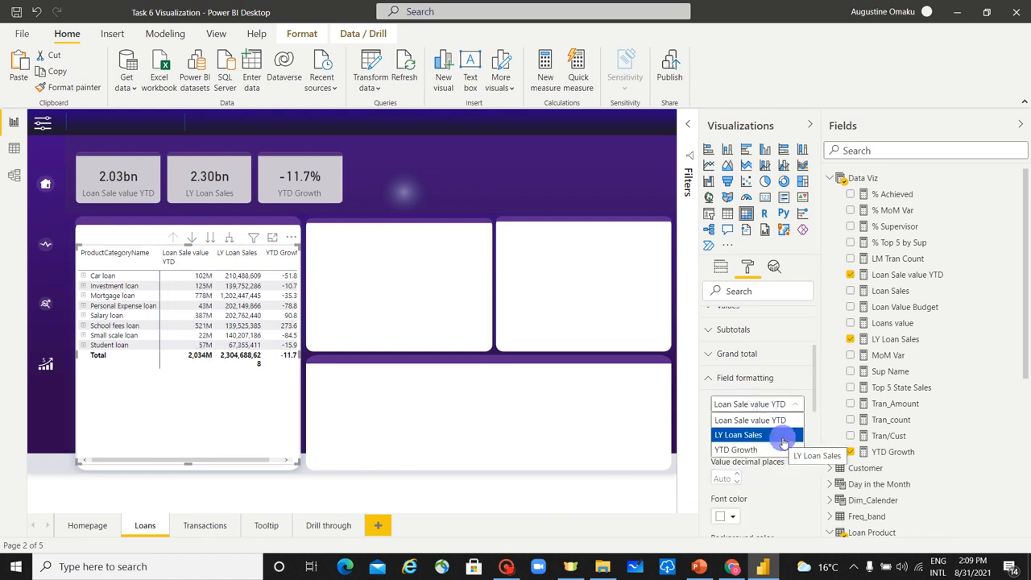
click(783, 439)
click(788, 446)
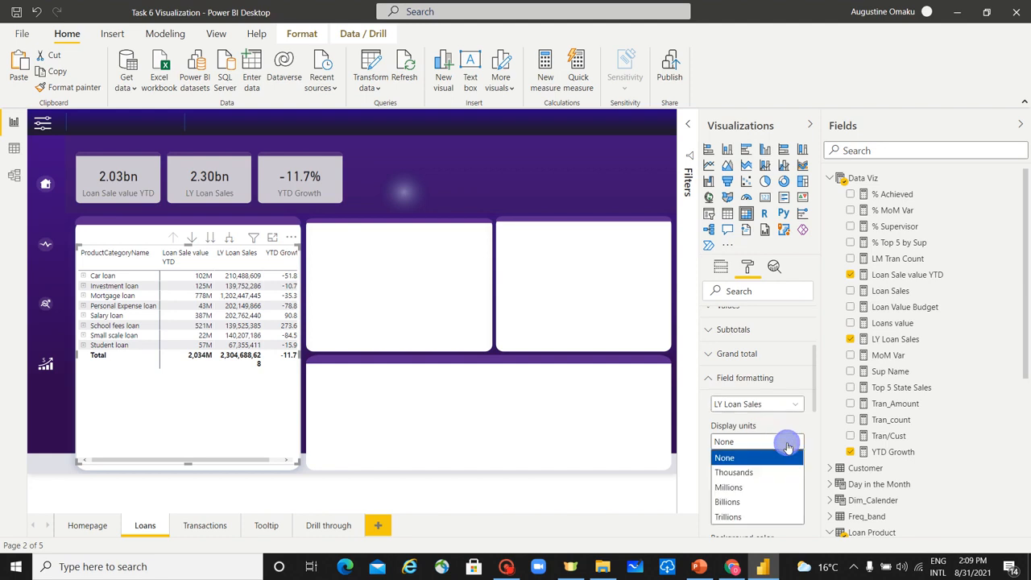
click(776, 490)
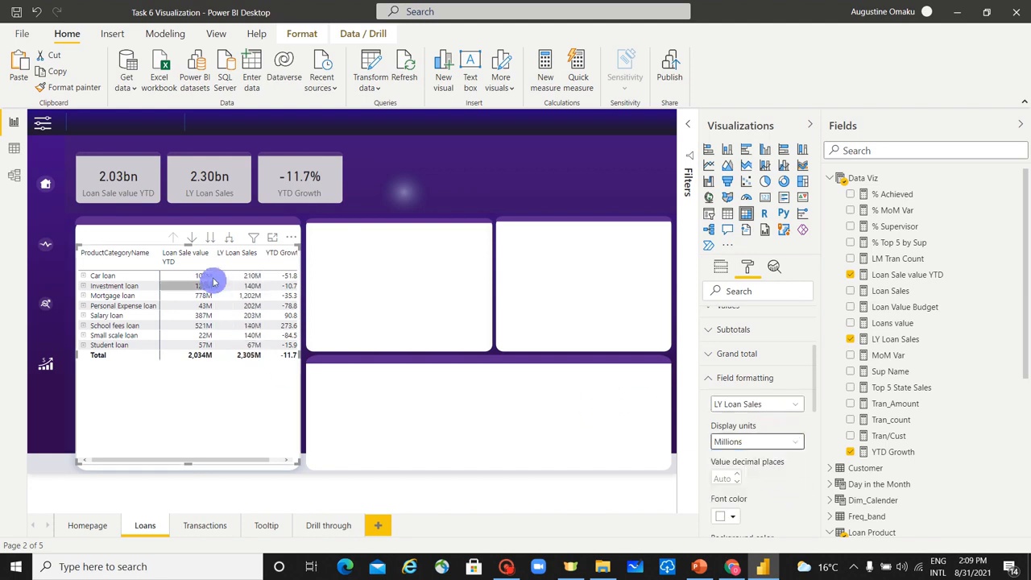
Narrow the two loan sales columns to fit YTD Growth inside the matrix, and lower the matrix's top edge slightly
drag(212, 254, 244, 258)
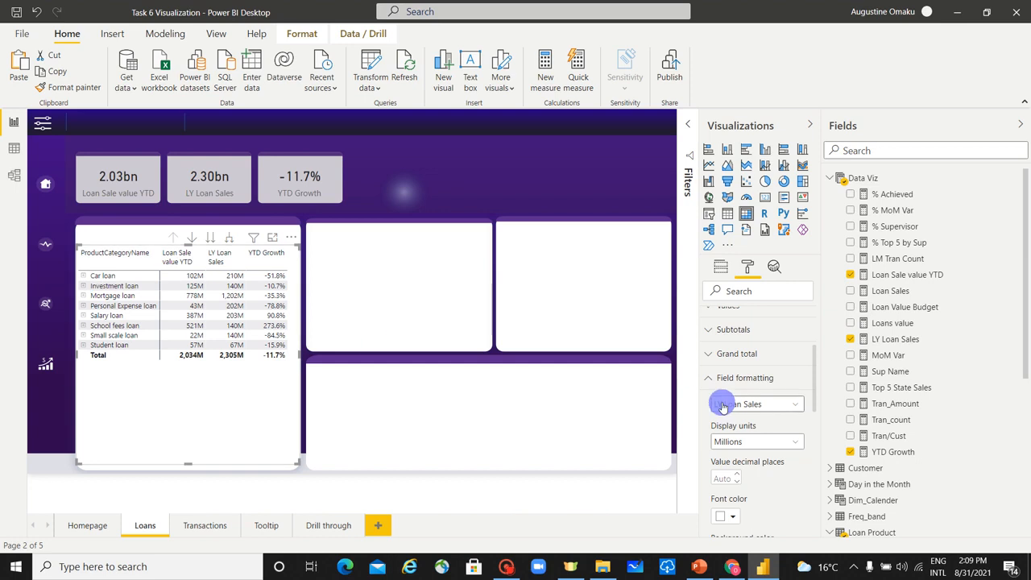
click(356, 460)
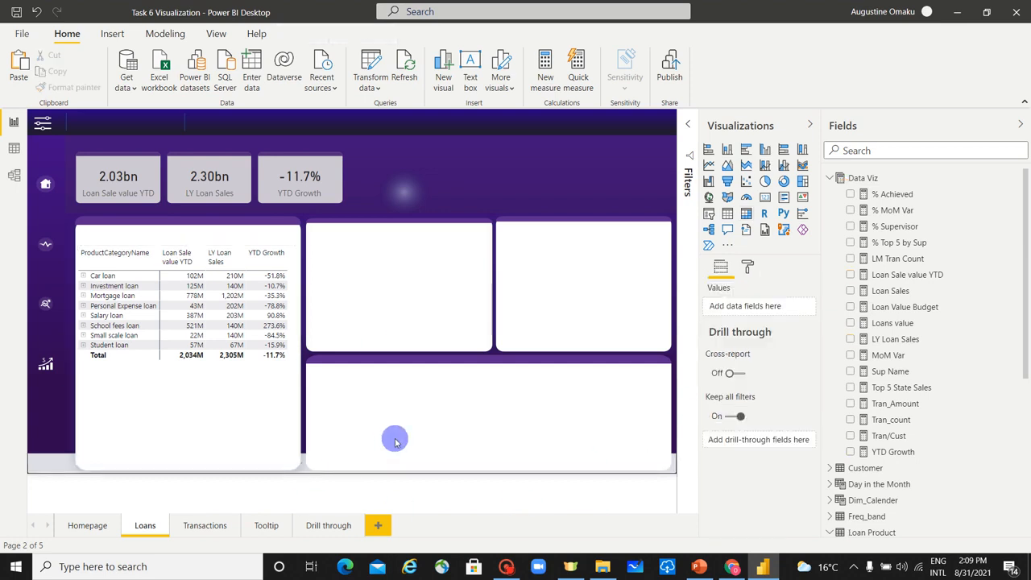
click(273, 419)
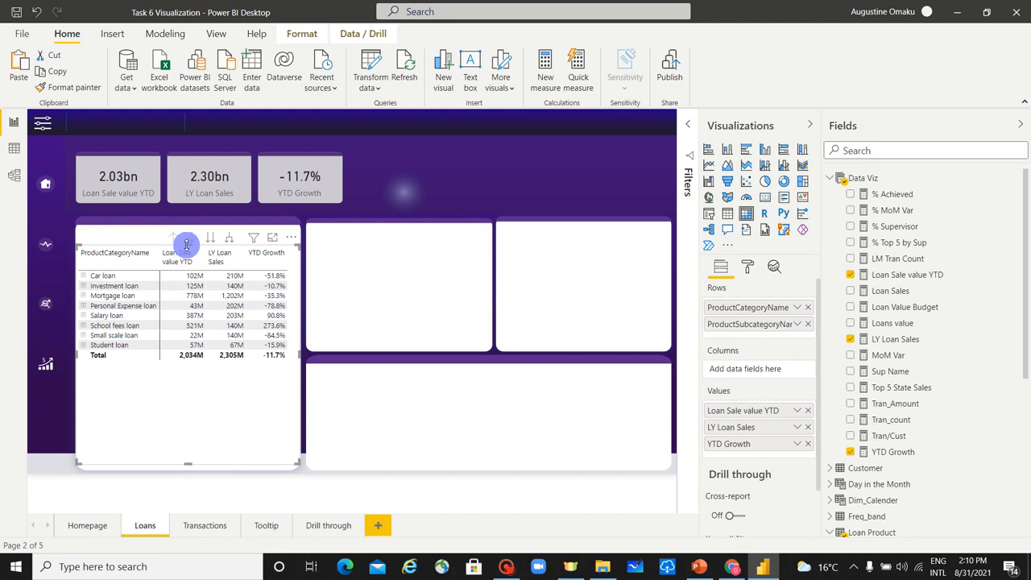
drag(186, 245, 186, 257)
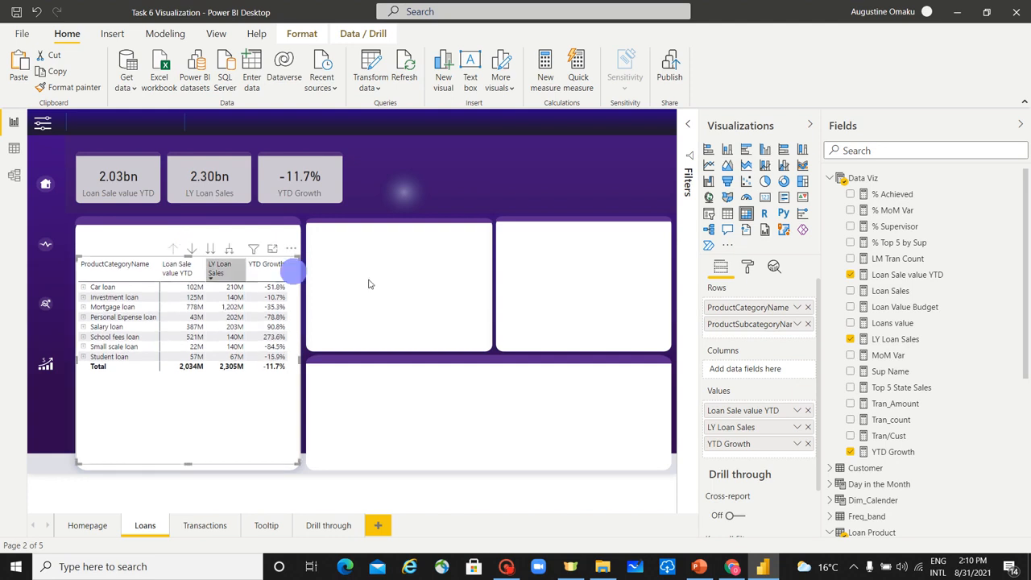
Insert an empty clustered bar chart and fit it inside the upper middle white panel
click(455, 274)
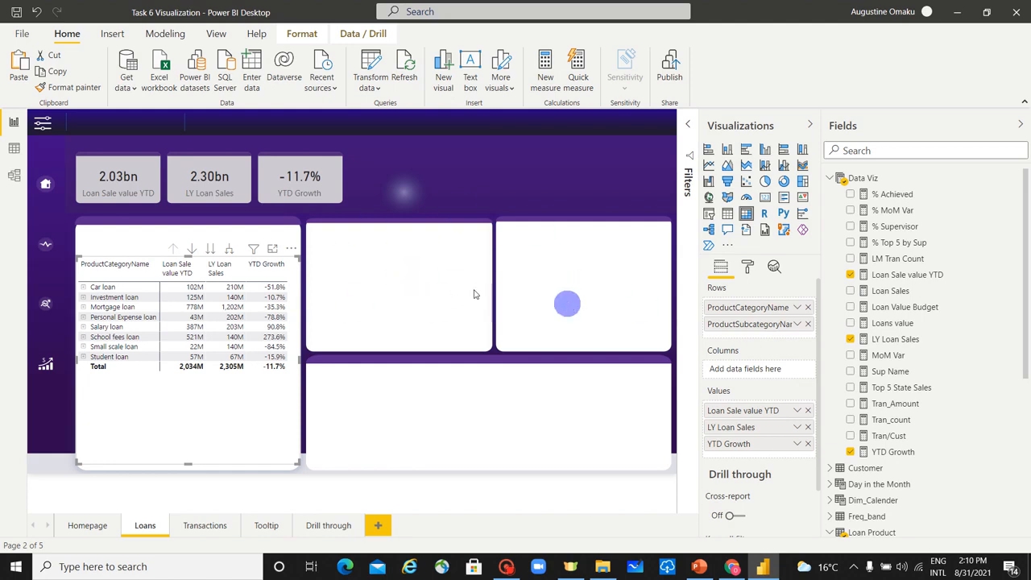
click(434, 284)
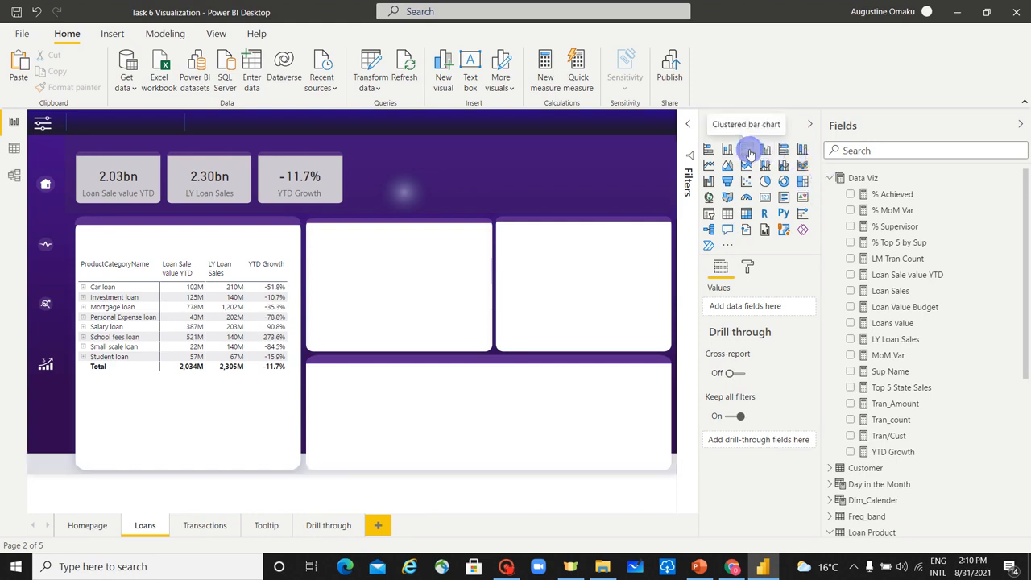
click(747, 150)
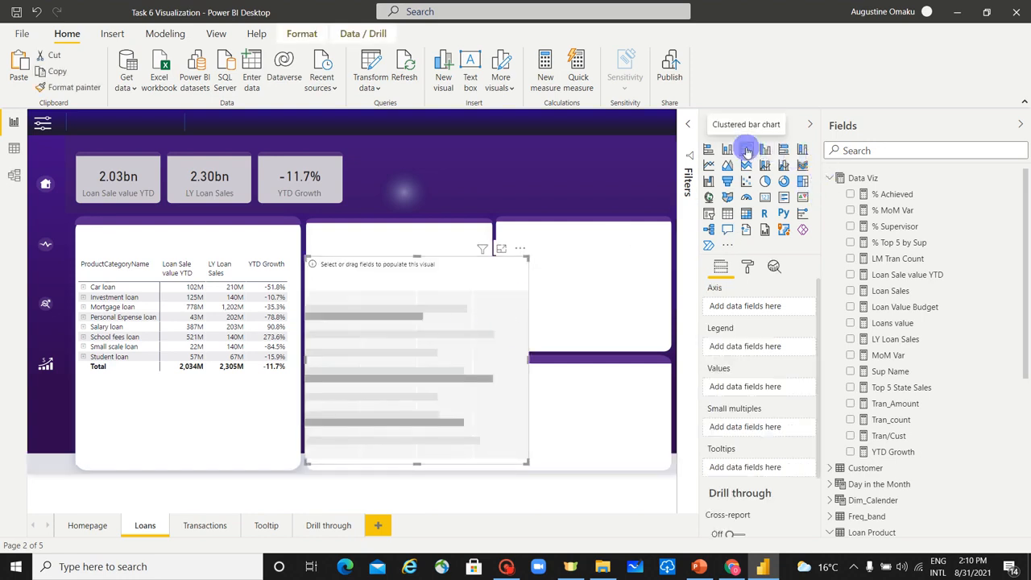
drag(372, 350, 377, 320)
drag(532, 434, 449, 330)
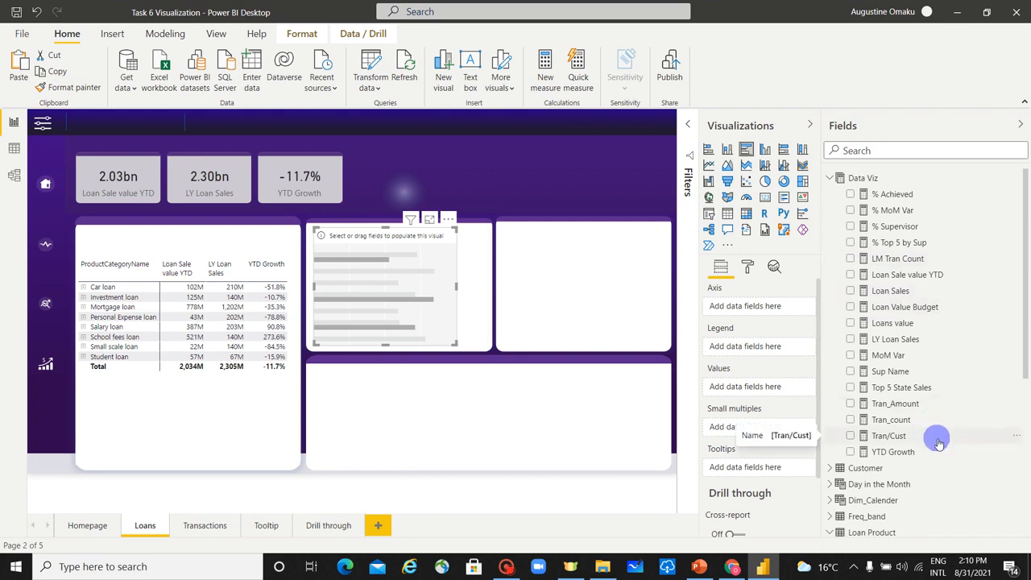
Plot YTD Growth by the Customer table's STATE field in the bar chart and enlarge the chart slightly
drag(929, 459, 780, 390)
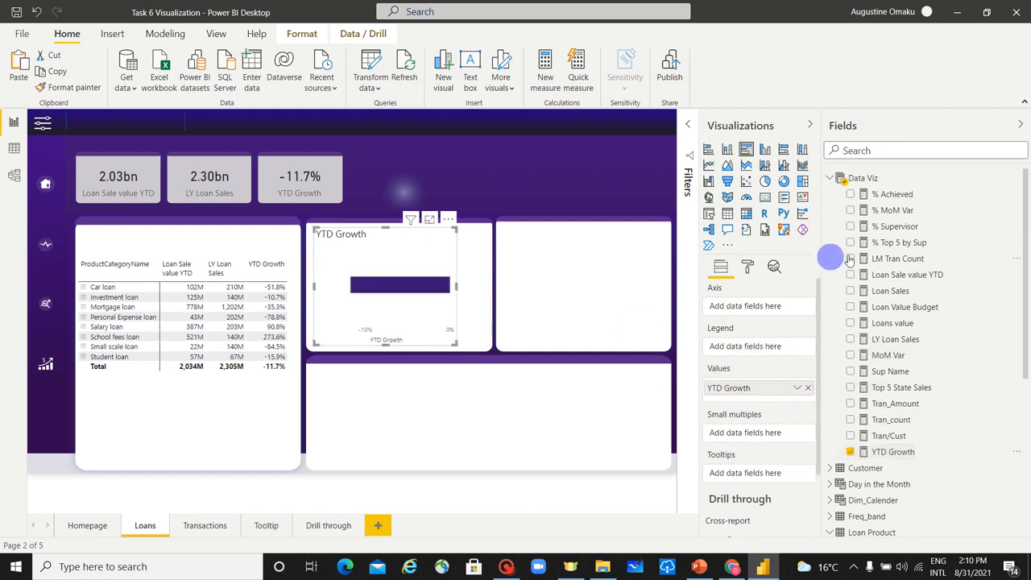
scroll(930, 411, down, 5)
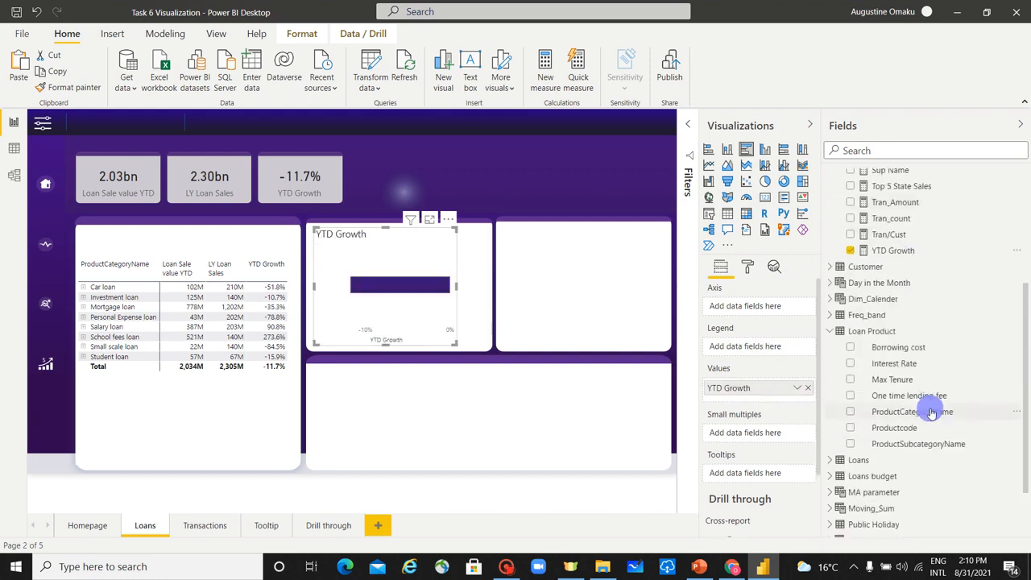
scroll(932, 409, up, 4)
scroll(932, 410, down, 6)
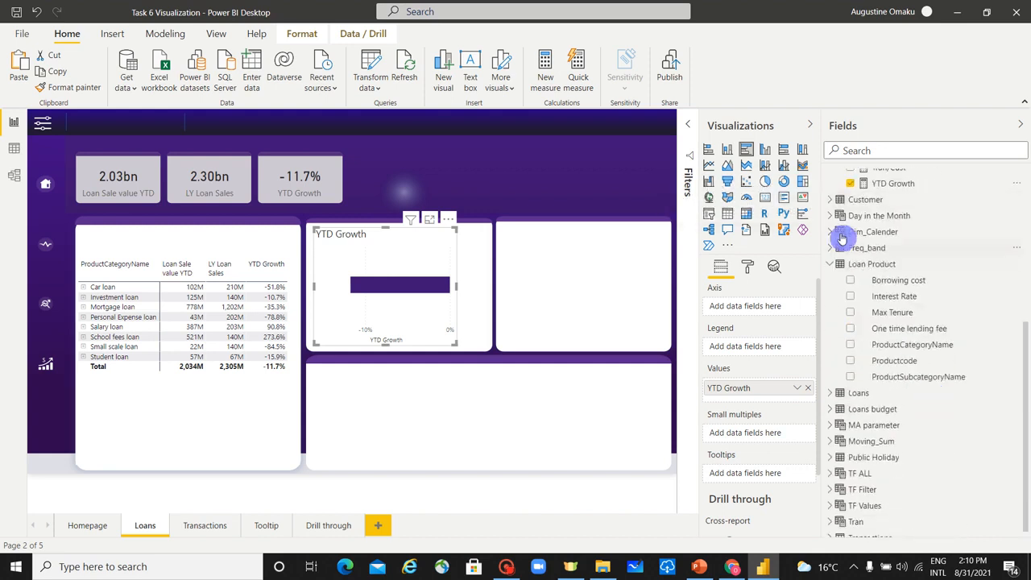
click(832, 200)
scroll(996, 362, down, 3)
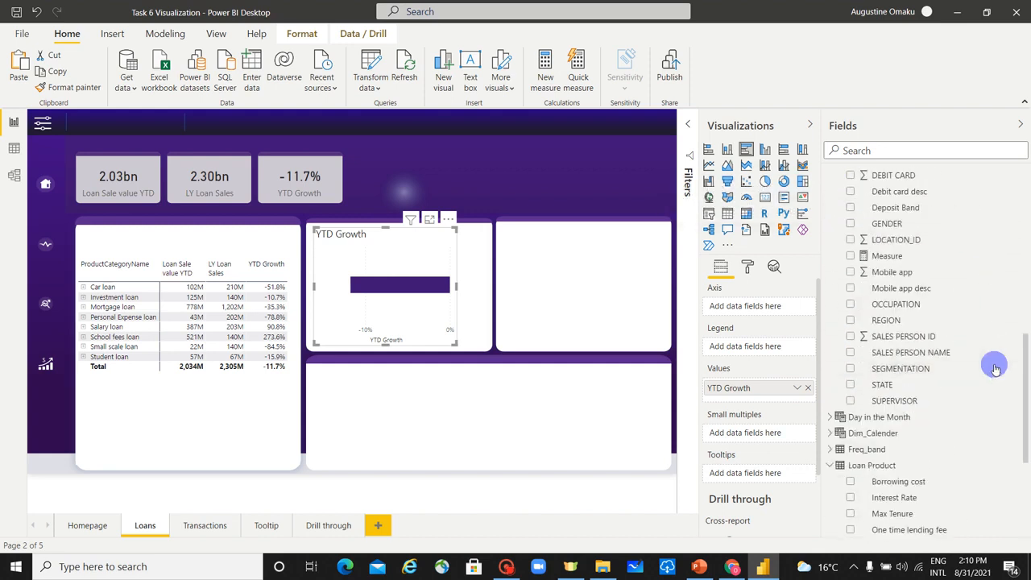
drag(840, 381, 773, 309)
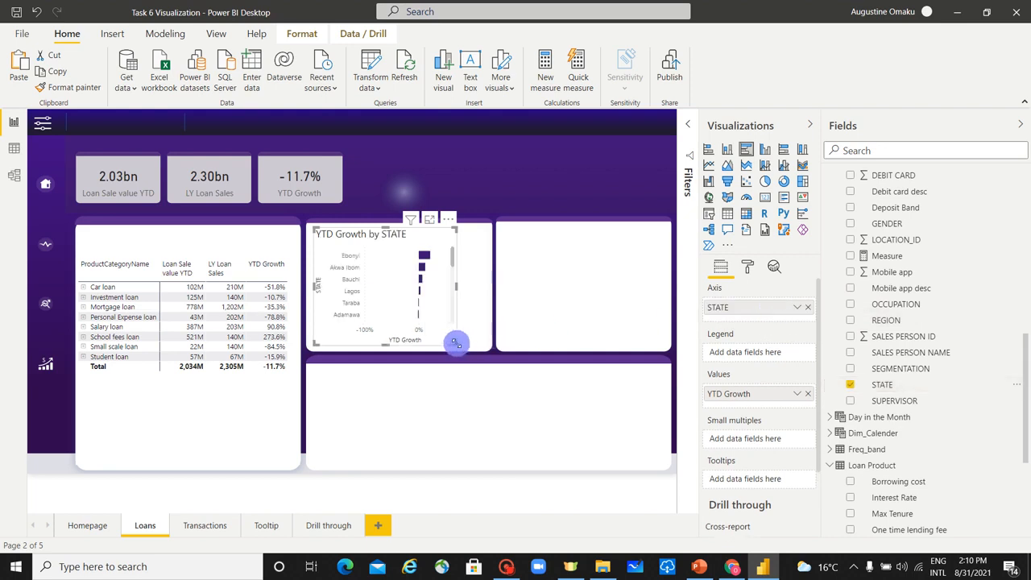
drag(456, 343, 467, 346)
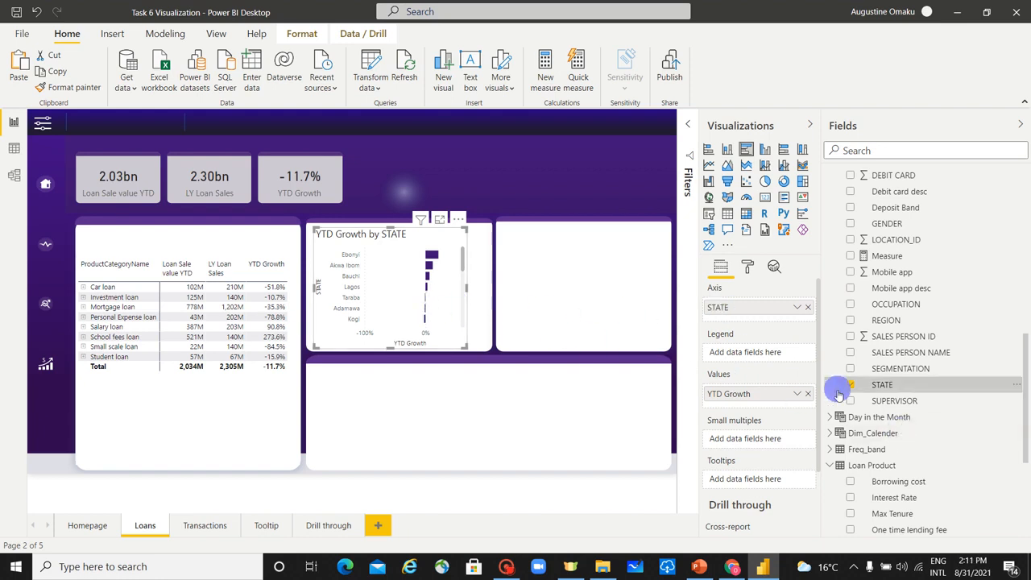
Replace the bar chart's YTD Growth value with Loan Sale value YTD
click(808, 398)
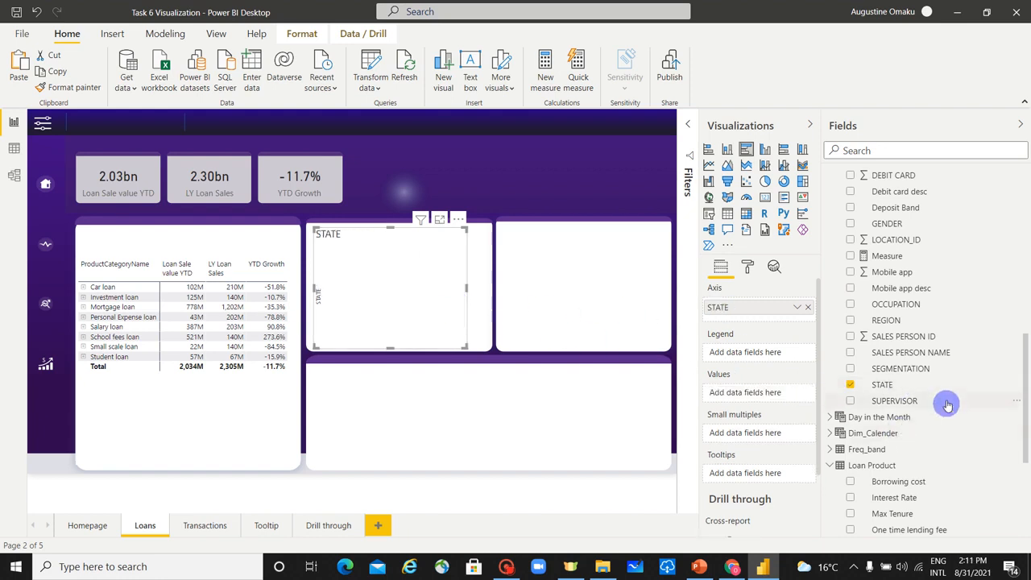
scroll(943, 395, up, 10)
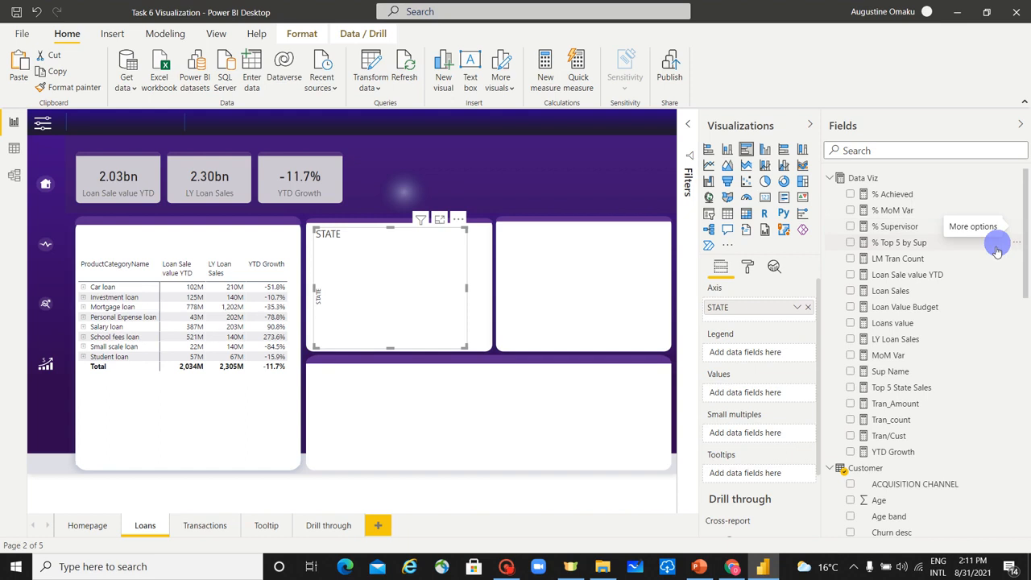
drag(957, 280, 773, 399)
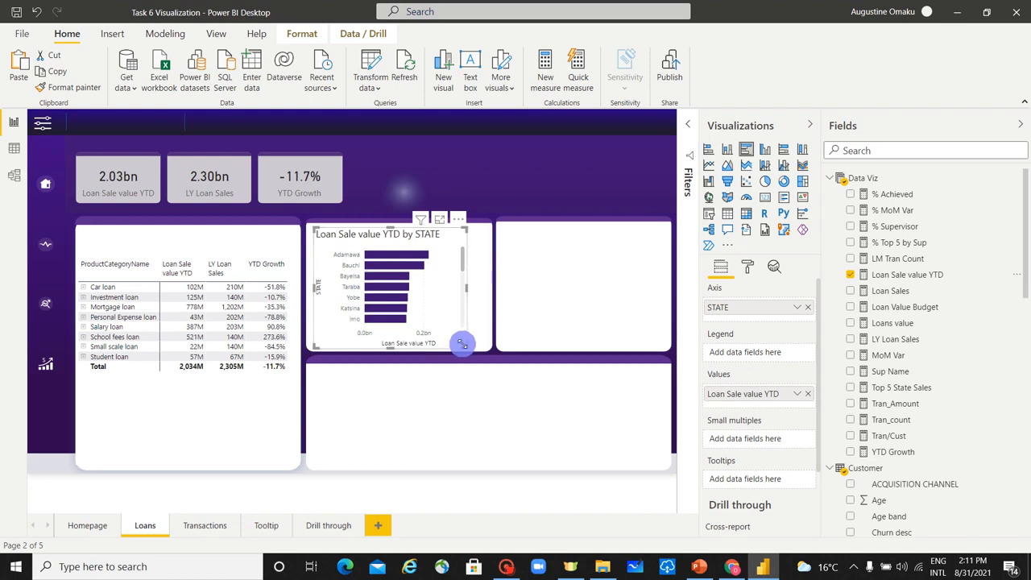
Filter the state bar chart's STATE field with a Top N filter showing the top 5 by Loan Sale value YTD
click(690, 133)
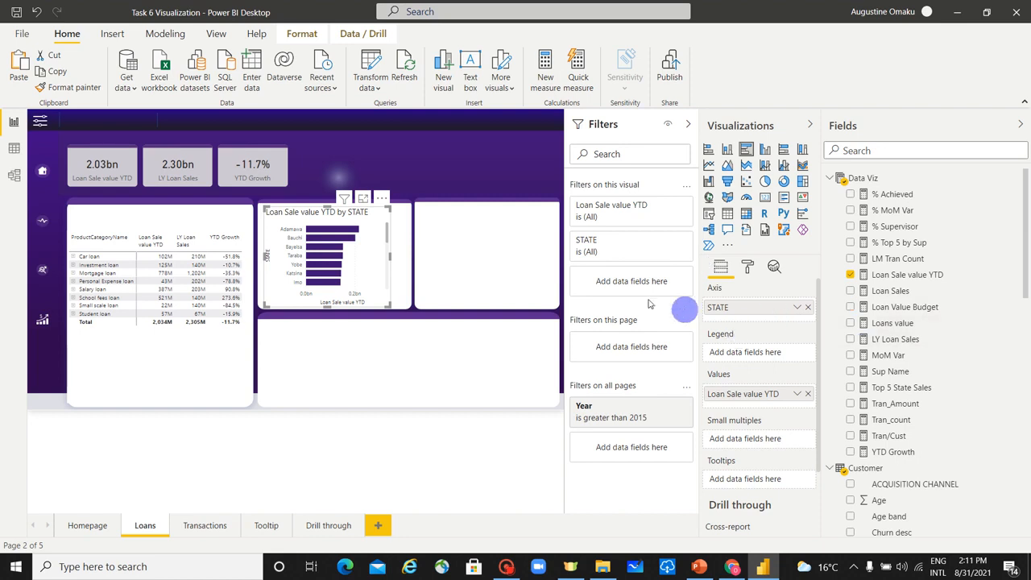
click(668, 241)
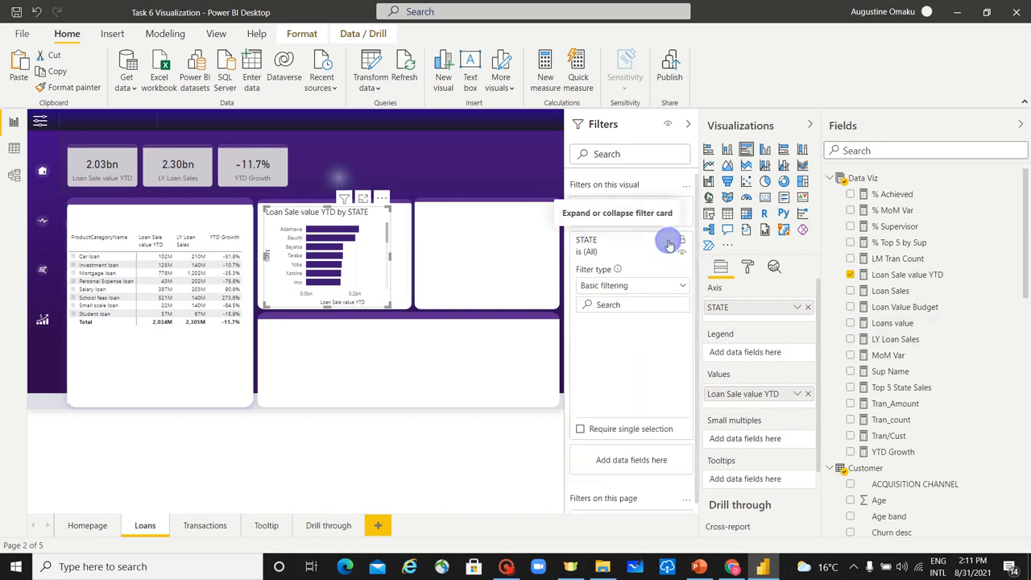
click(646, 287)
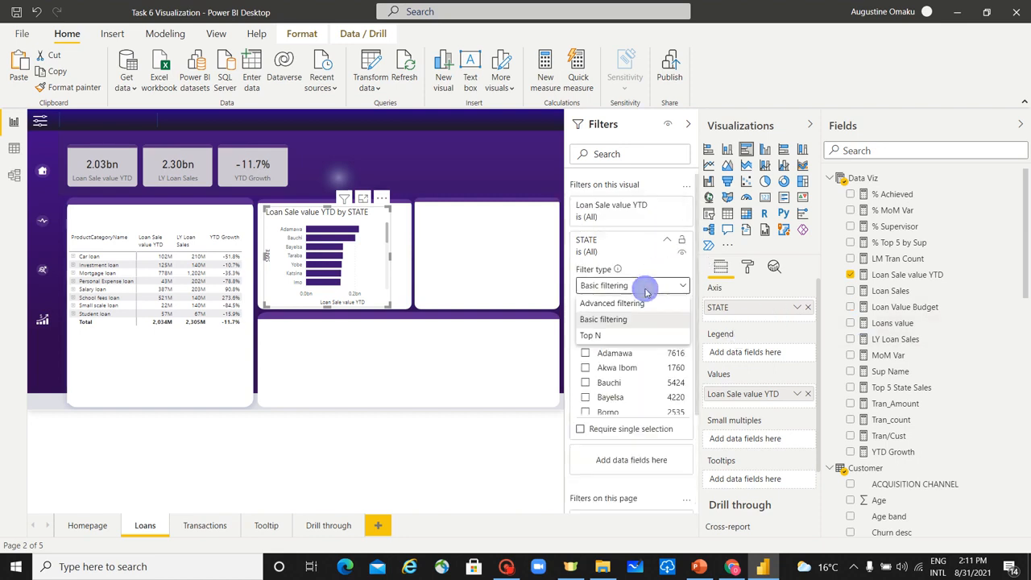
click(630, 338)
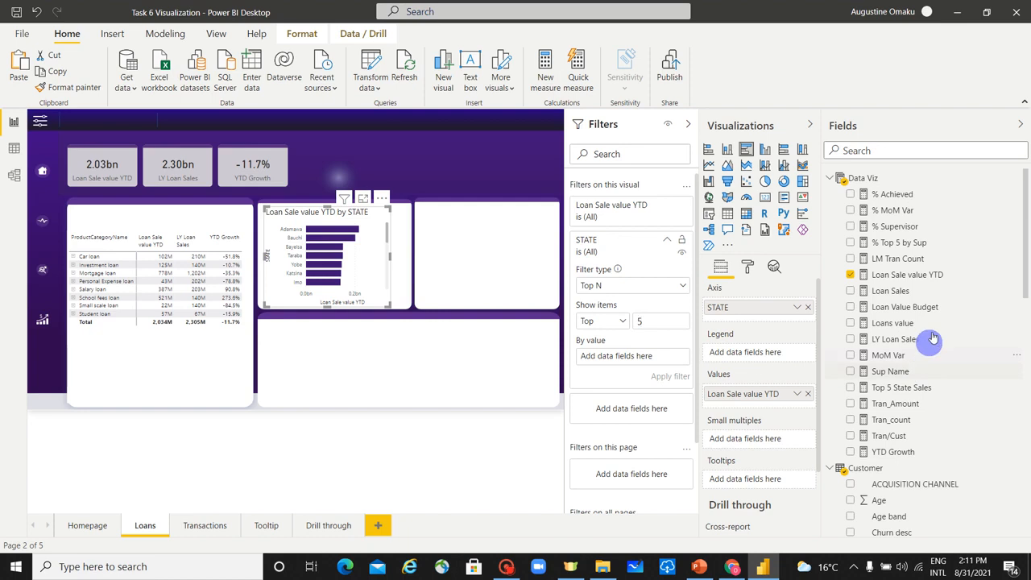
drag(939, 275, 648, 357)
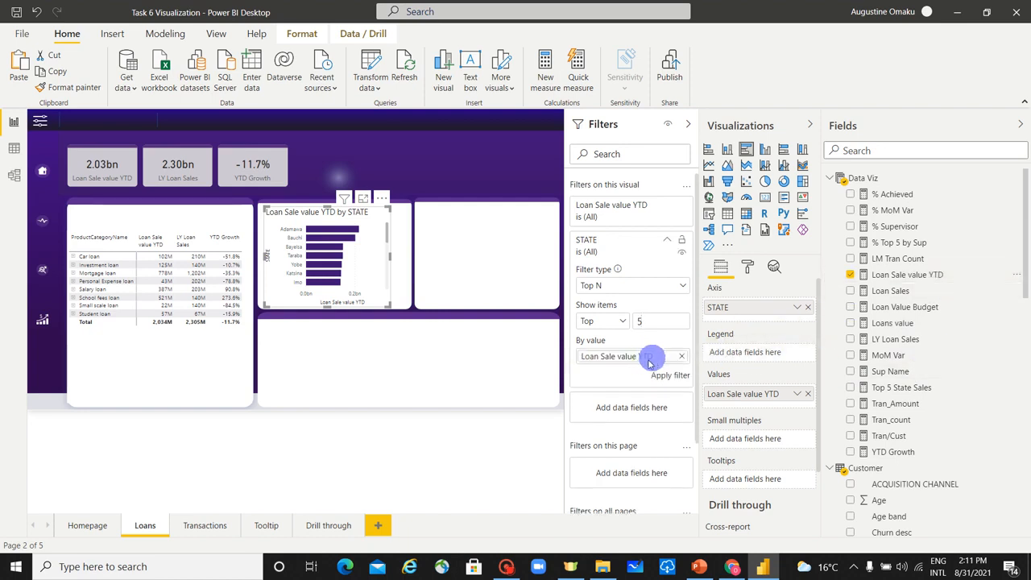
click(664, 376)
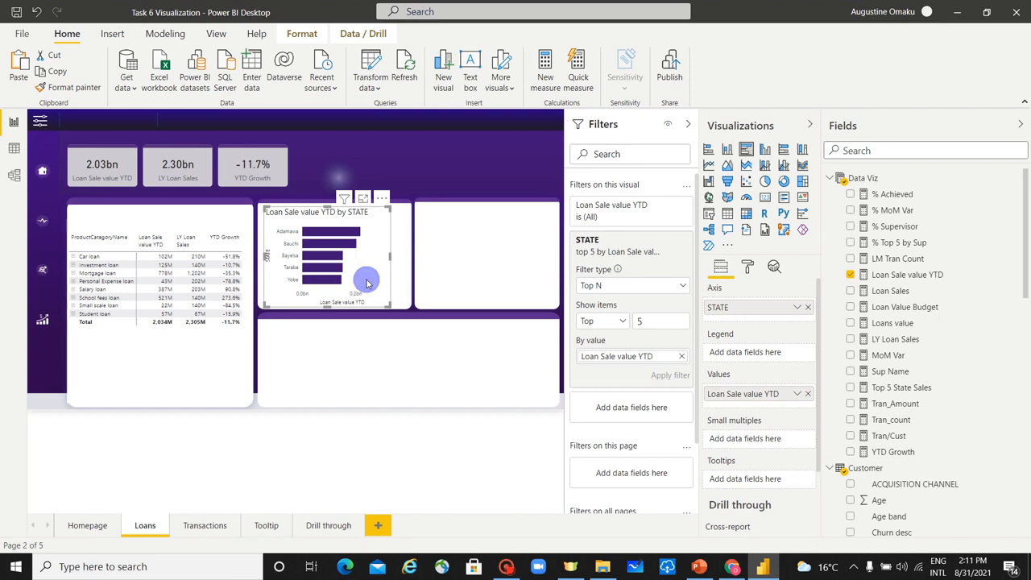
Duplicate the state bar chart into the empty upper right white panel and filter the copy to the bottom 5 states
key(ctrl+v)
drag(367, 282, 524, 275)
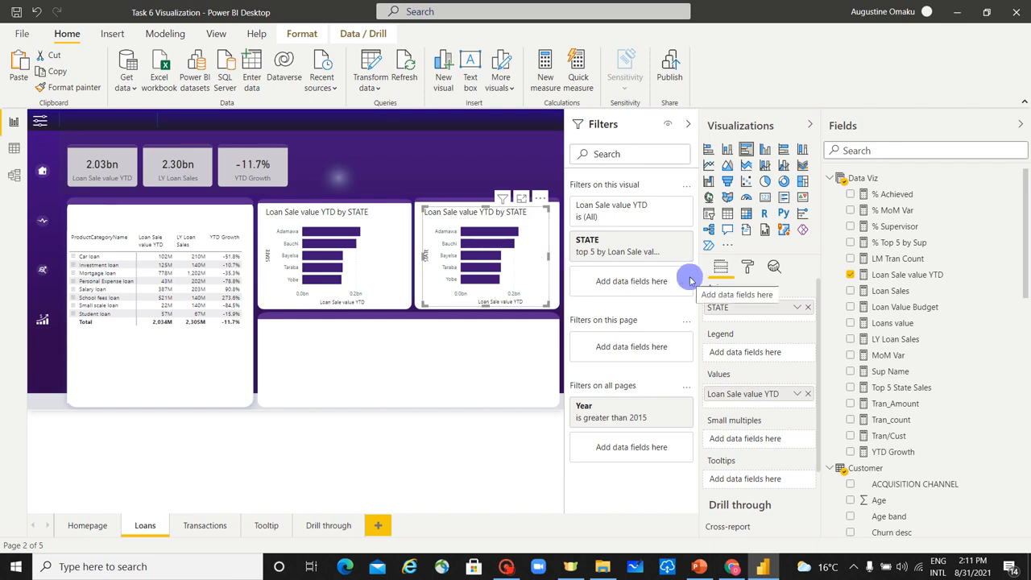
click(668, 242)
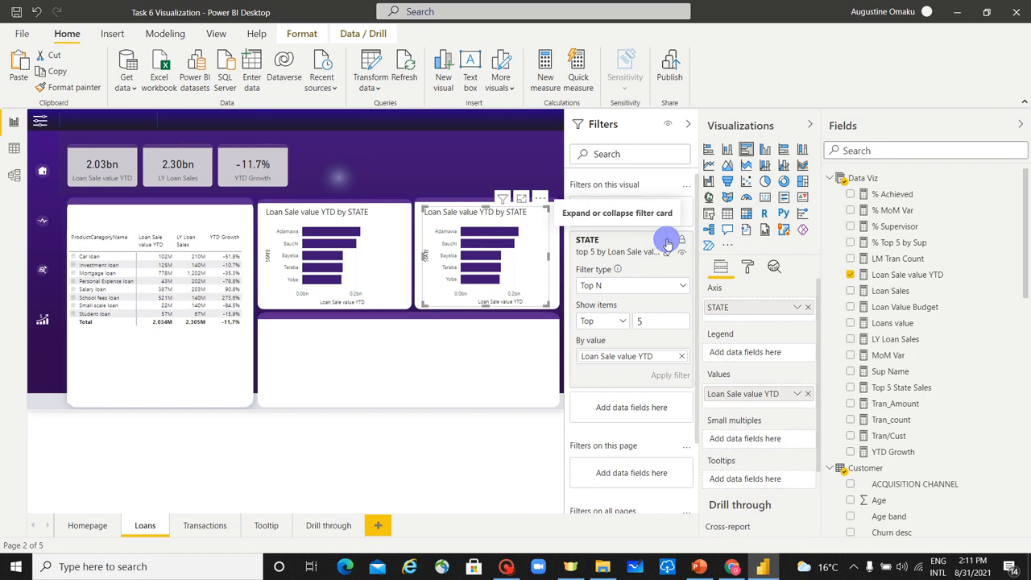
click(598, 322)
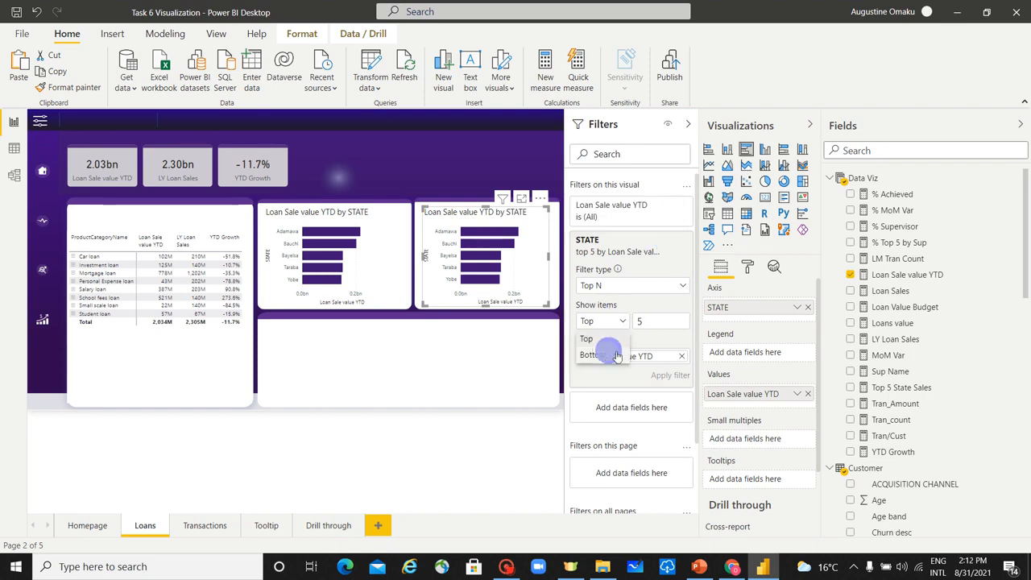
click(597, 354)
click(671, 378)
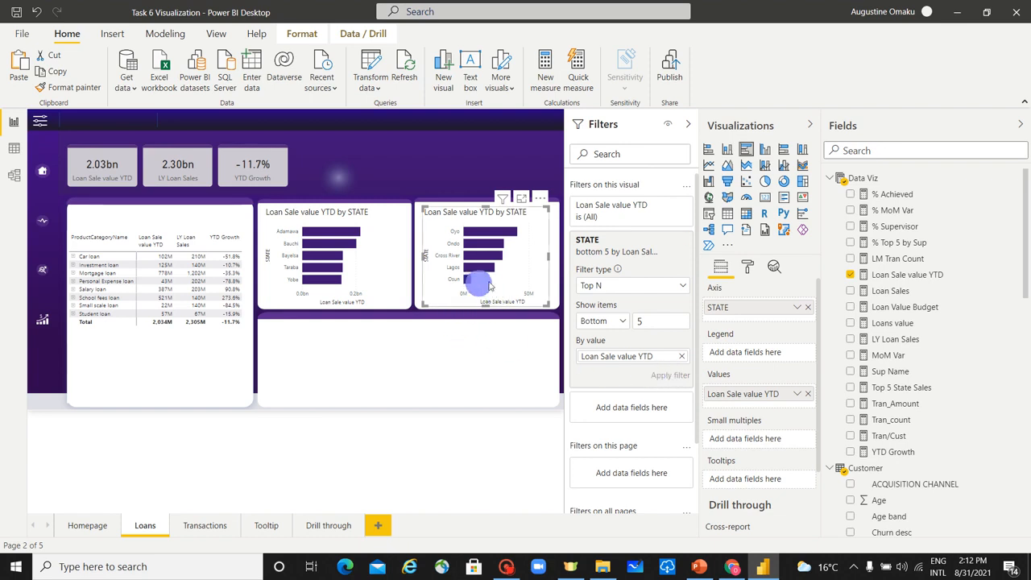
Set the default data color of the bottom 5 states chart to light grey
click(747, 269)
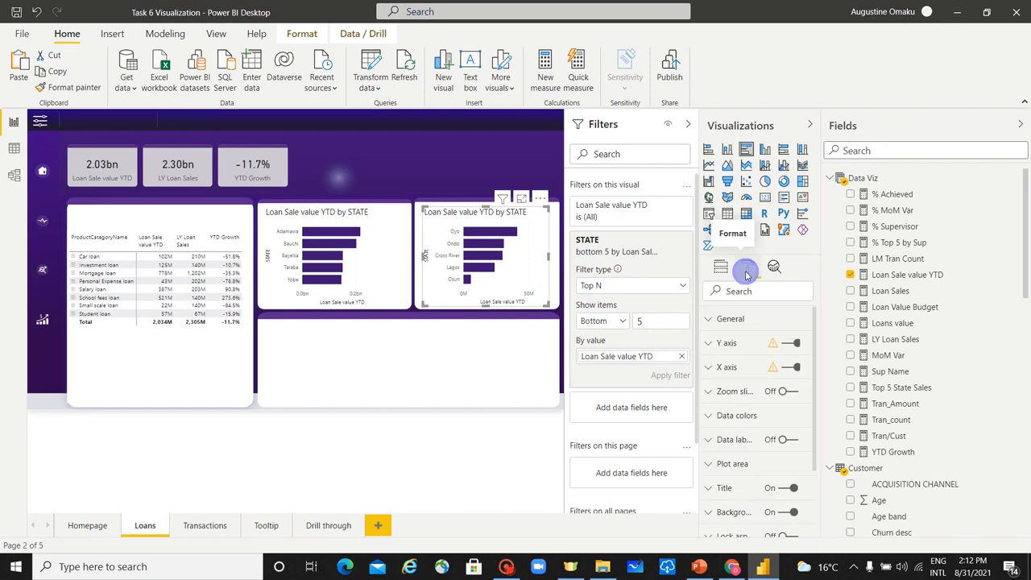
click(713, 419)
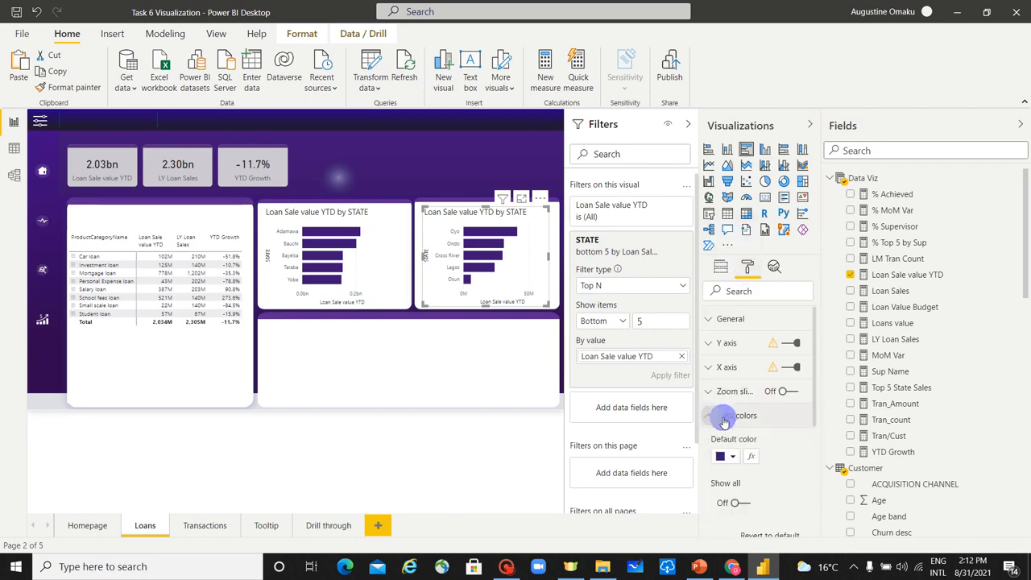
click(730, 456)
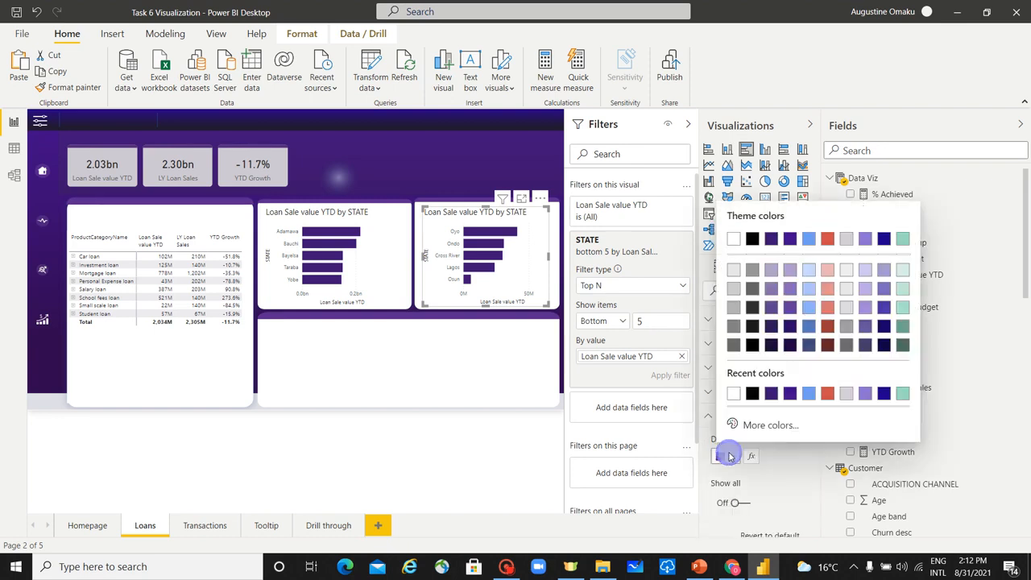
click(846, 401)
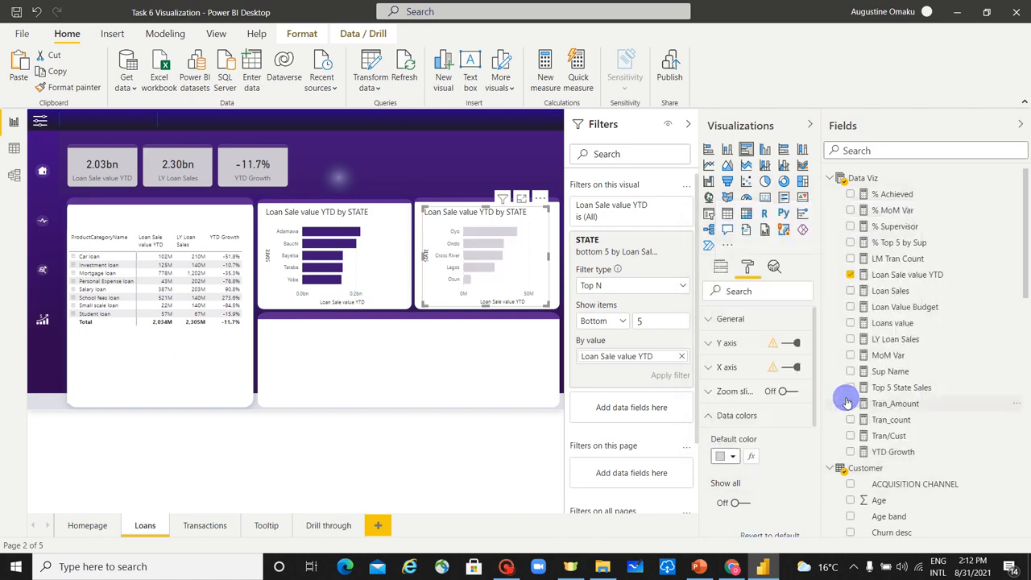
click(440, 378)
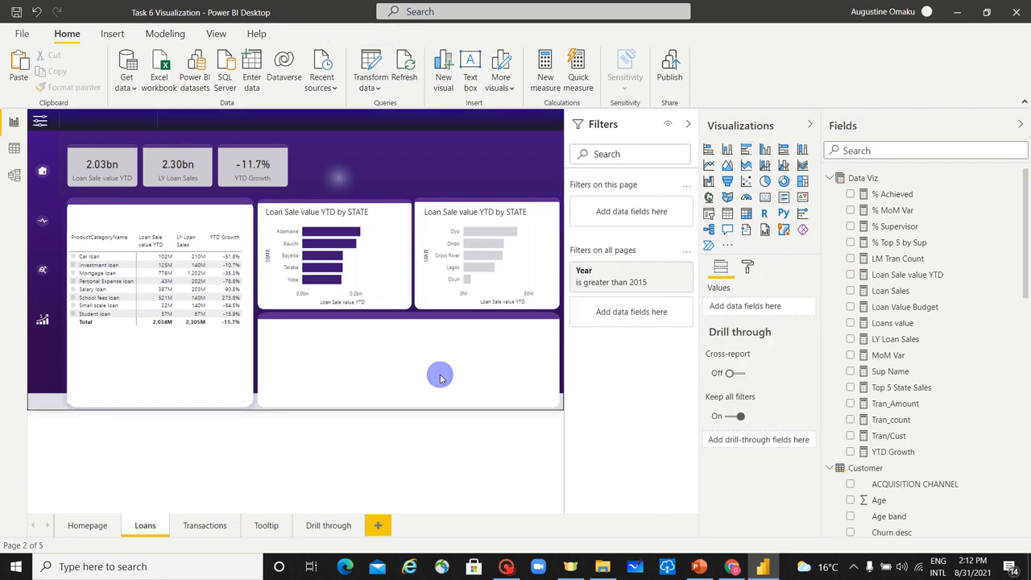
click(384, 282)
click(509, 294)
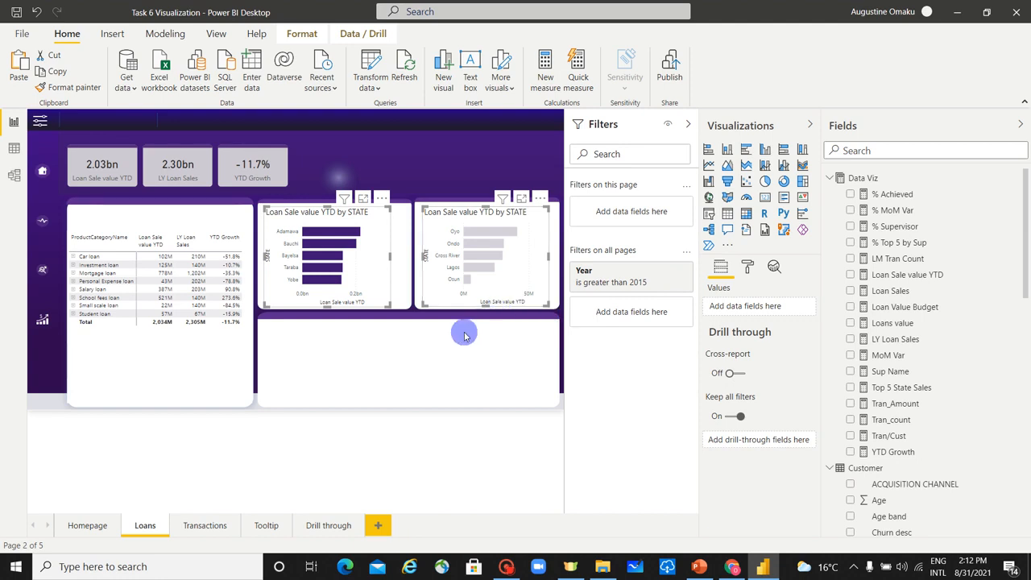
click(444, 359)
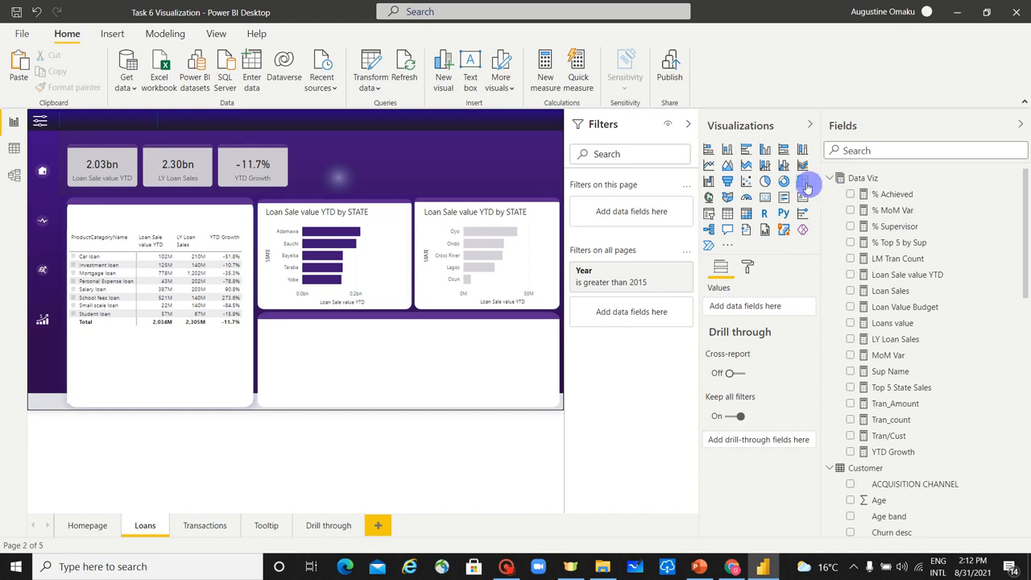
Insert an empty treemap, fit it across the lower white panel and collapse the filters pane
click(807, 186)
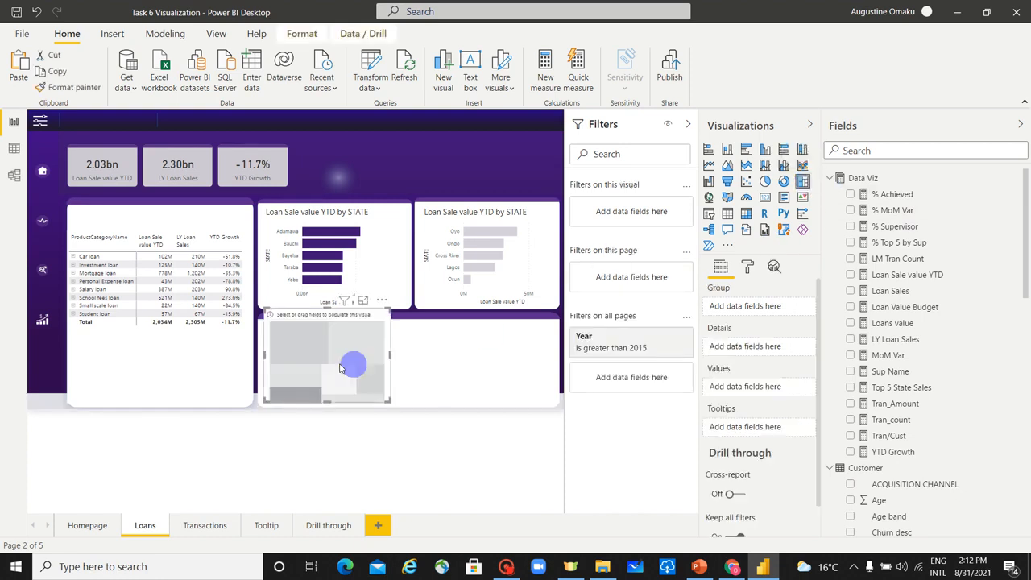
drag(328, 311, 328, 328)
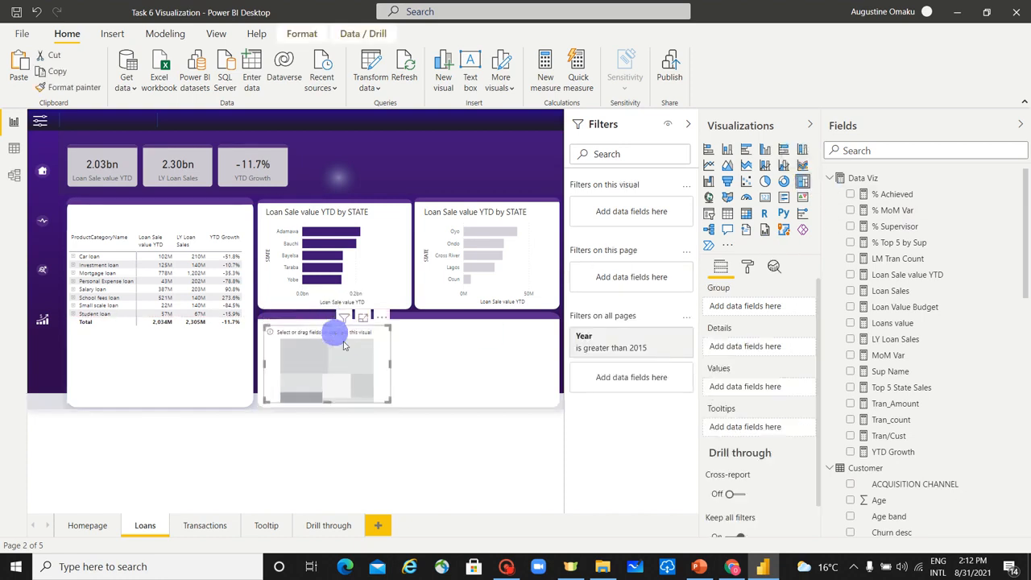
drag(389, 367, 536, 369)
click(691, 123)
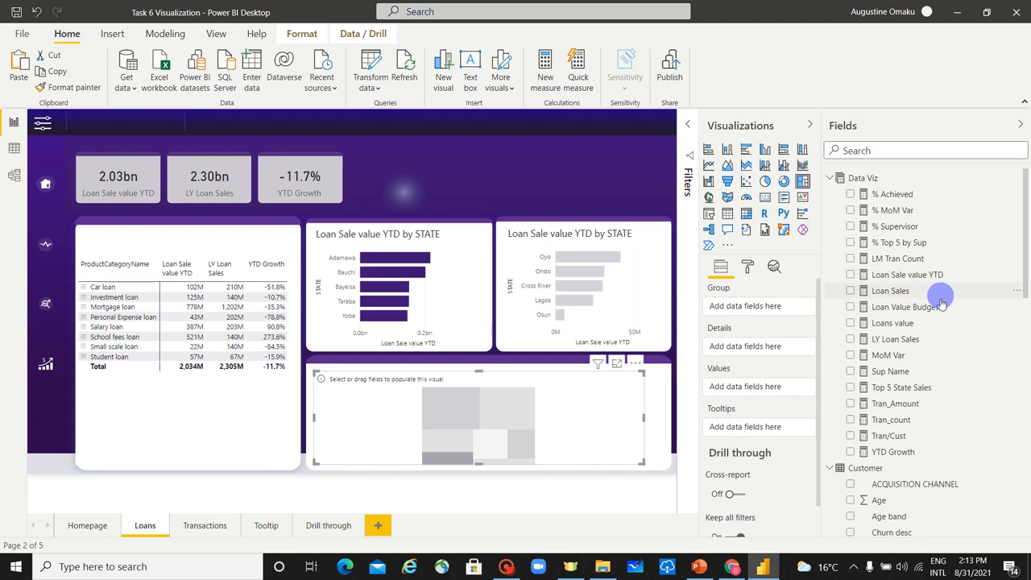
Plot Loans value grouped by the Customer table's SUPERVISOR field in the treemap and widen it slightly to fill the panel
drag(937, 330, 773, 391)
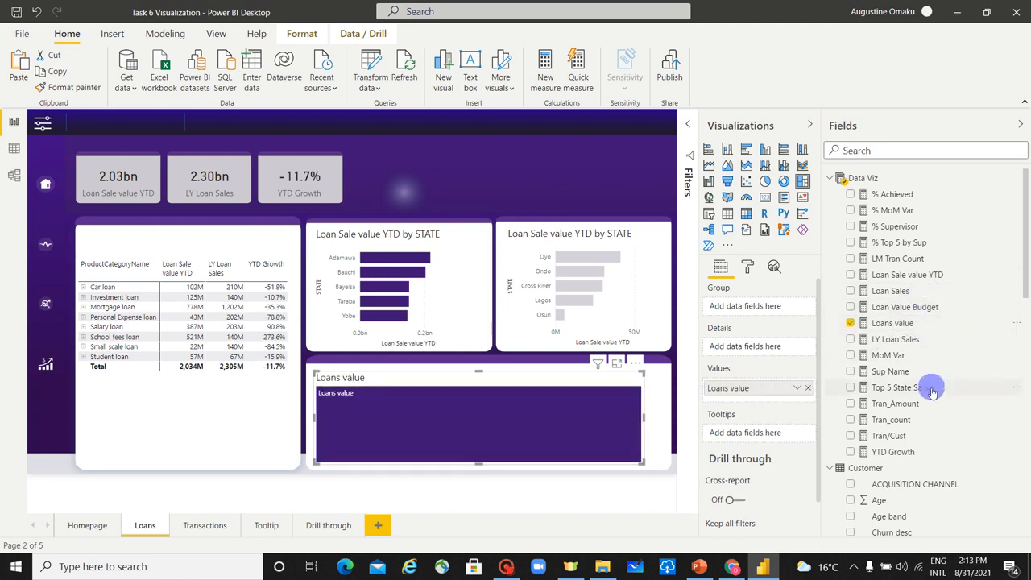
scroll(932, 392, down, 8)
scroll(932, 391, down, 4)
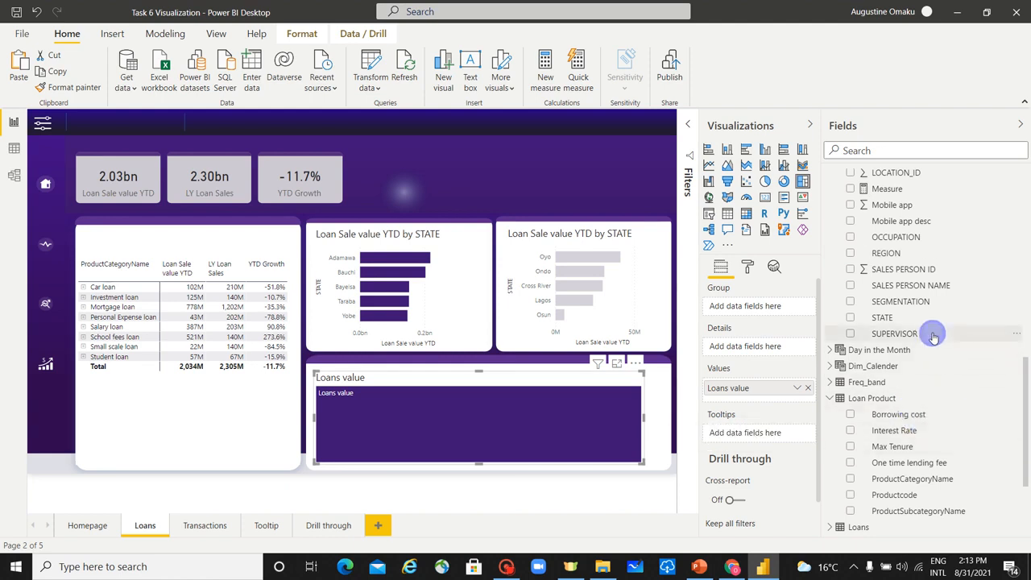
drag(933, 333, 778, 309)
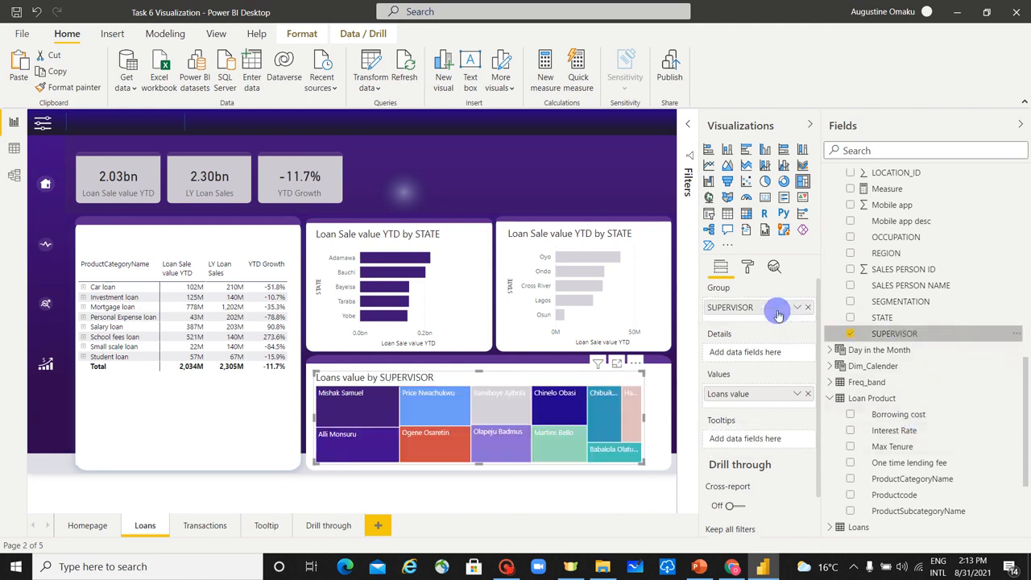
mouse_move(568, 435)
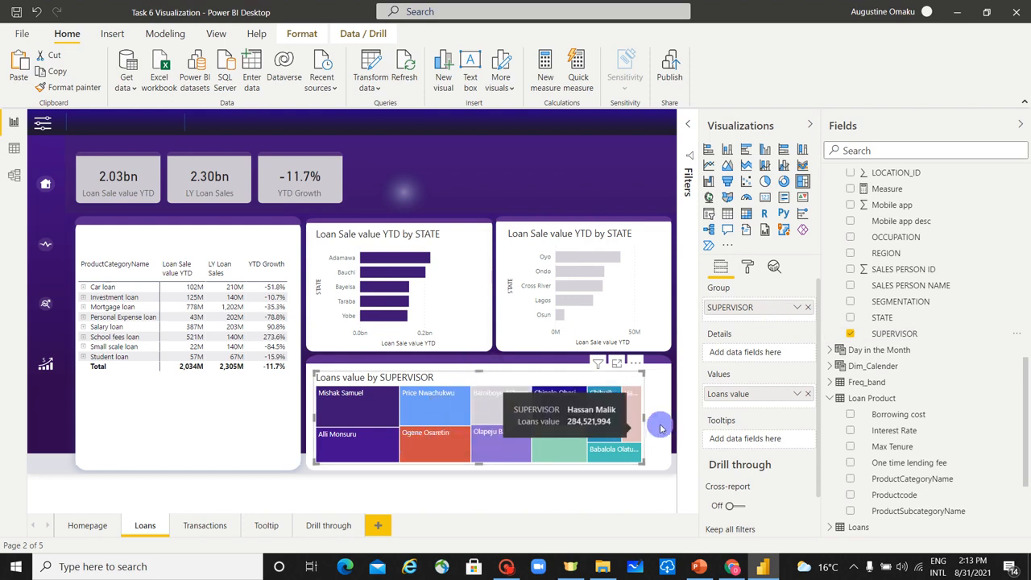
drag(644, 417, 663, 424)
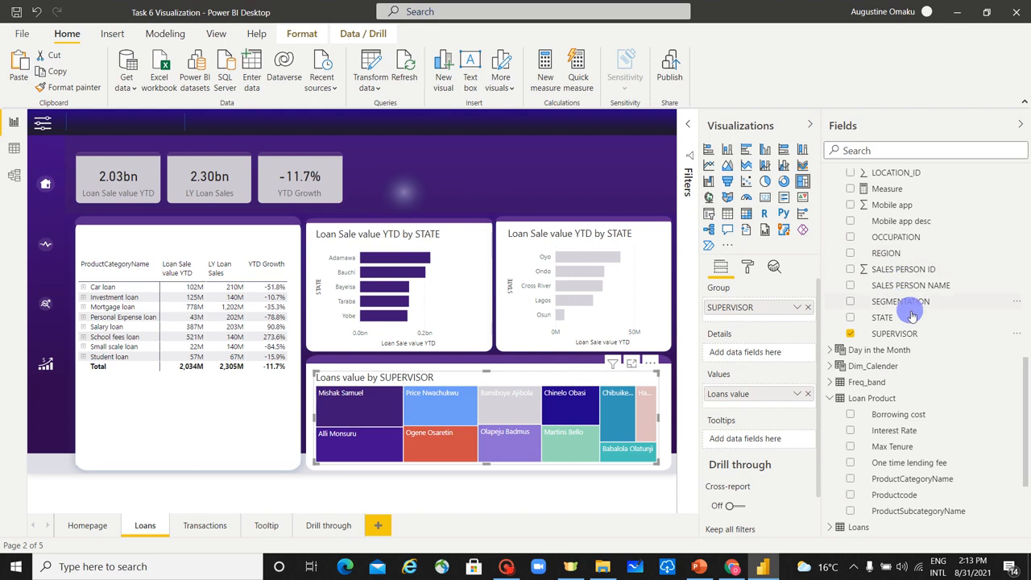
scroll(913, 316, up, 10)
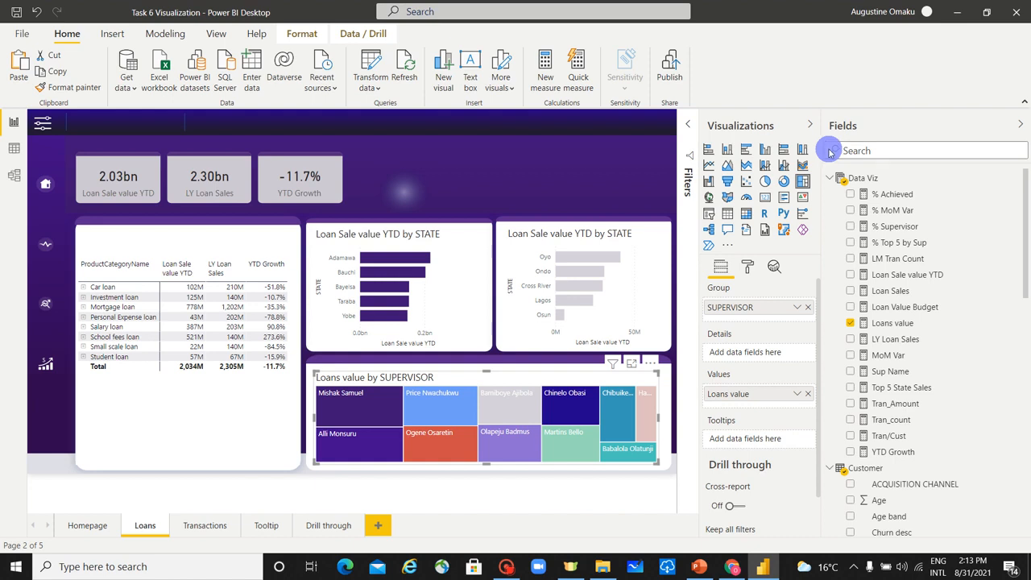
click(768, 153)
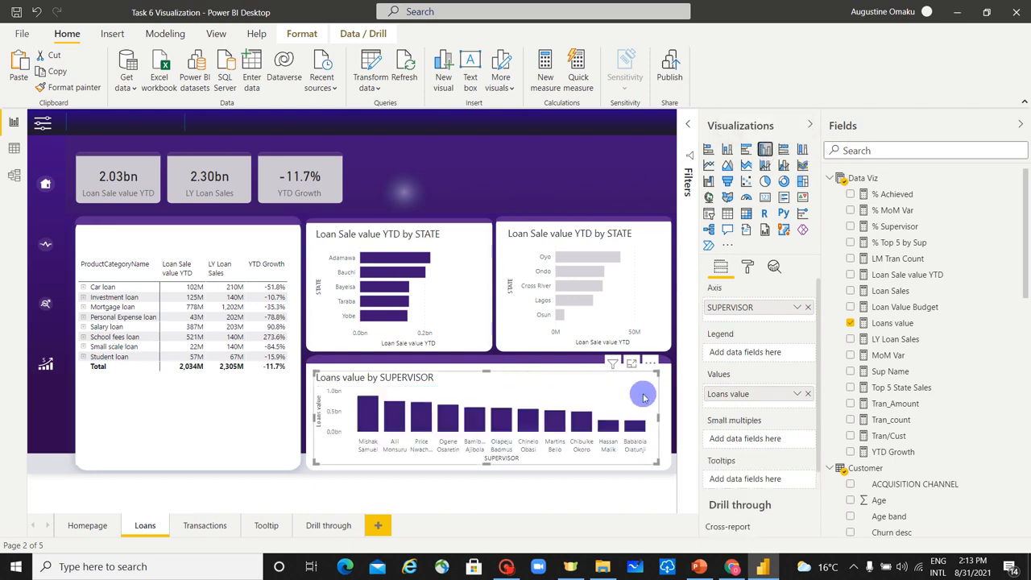
key(ctrl+z)
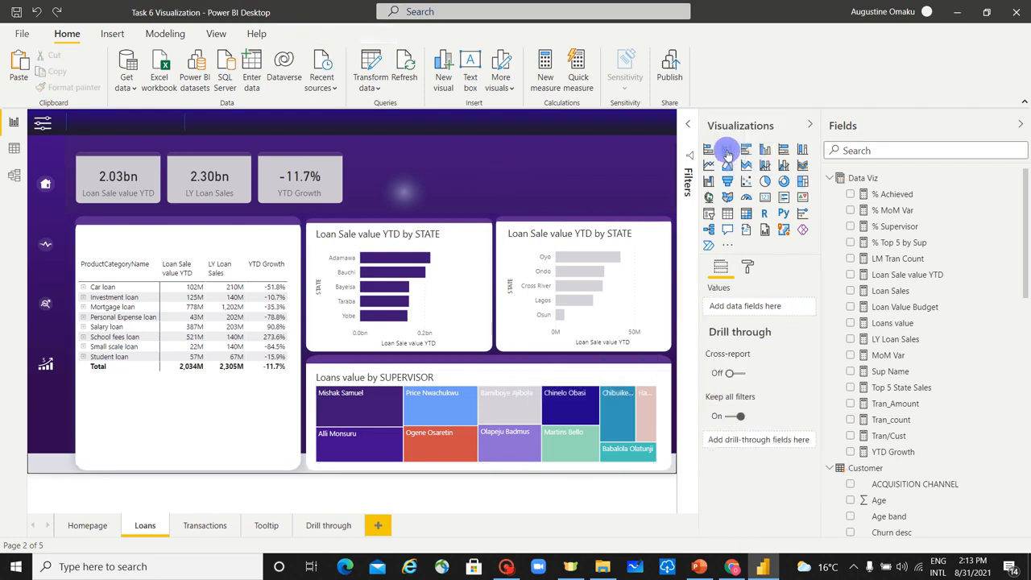
Insert an empty clustered column chart beside the KPI cards, widen it and lower its top edge slightly
click(764, 151)
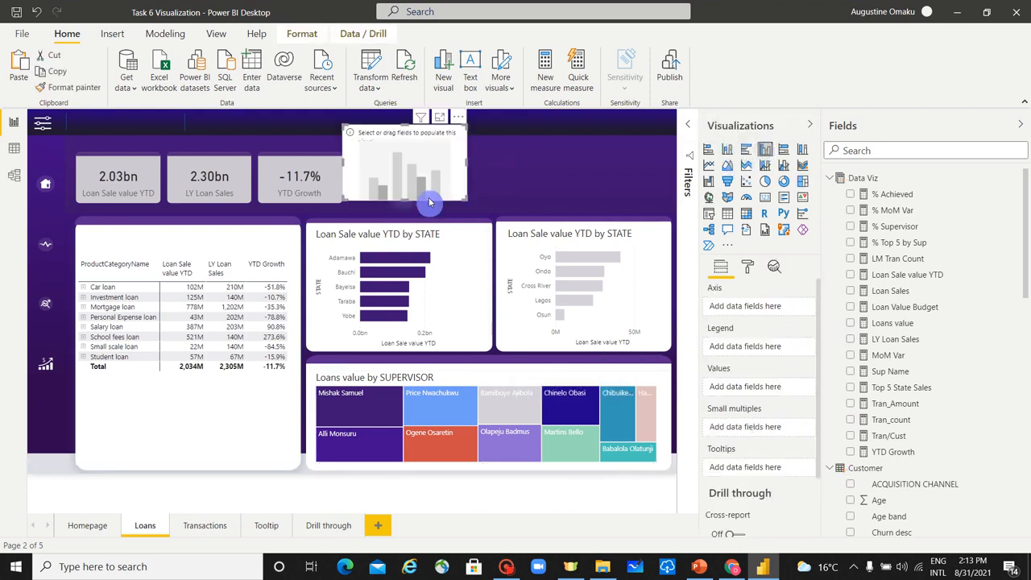
drag(429, 202, 652, 212)
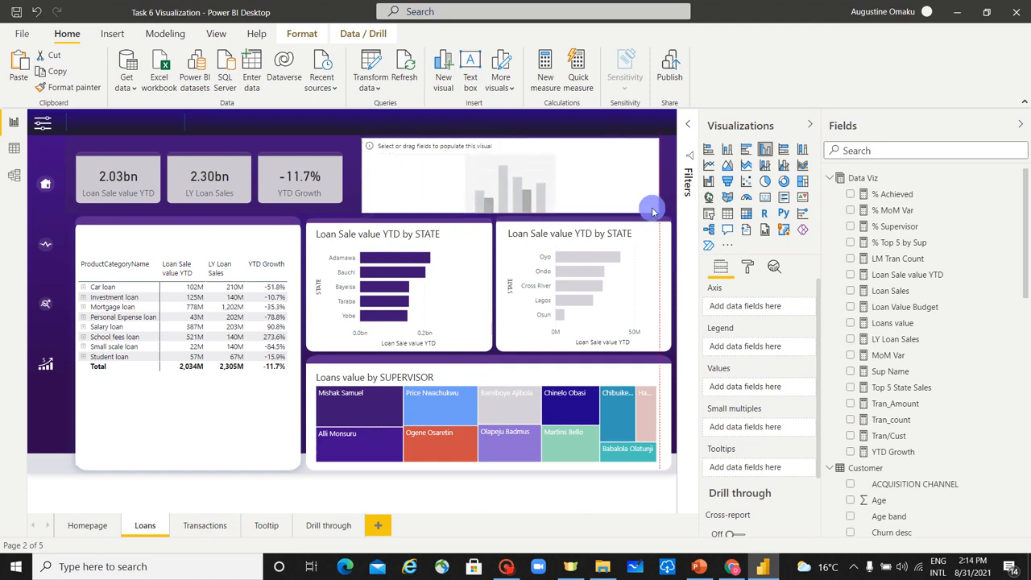
drag(508, 140, 507, 150)
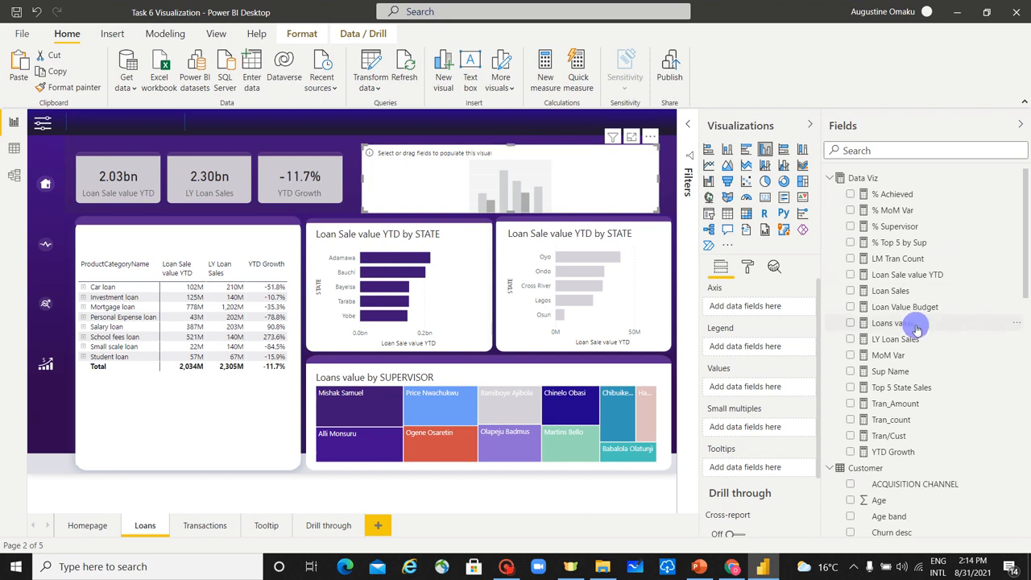
Plot Loan Sales by the Dim_Calender table's Month field in the empty clustered column chart beside the KPI cards
drag(925, 291, 774, 388)
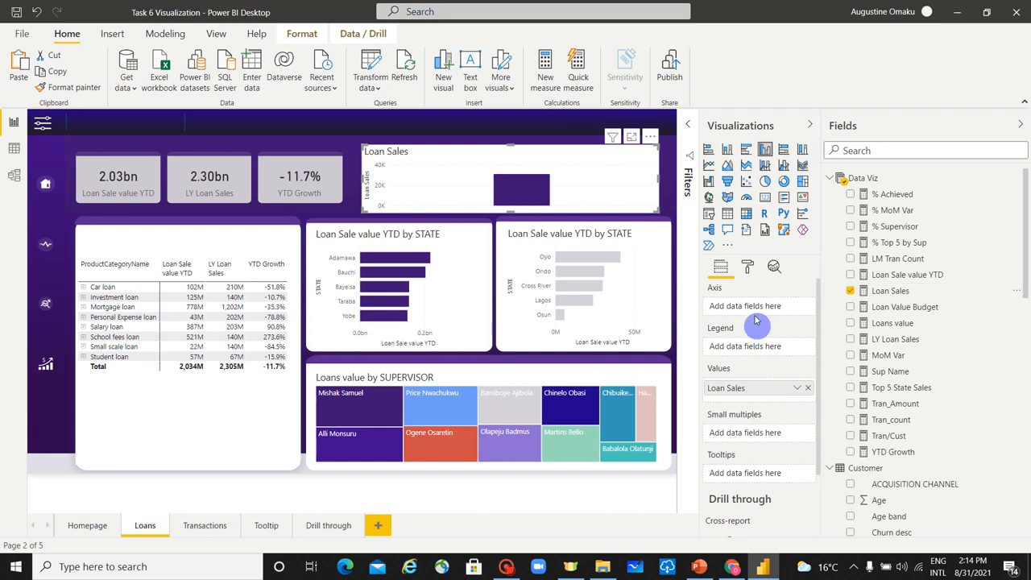
scroll(949, 375, down, 3)
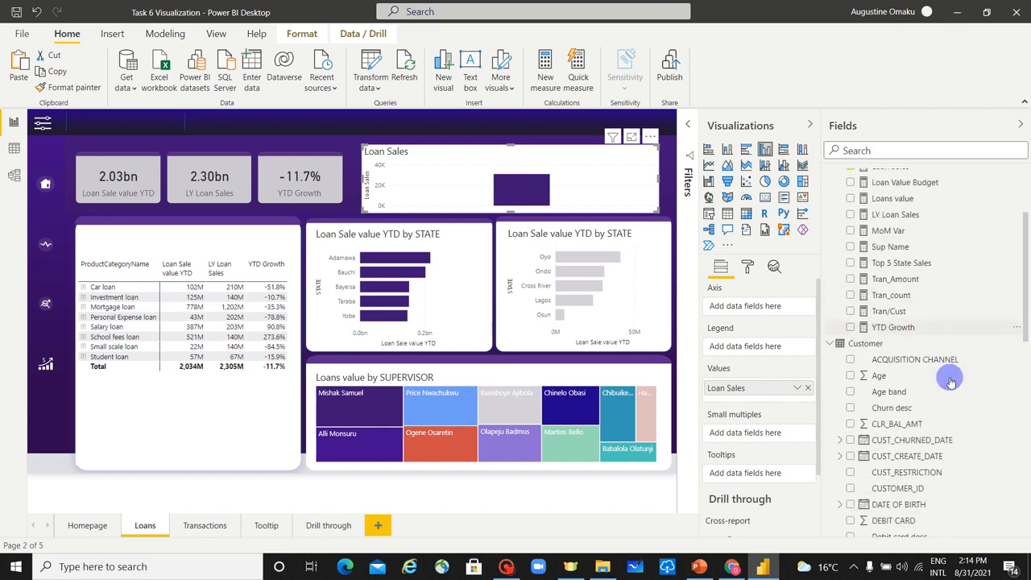
scroll(951, 382, down, 1)
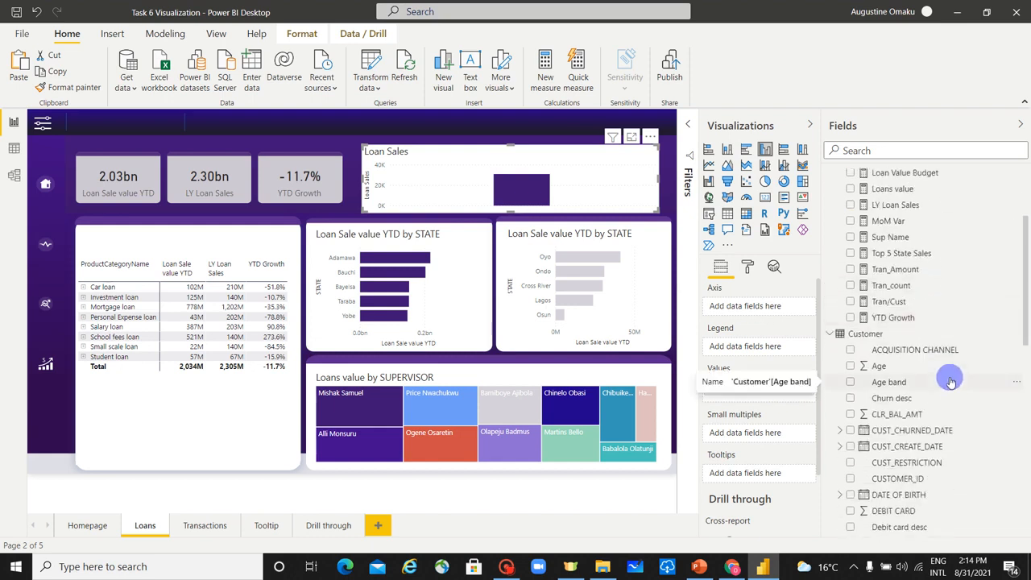
scroll(953, 383, down, 6)
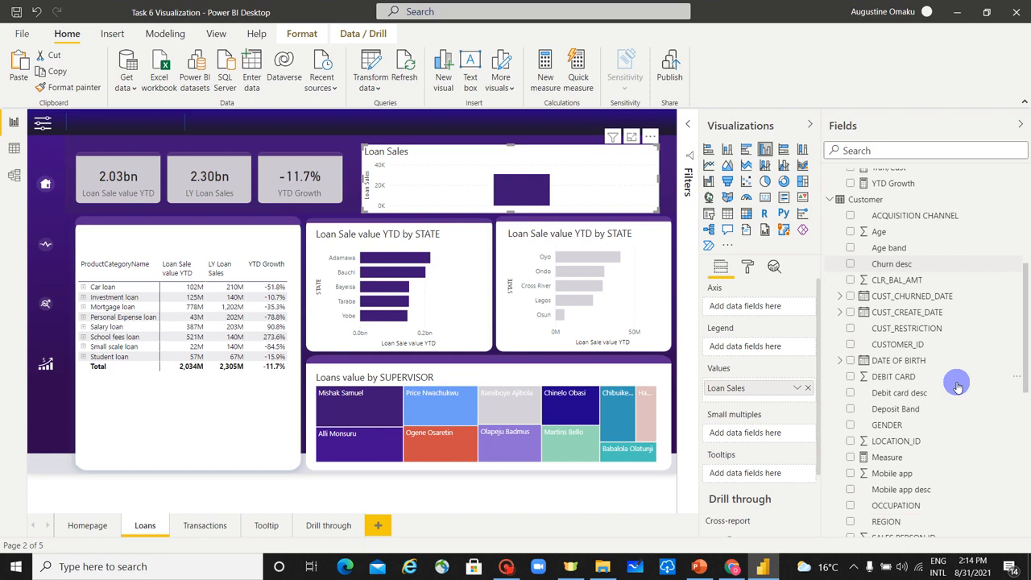
scroll(957, 385, down, 6)
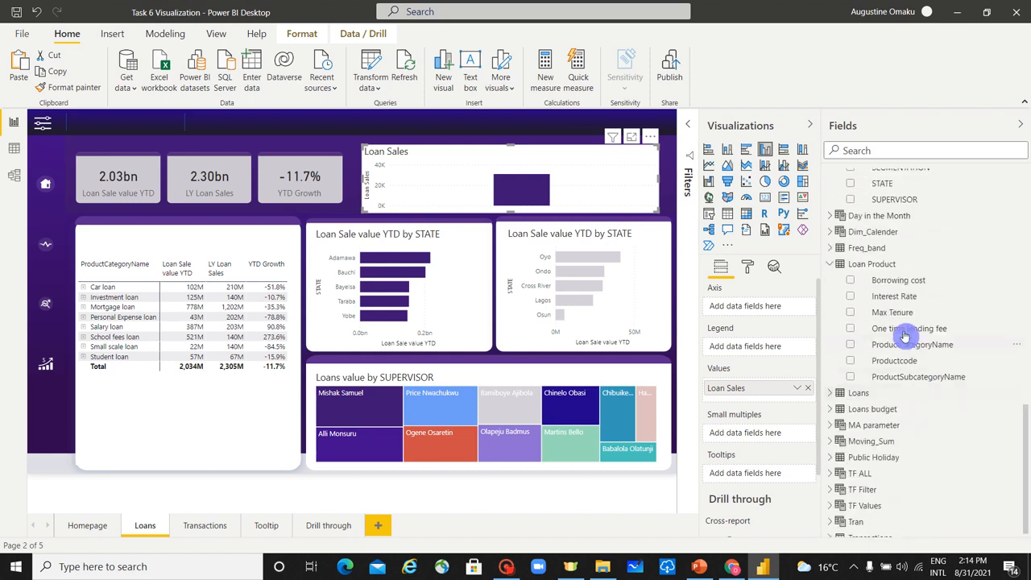
scroll(879, 409, down, 1)
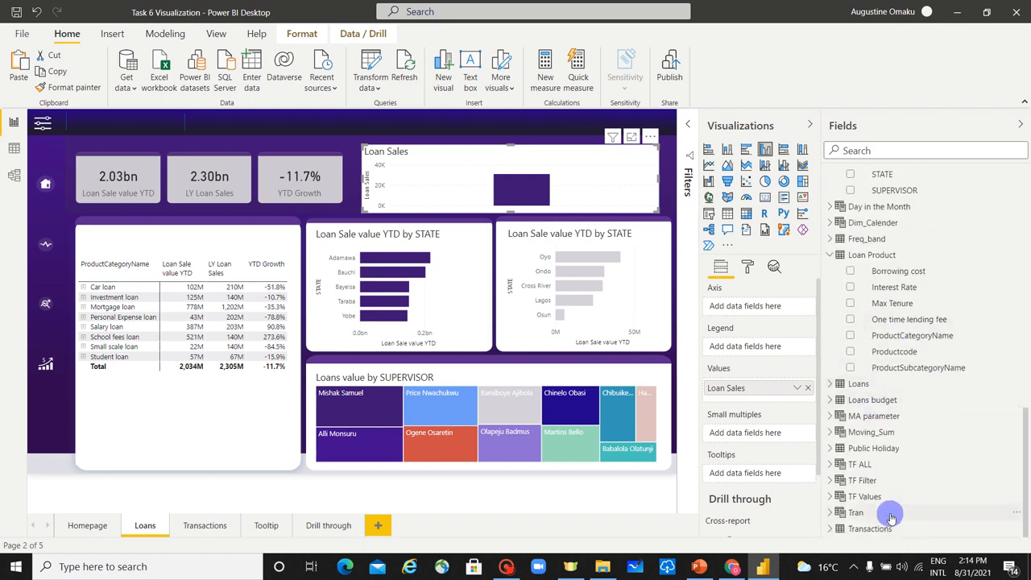
scroll(905, 465, up, 10)
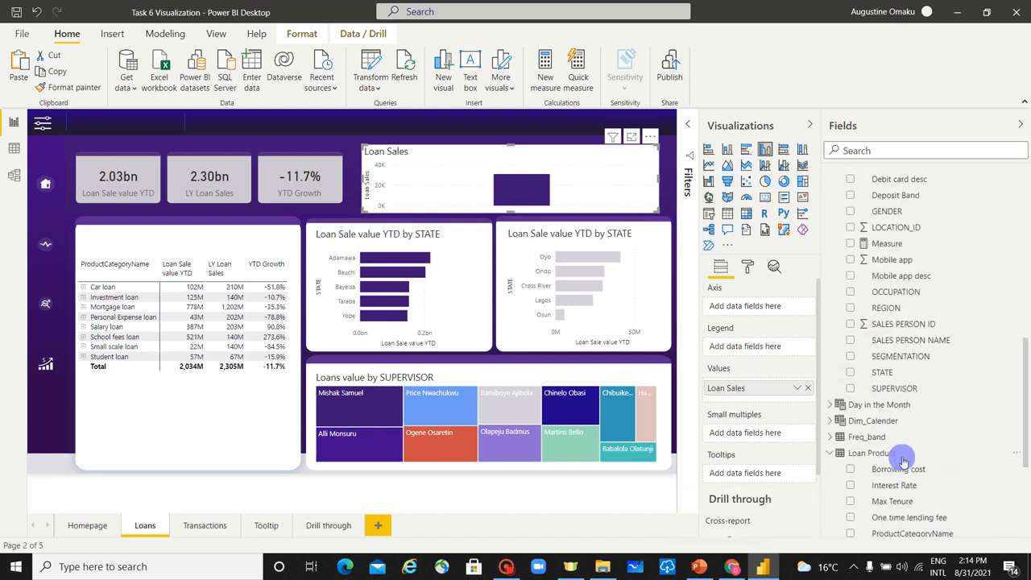
scroll(905, 461, down, 9)
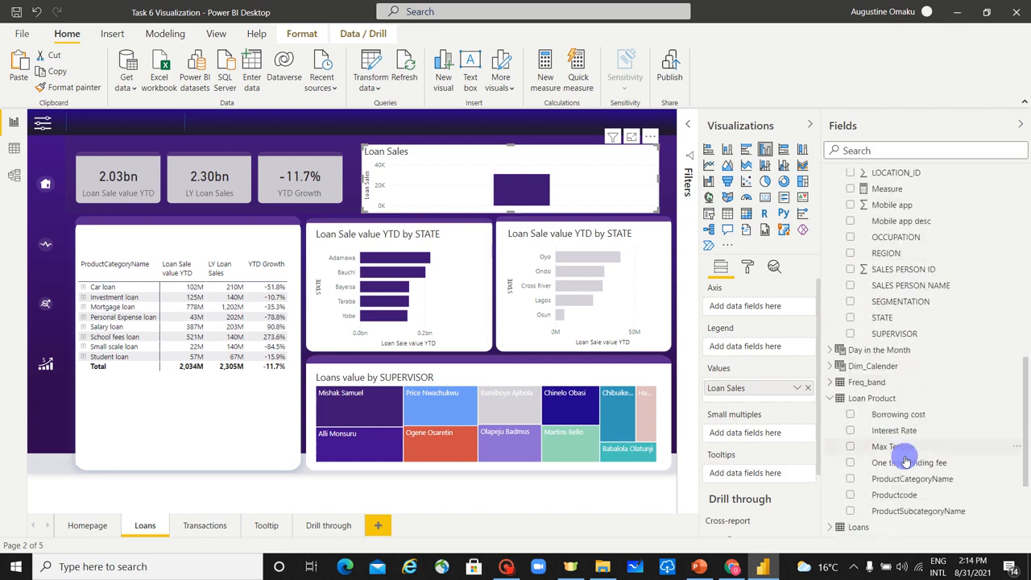
click(831, 365)
scroll(995, 434, down, 2)
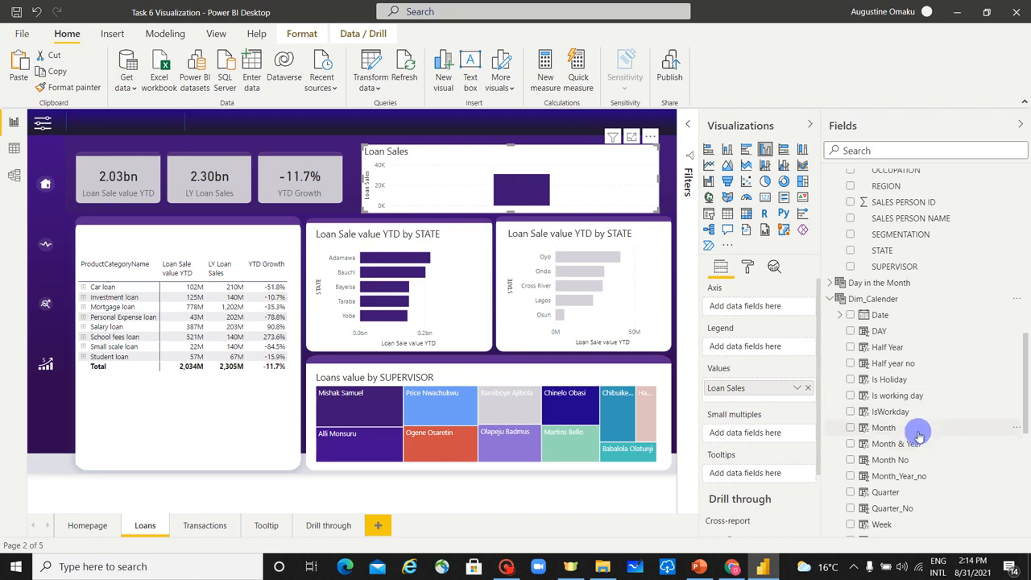
drag(919, 429, 771, 310)
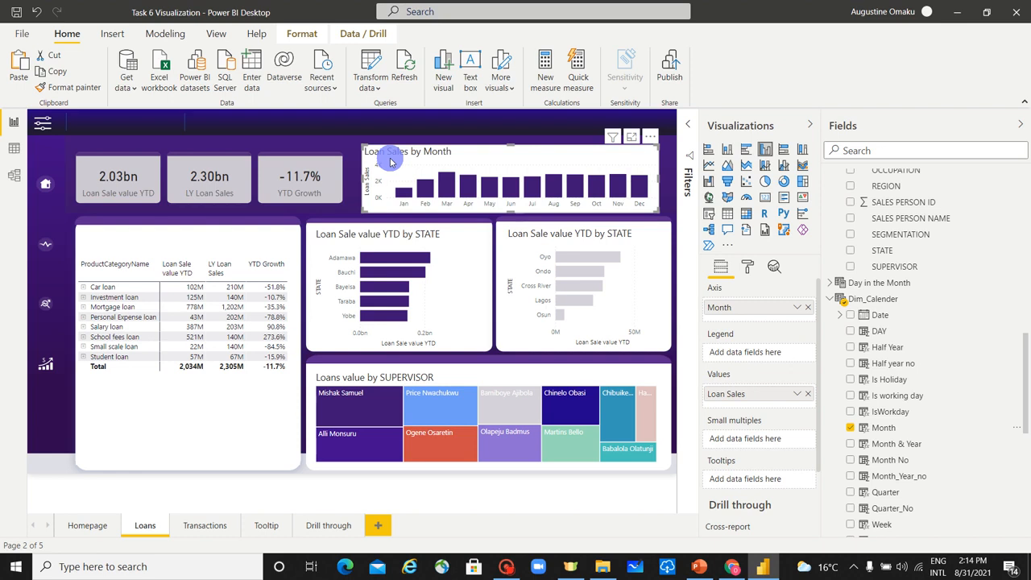
click(347, 135)
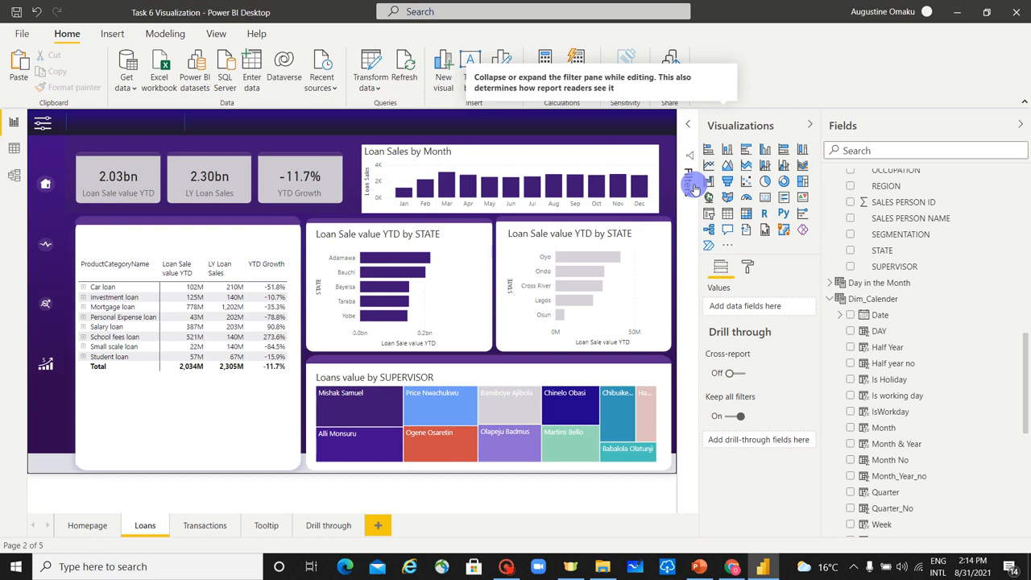
Copy the Loan Sale value YTD card from the Loans page into the Transactions page's large white panel and replace its field with Tran_count
click(204, 525)
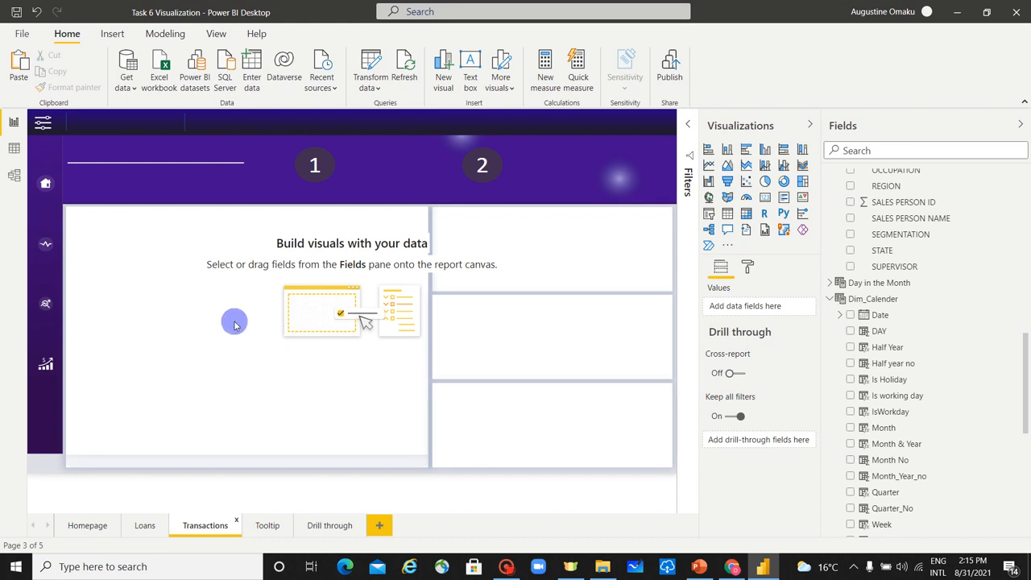
click(133, 531)
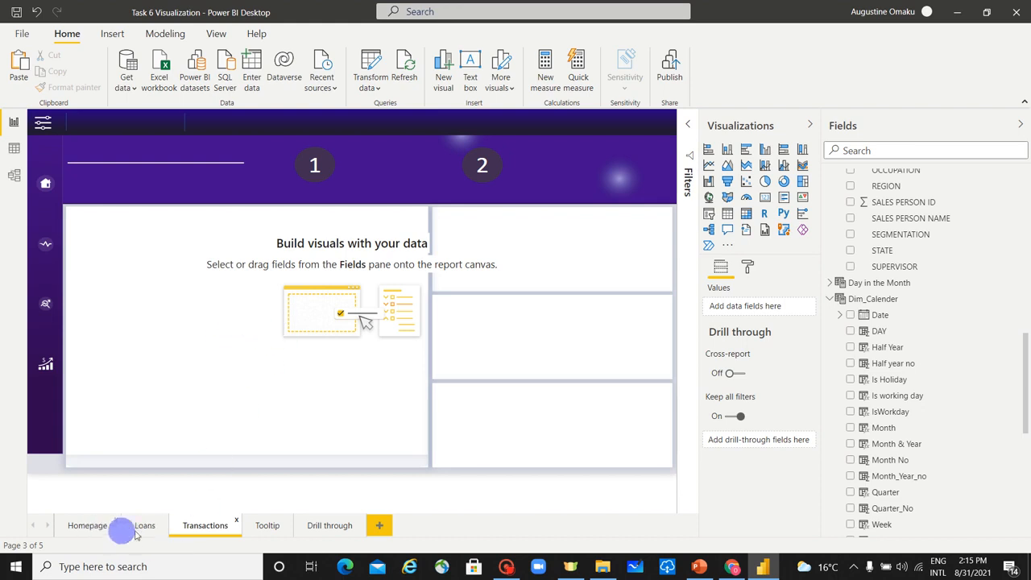
click(134, 191)
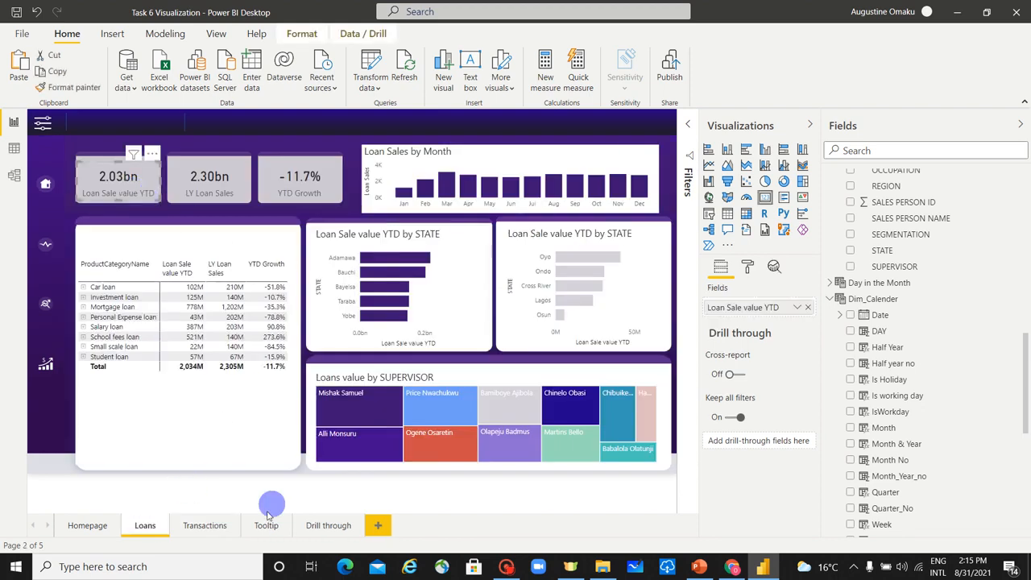
click(205, 526)
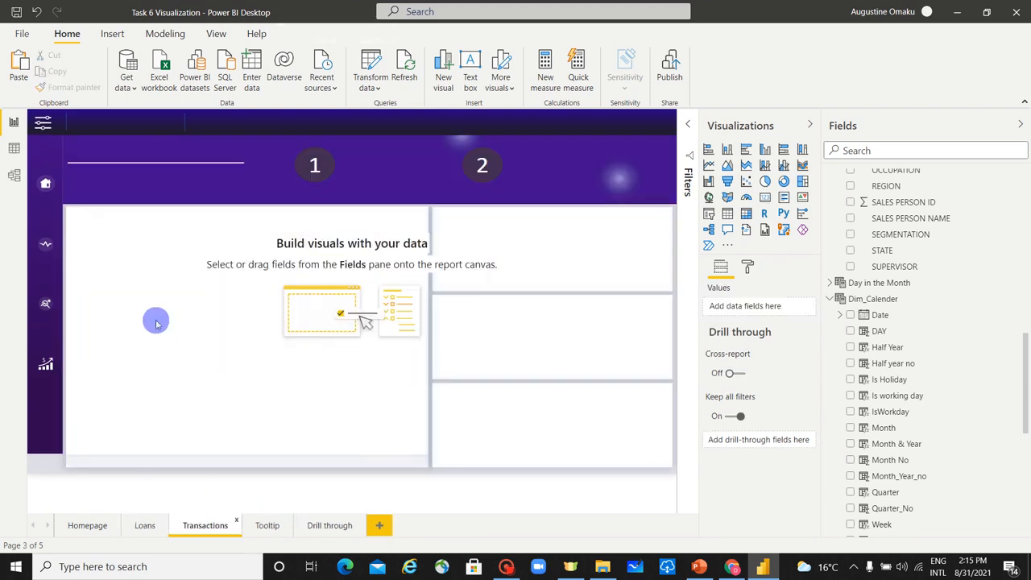
key(ctrl+v)
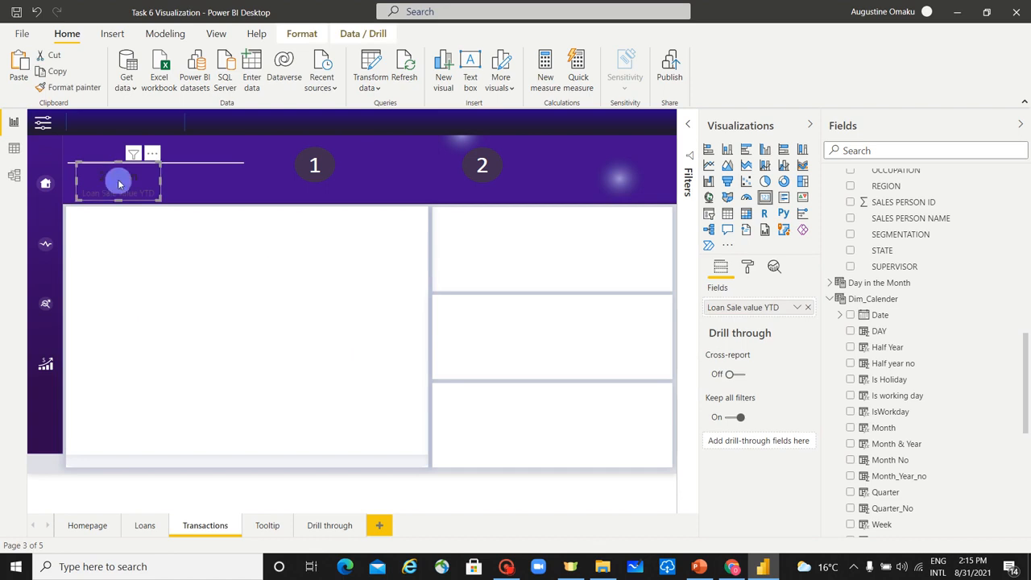
drag(118, 179, 124, 260)
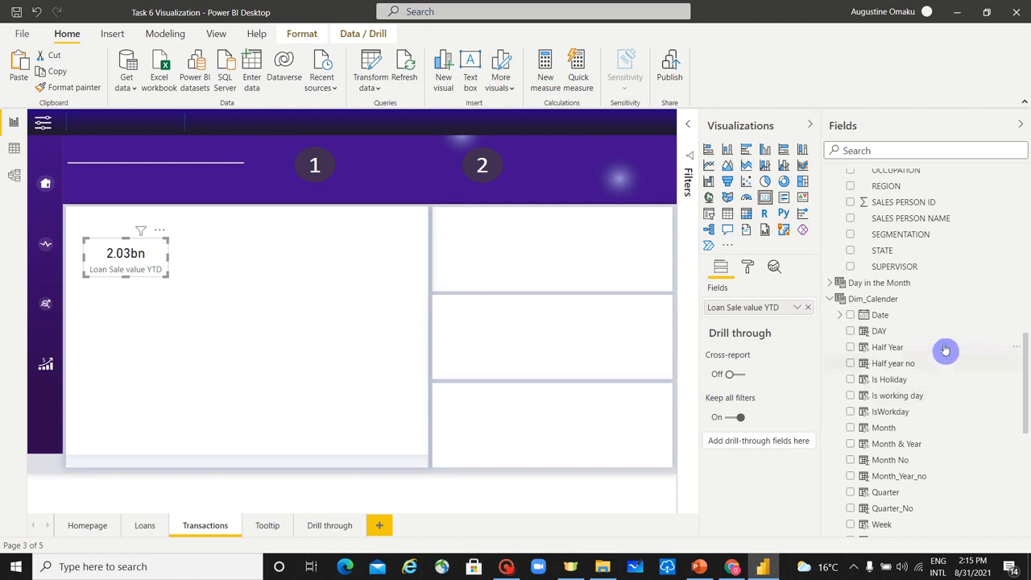
scroll(949, 331, up, 10)
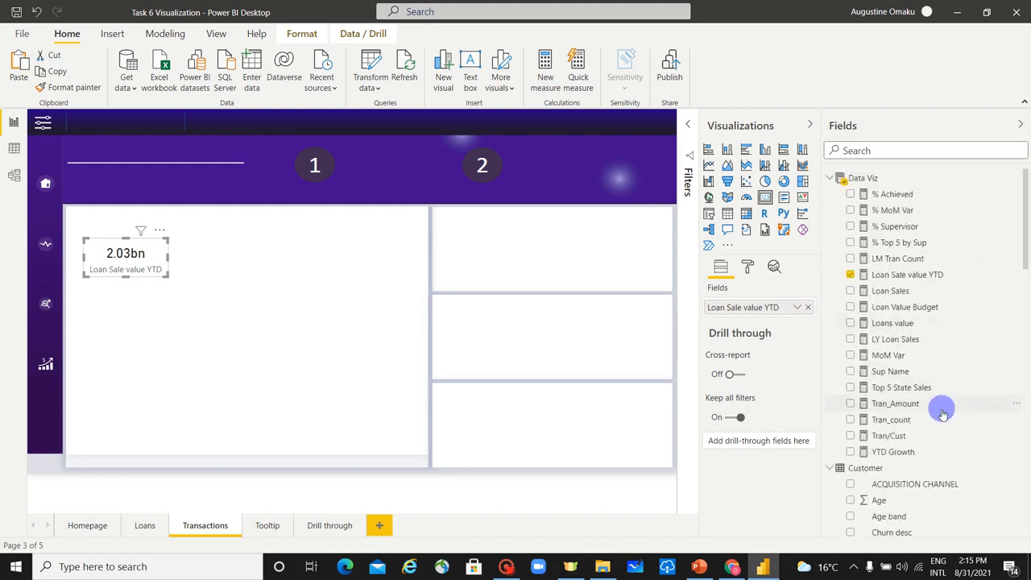
drag(940, 420, 773, 308)
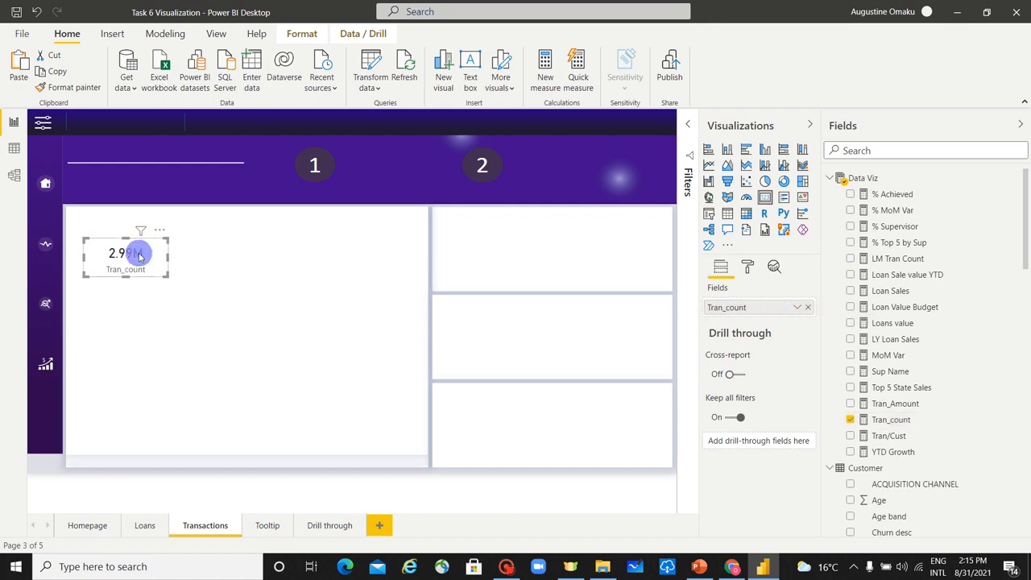
Duplicate the Tran_count card twice and stack the three cards in a column down the large white panel
key(ctrl+c)
key(ctrl+v)
drag(149, 280, 133, 426)
key(ctrl+v)
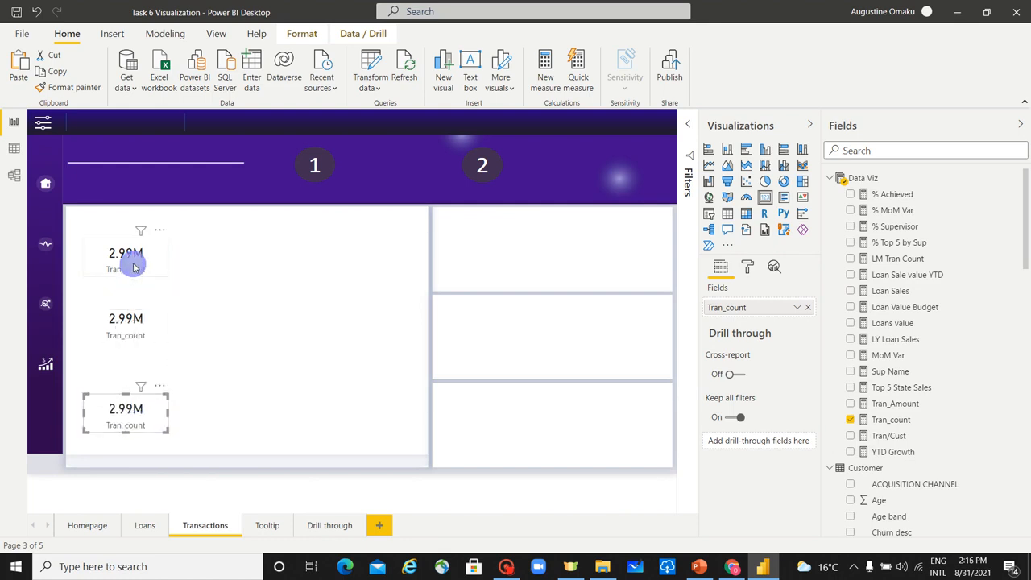
drag(134, 268, 139, 271)
drag(132, 322, 132, 334)
Align the three Tran_count cards to the left and distribute them vertically
click(126, 271)
ctrl+click(136, 346)
ctrl+click(138, 407)
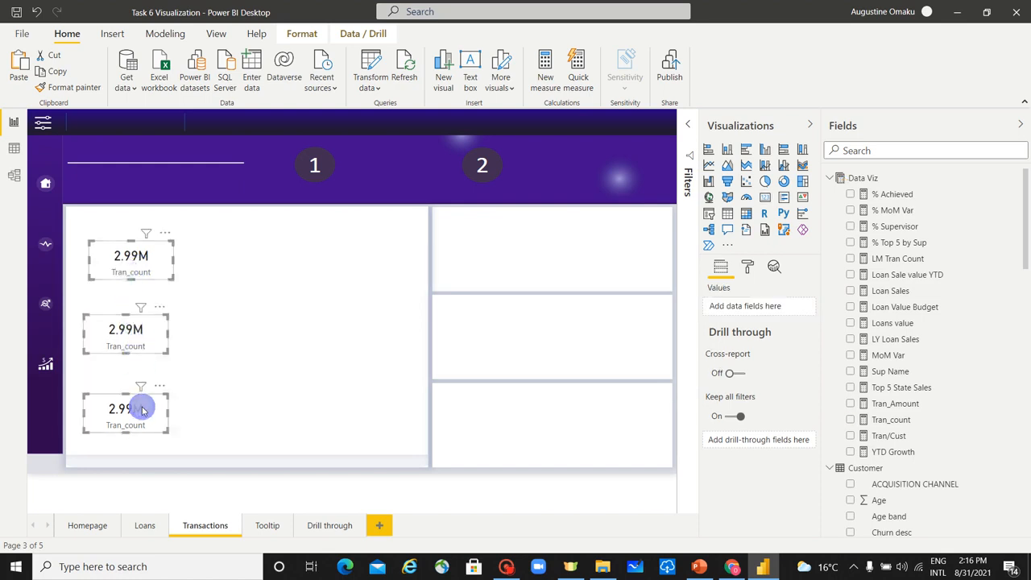
click(349, 37)
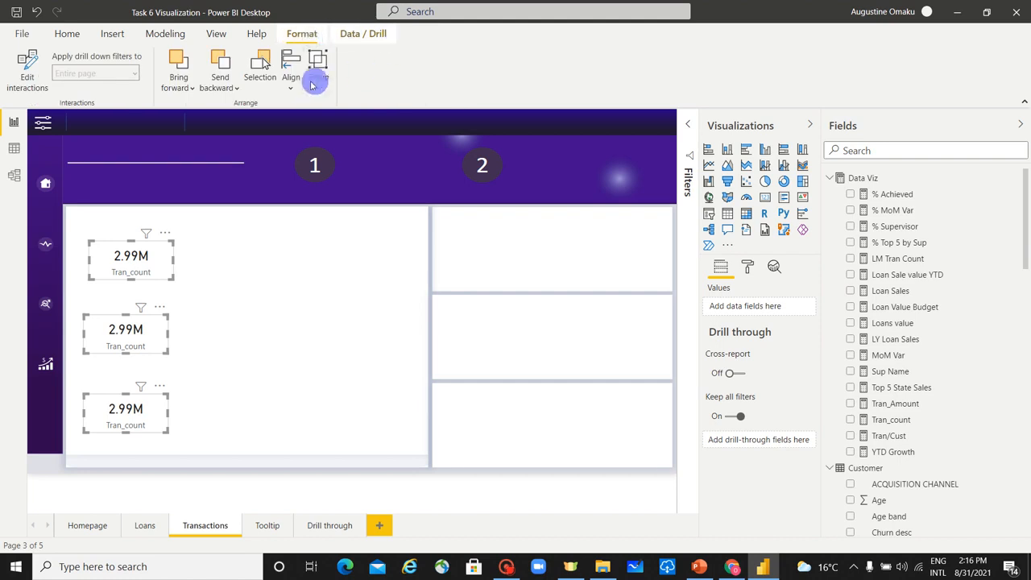
click(293, 81)
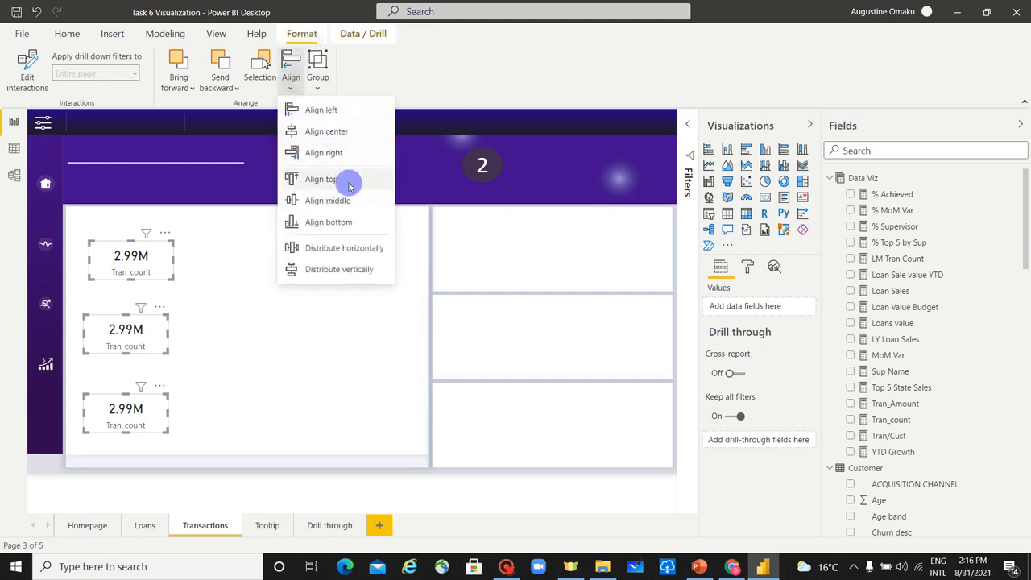
click(352, 110)
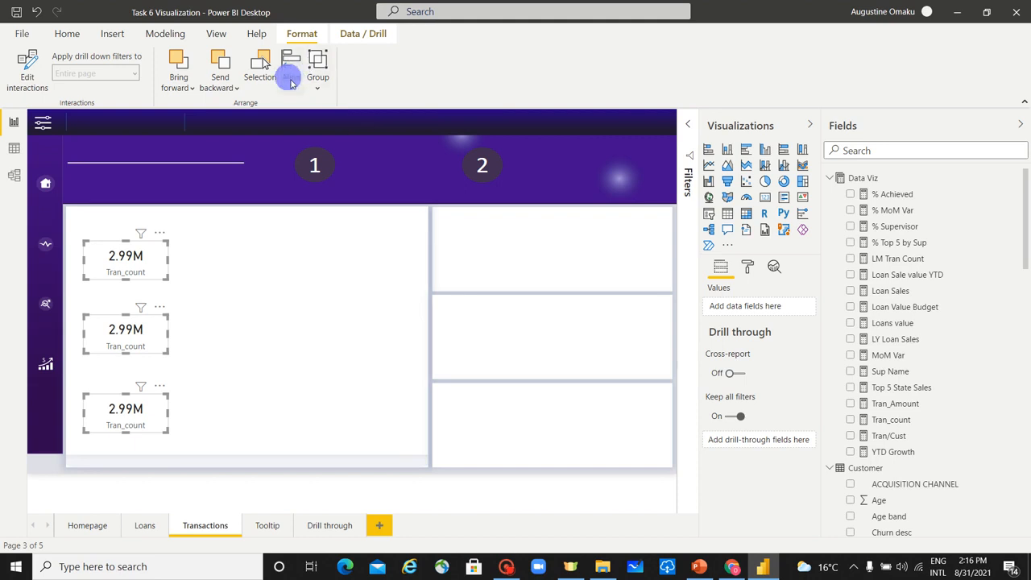
click(292, 81)
click(371, 267)
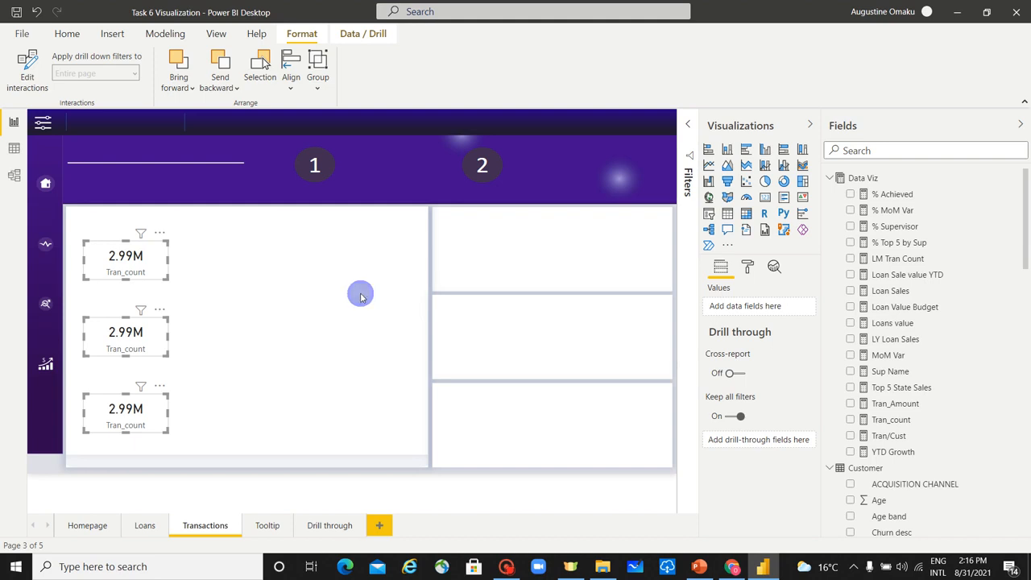
click(362, 296)
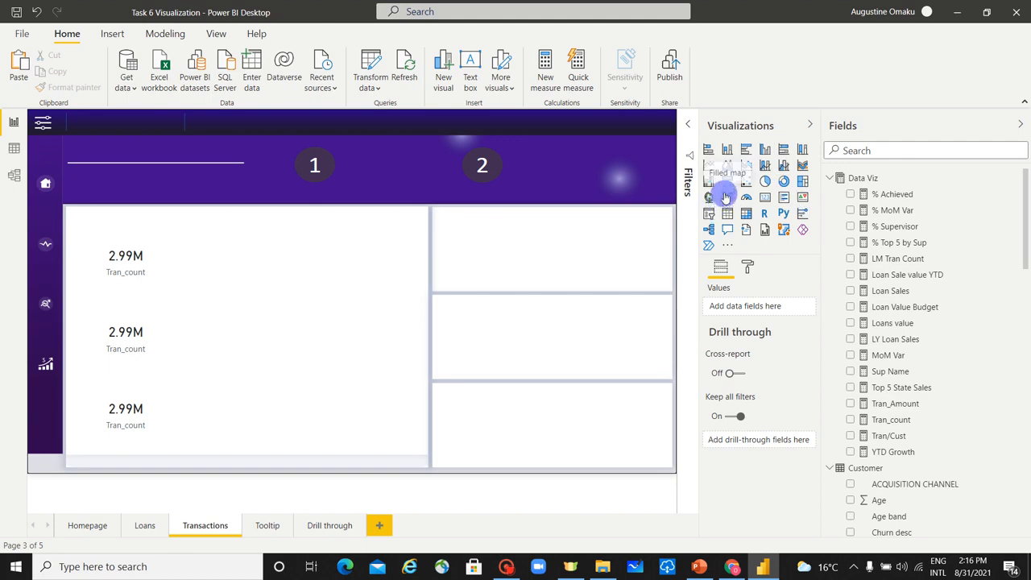
Insert a clustered bar chart beside the cards, sized to the height of the white panel, with Tran_count as its values
click(746, 151)
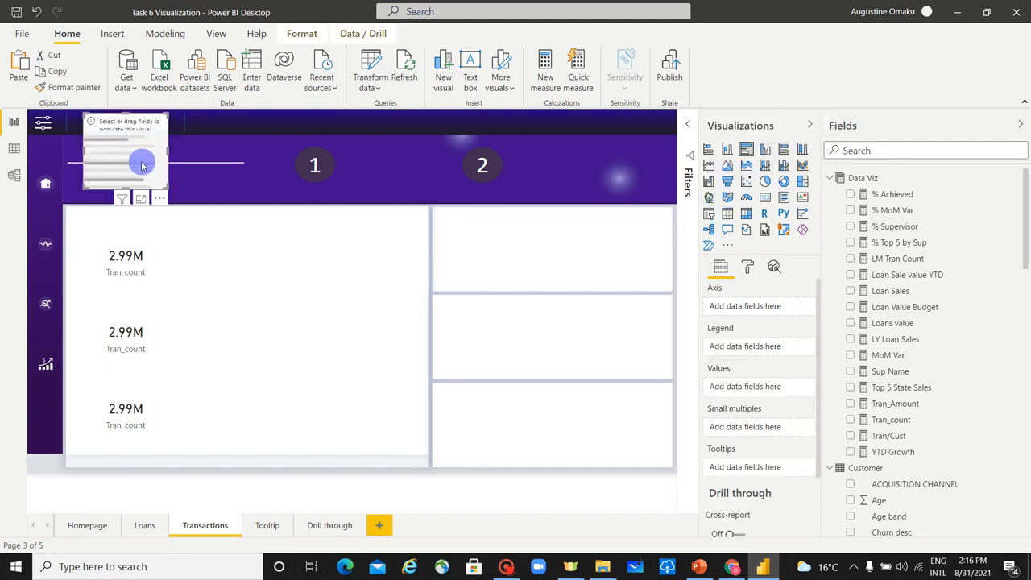
drag(143, 162, 410, 466)
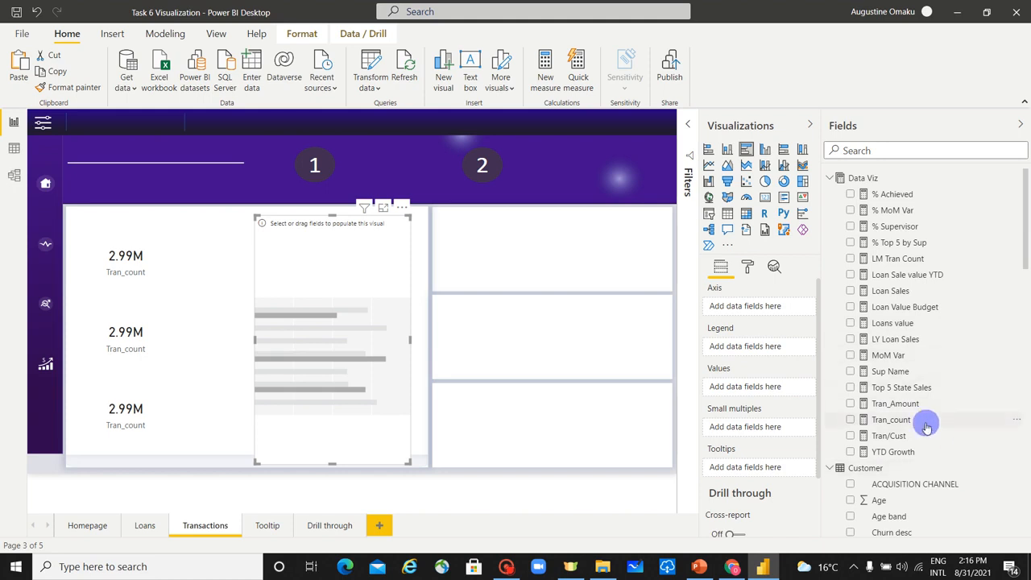
drag(918, 420, 767, 393)
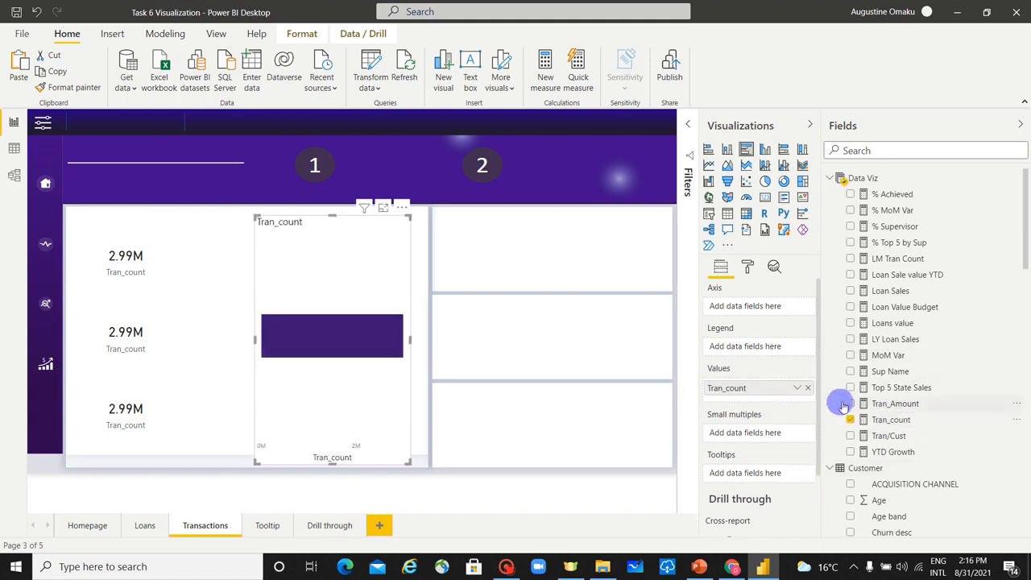
Break down the bar chart by the Transactions table's TRAN_TYPE field and extend its top edge slightly upward
scroll(893, 349, down, 15)
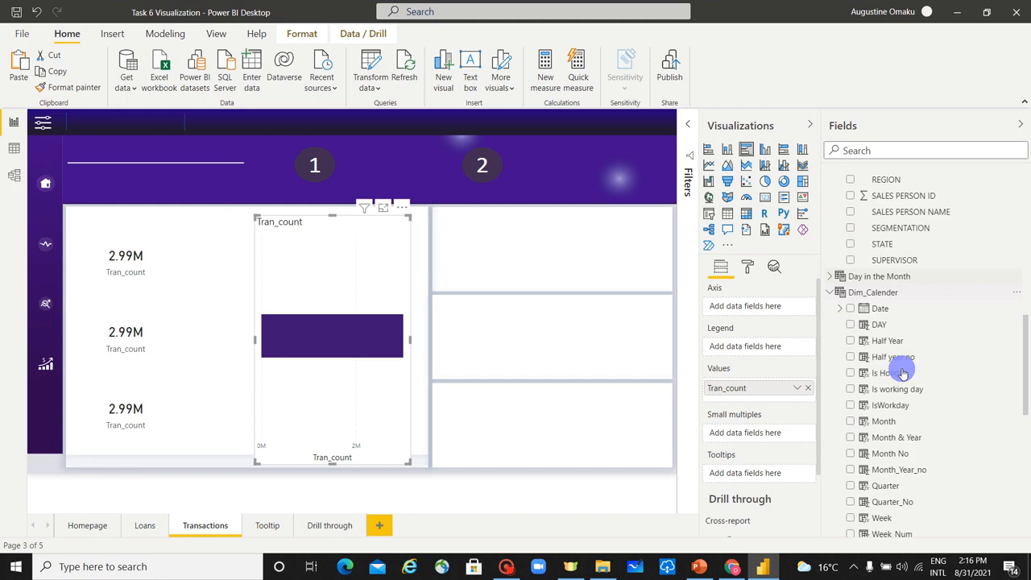
scroll(921, 393, down, 2)
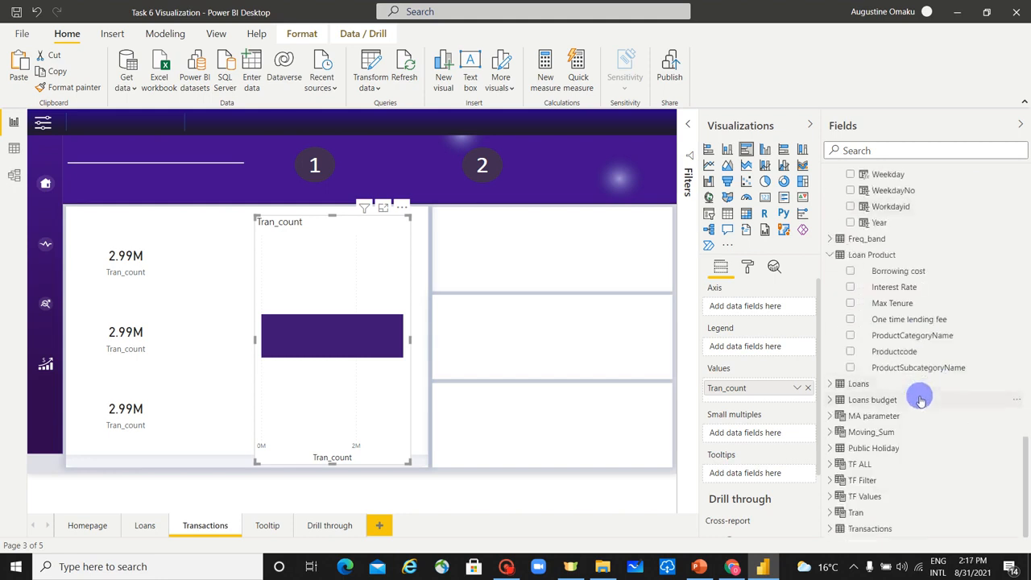
click(829, 529)
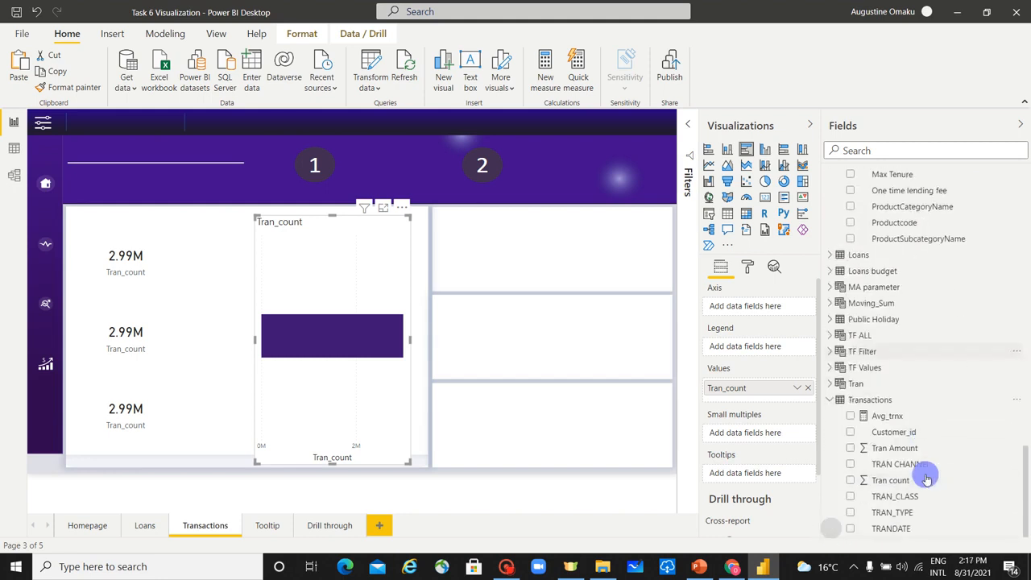
drag(936, 514, 765, 311)
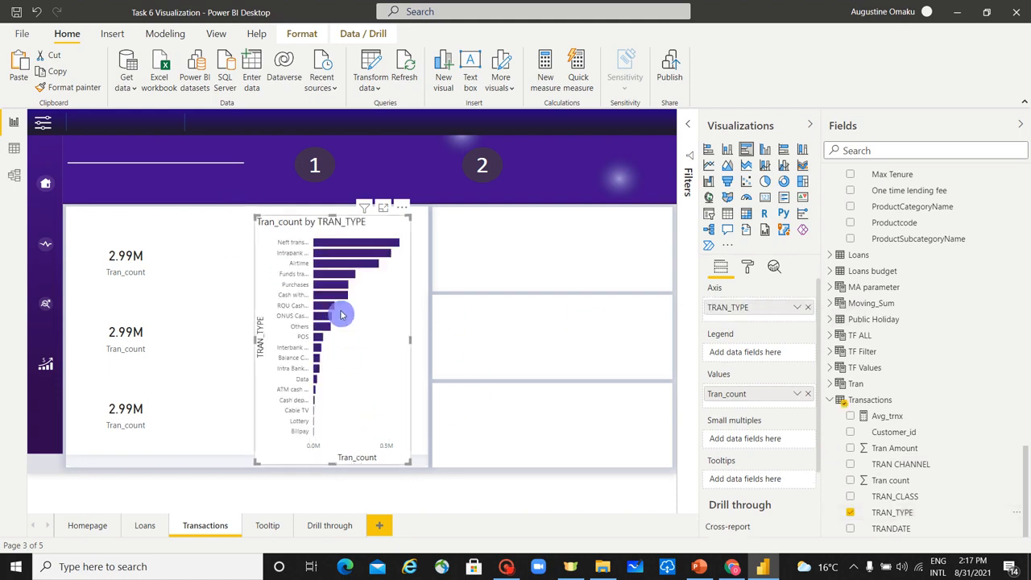
click(335, 218)
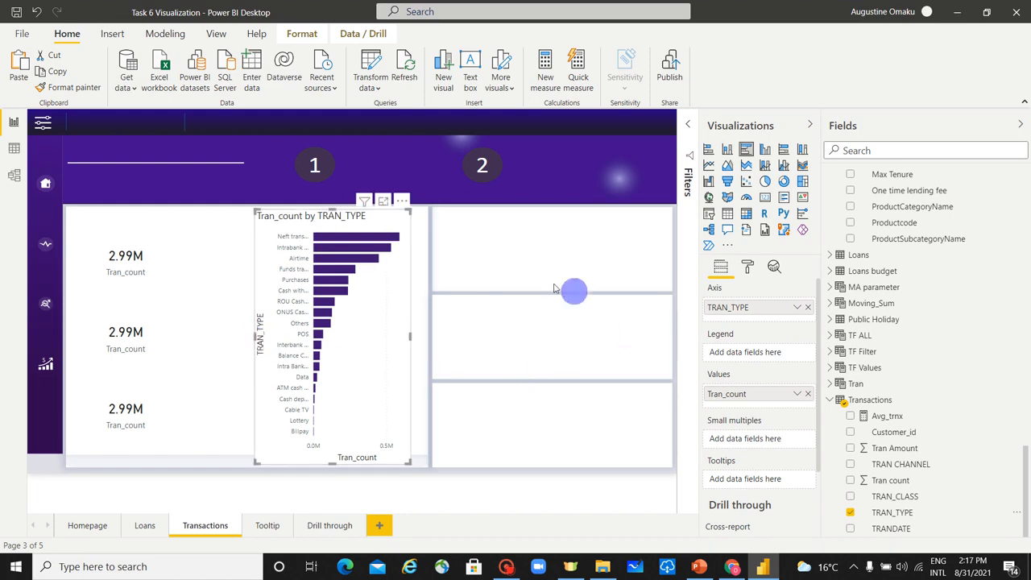
click(517, 261)
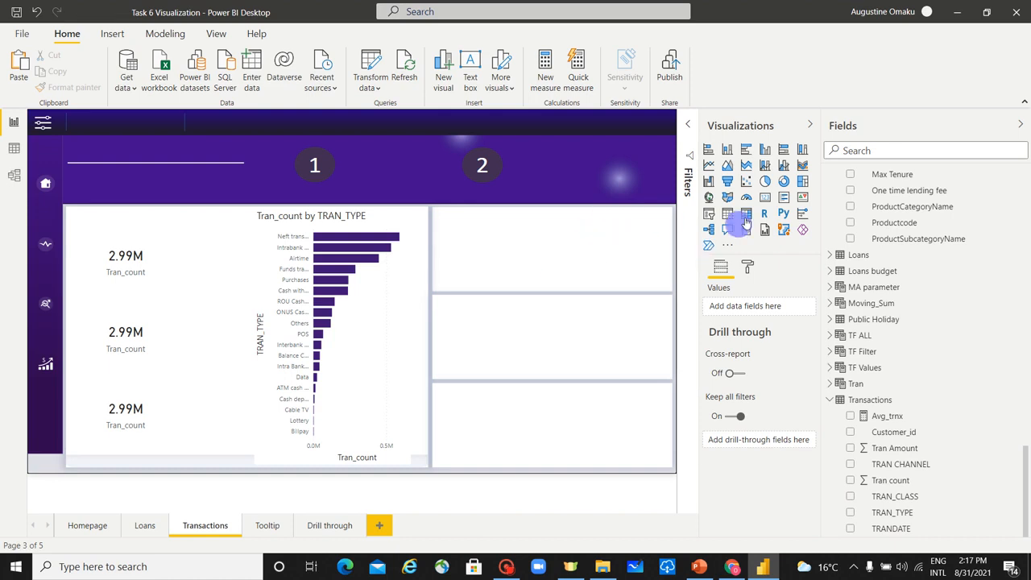
Insert a clustered column chart in the uppermost of the three small white panels and size it to fit the panel
click(770, 151)
drag(130, 163, 509, 257)
drag(506, 204, 659, 248)
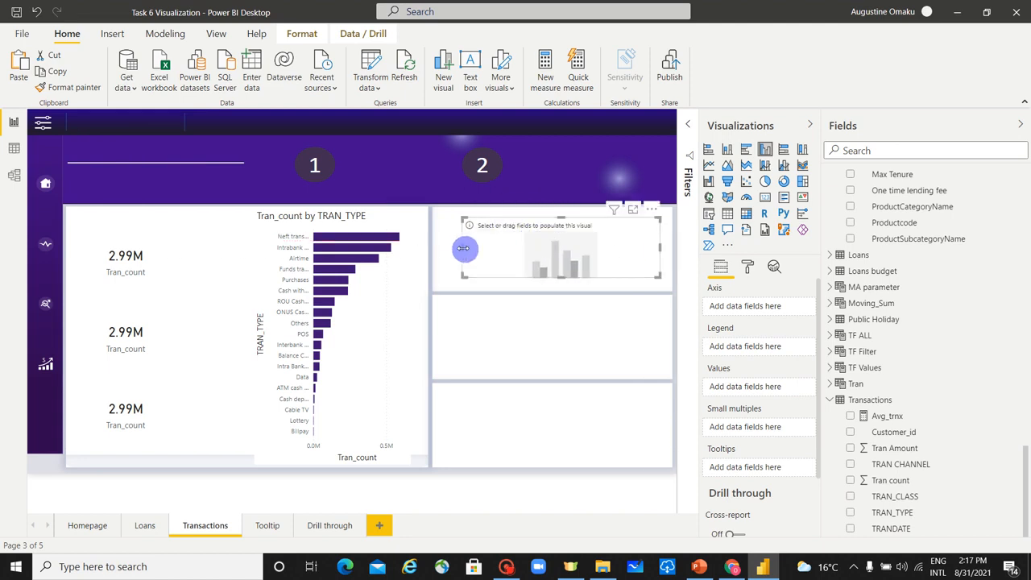
drag(452, 253, 442, 248)
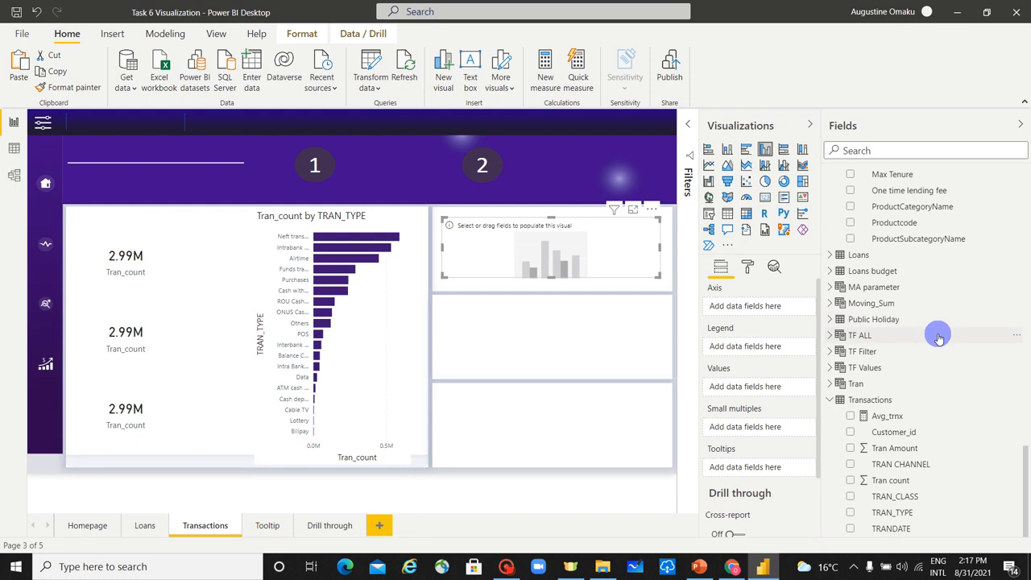
Plot the MoM Var measure by Dim_Calender's Month & Year field in the new column chart
scroll(903, 346, up, 10)
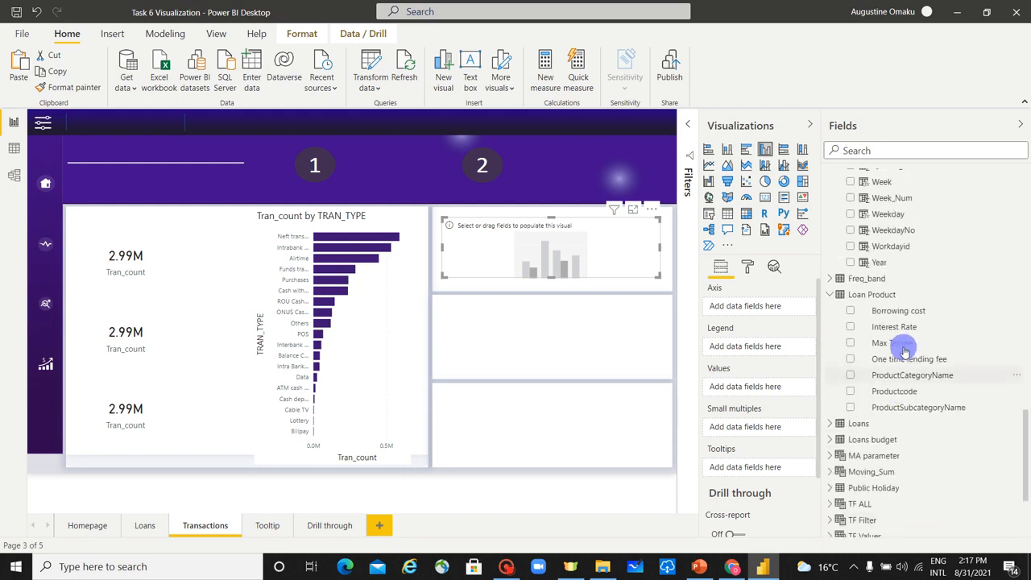
scroll(905, 352, down, 5)
drag(931, 335, 767, 308)
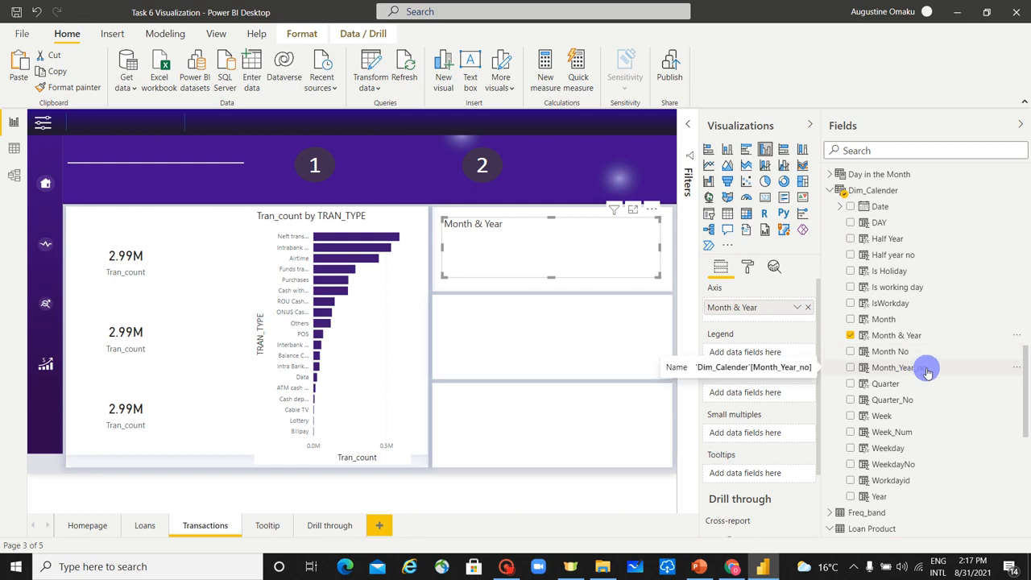
scroll(927, 370, down, 1)
scroll(926, 371, up, 6)
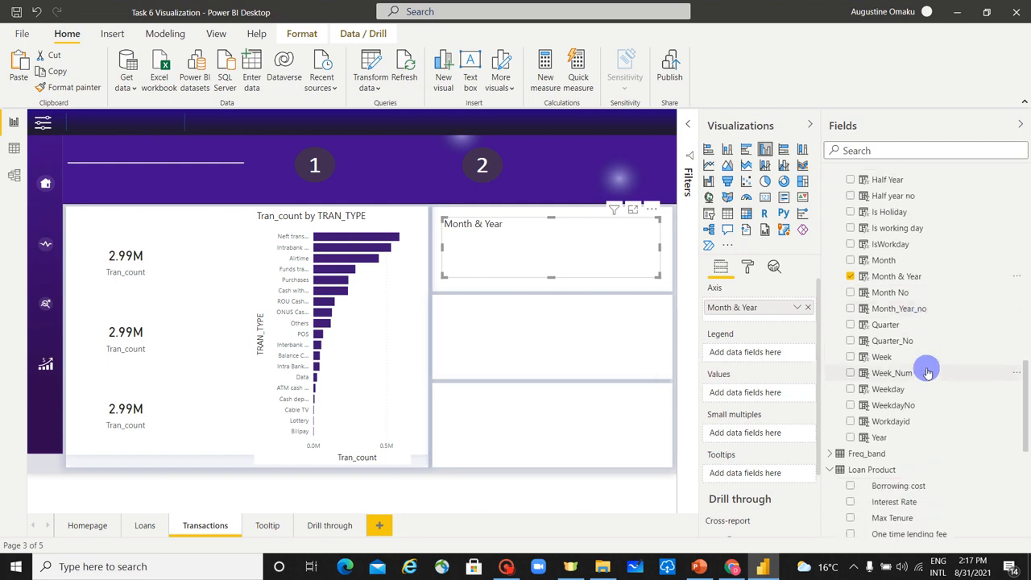
scroll(927, 371, up, 4)
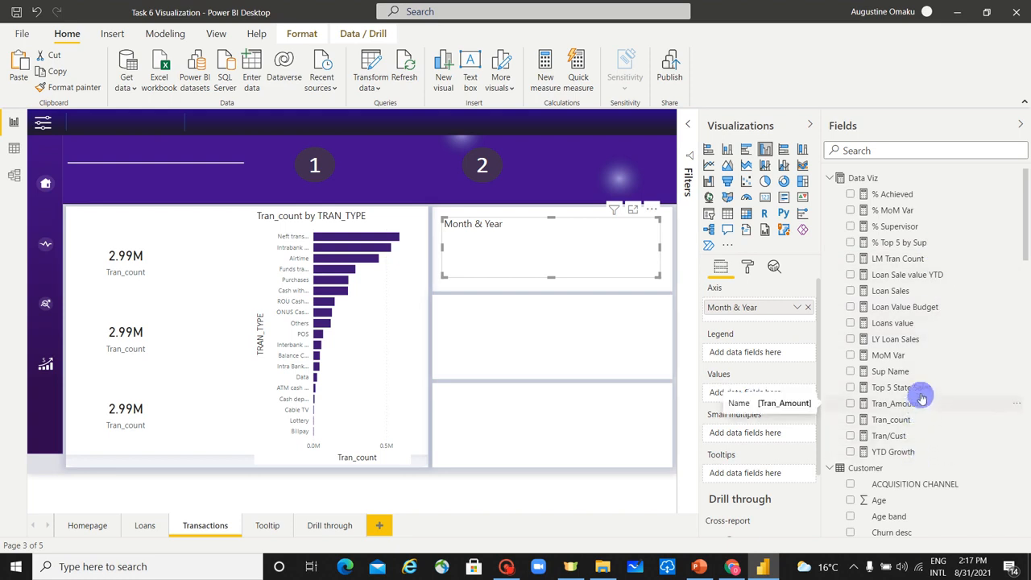
drag(917, 359, 760, 395)
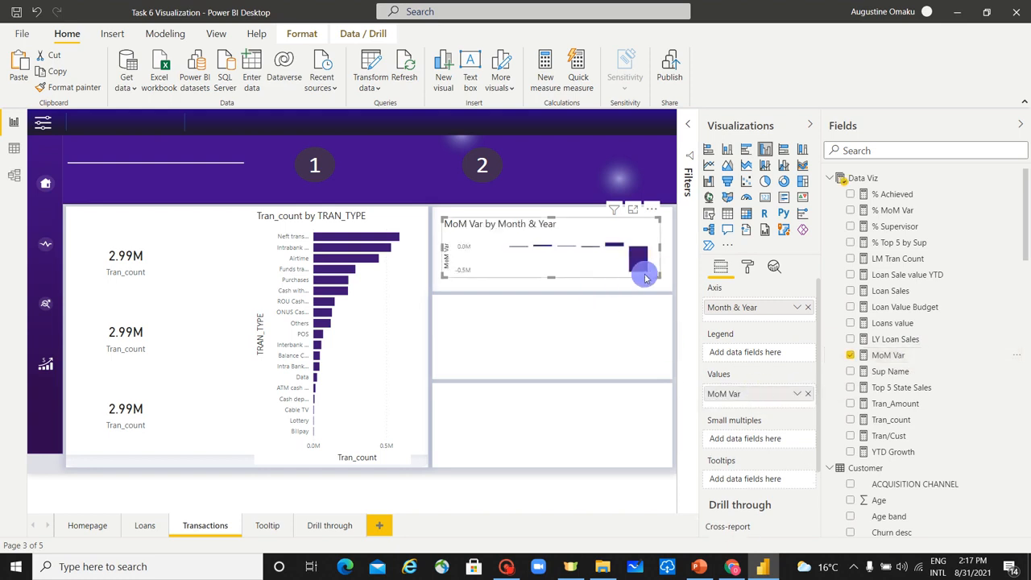
Enlarge the MoM Var by Month & Year chart so it fills the uppermost small panel
drag(657, 283, 658, 289)
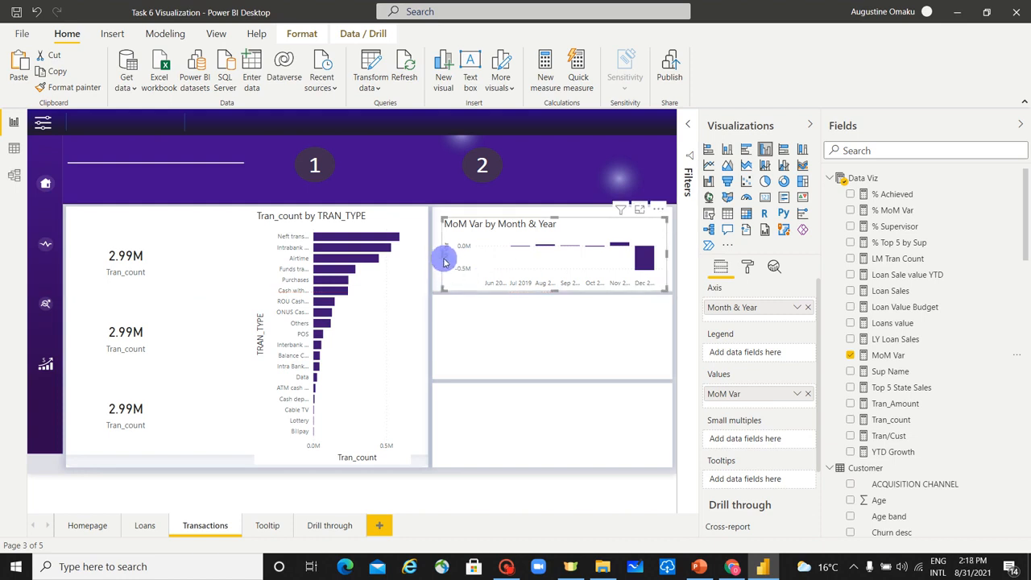
drag(443, 255, 436, 258)
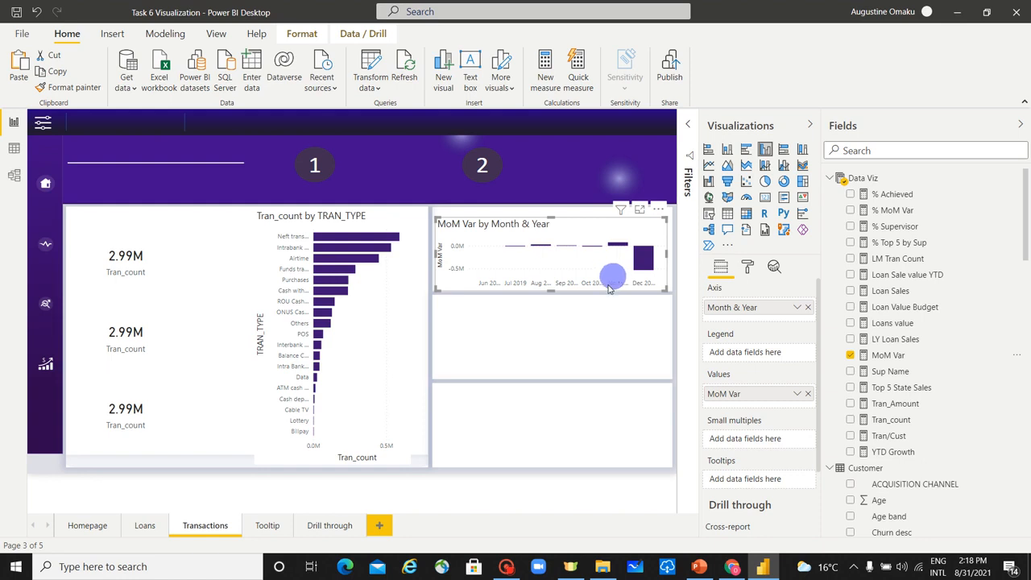
click(592, 324)
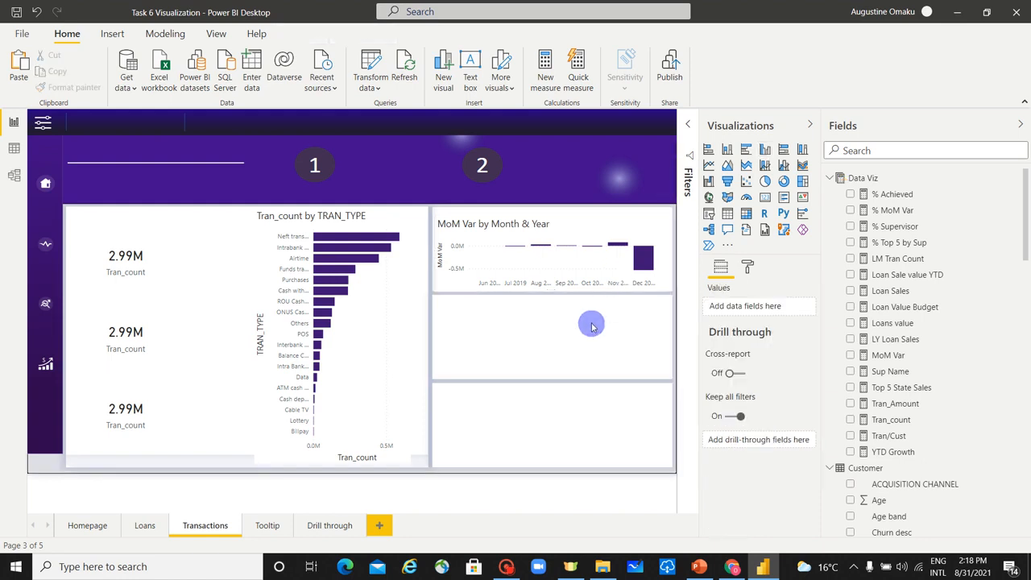
Duplicate the MoM Var by Month & Year chart and place the copy in the middle small panel
click(546, 221)
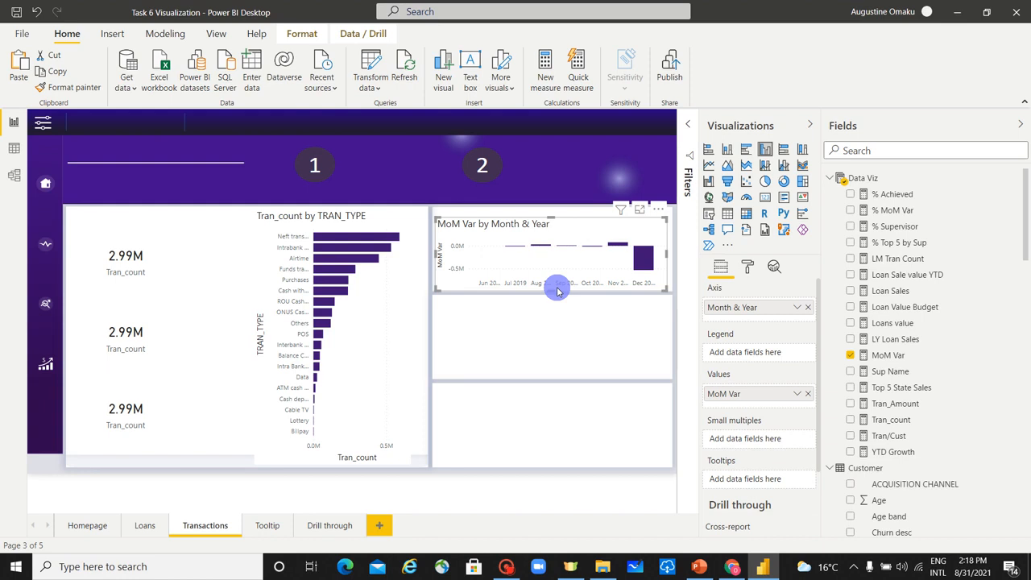
key(ctrl+v)
drag(556, 285, 562, 368)
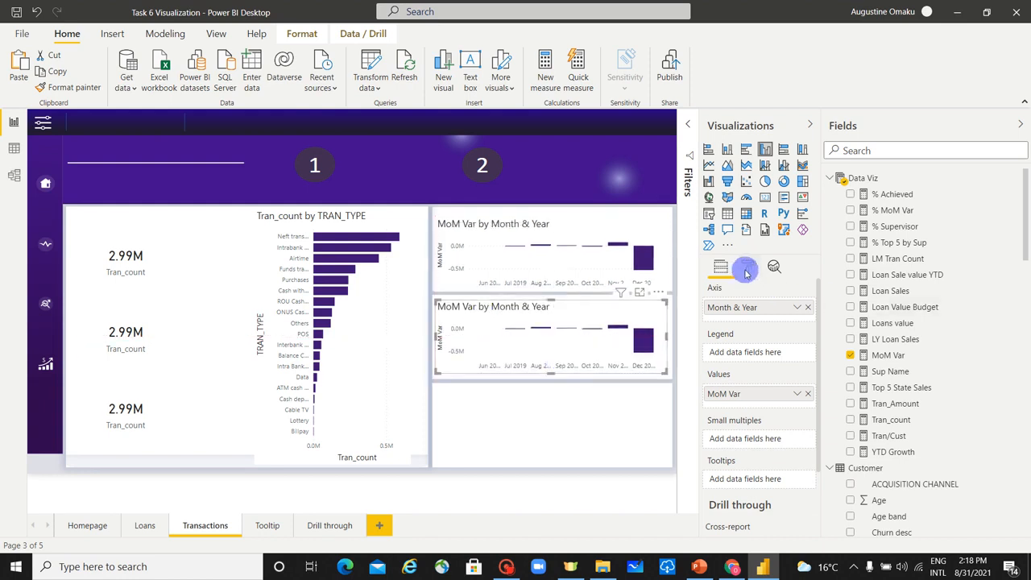
Replace Month & Year with the Customer table's REGION field on the axis of the middle chart
scroll(886, 366, down, 10)
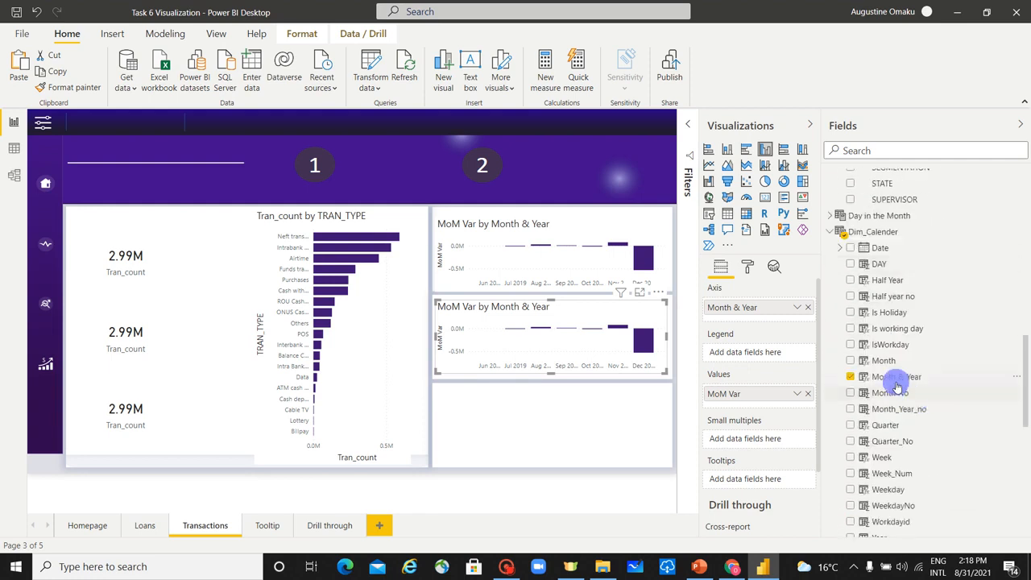
click(851, 376)
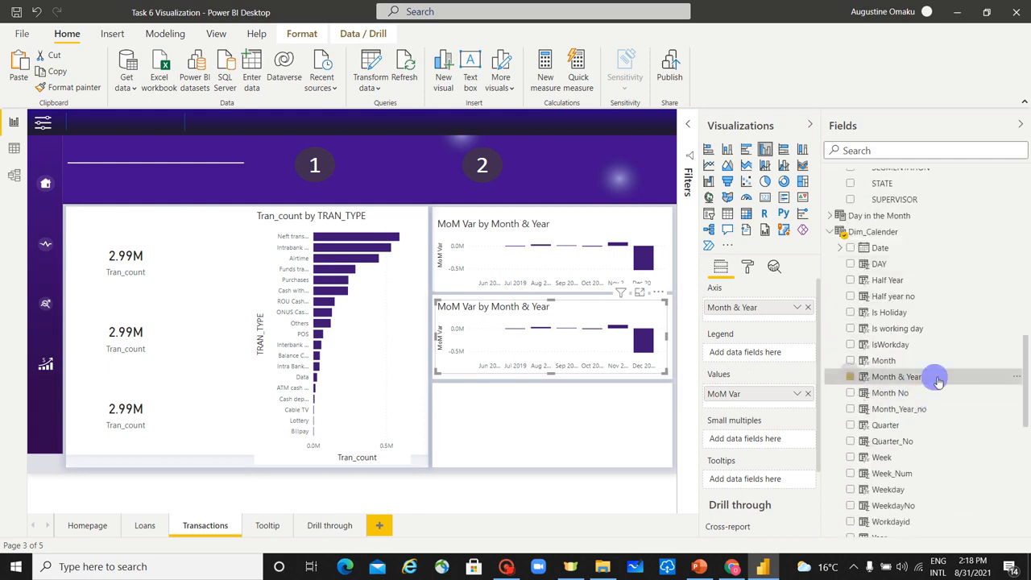
scroll(902, 375, up, 10)
scroll(911, 377, up, 2)
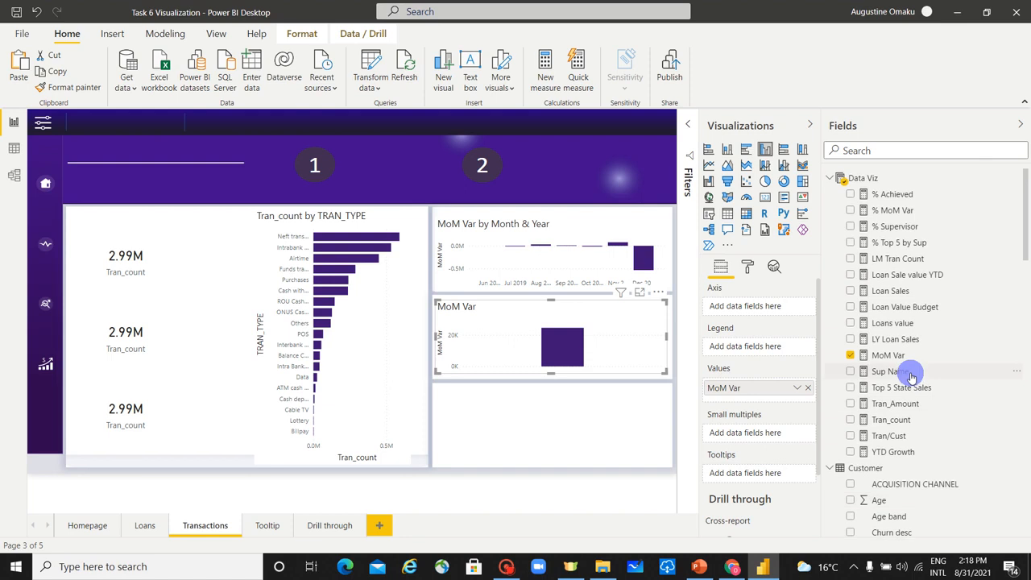
scroll(912, 377, down, 2)
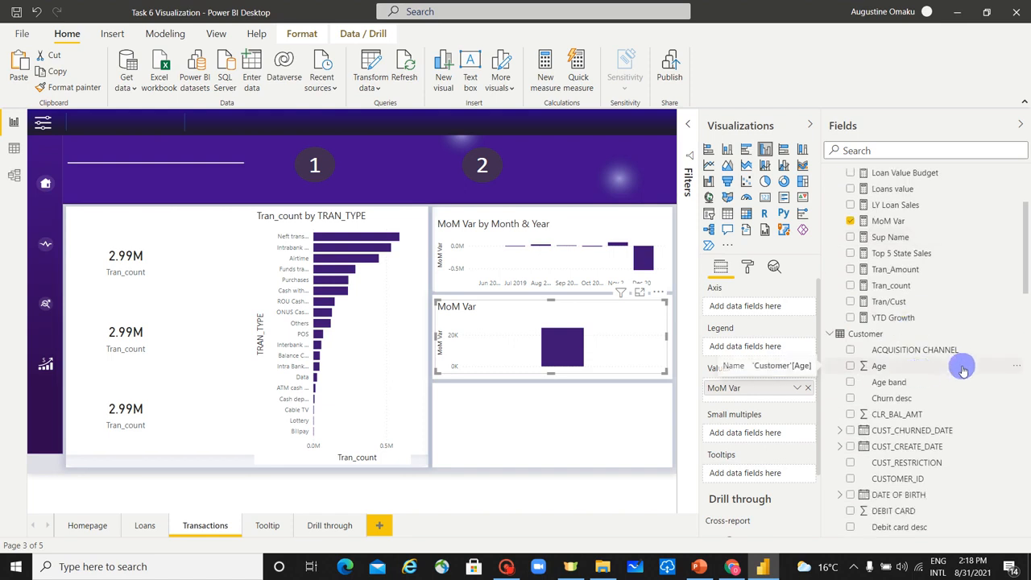
scroll(963, 362, down, 4)
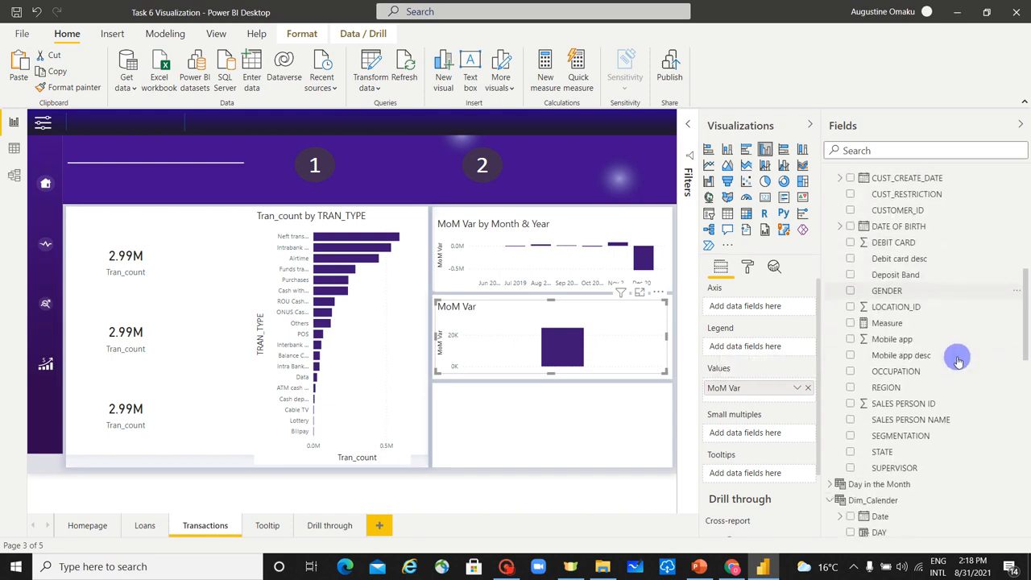
drag(902, 372, 757, 310)
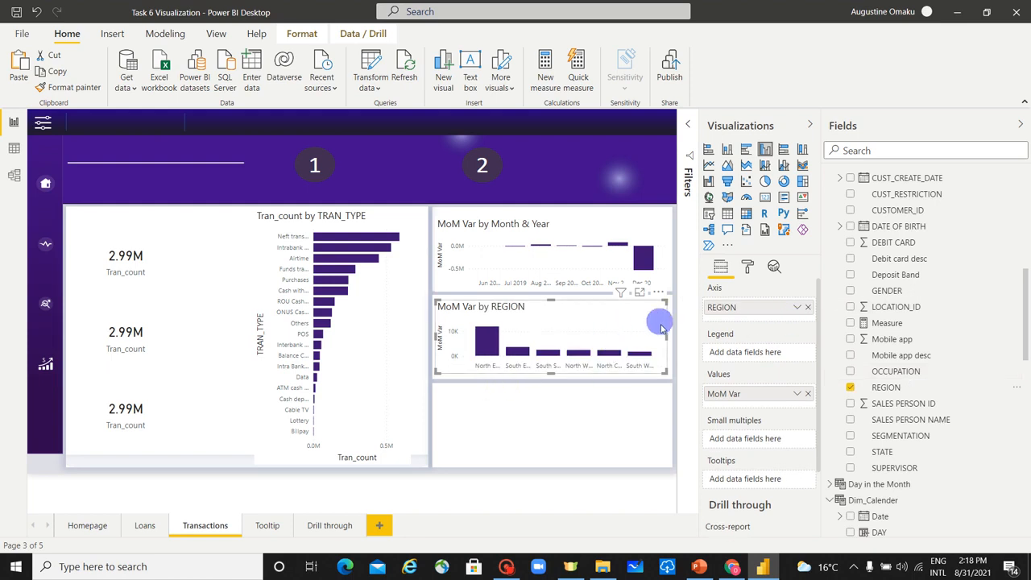
Narrow the MoM Var by REGION chart slightly from its right edge and extend its bottom edge a little
mouse_move(667, 332)
mouse_down()
mouse_move(637, 334)
mouse_move(655, 341)
mouse_up()
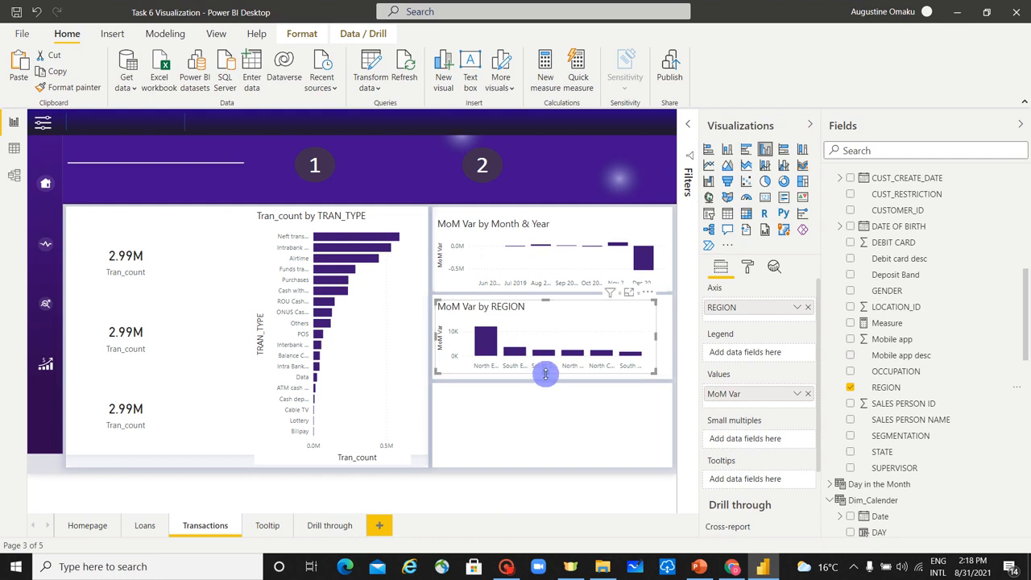
mouse_move(546, 374)
mouse_down()
mouse_move(548, 384)
mouse_move(551, 375)
mouse_up()
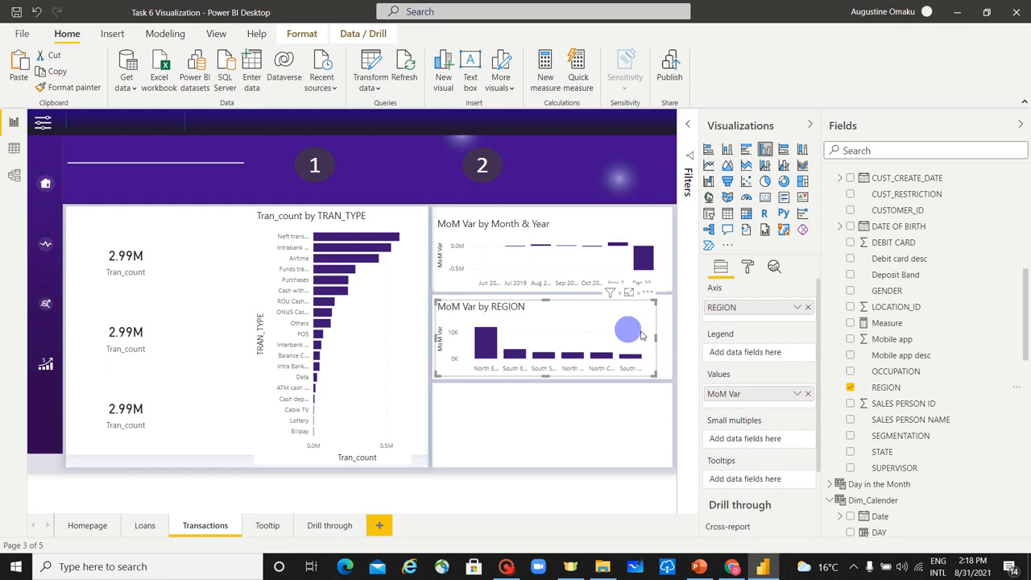
click(662, 342)
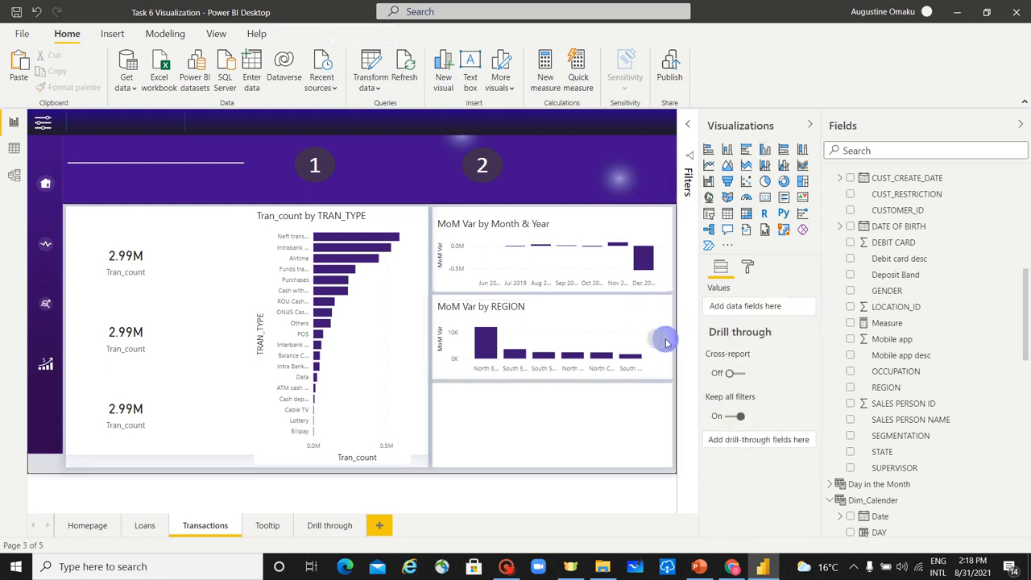
click(604, 328)
click(593, 409)
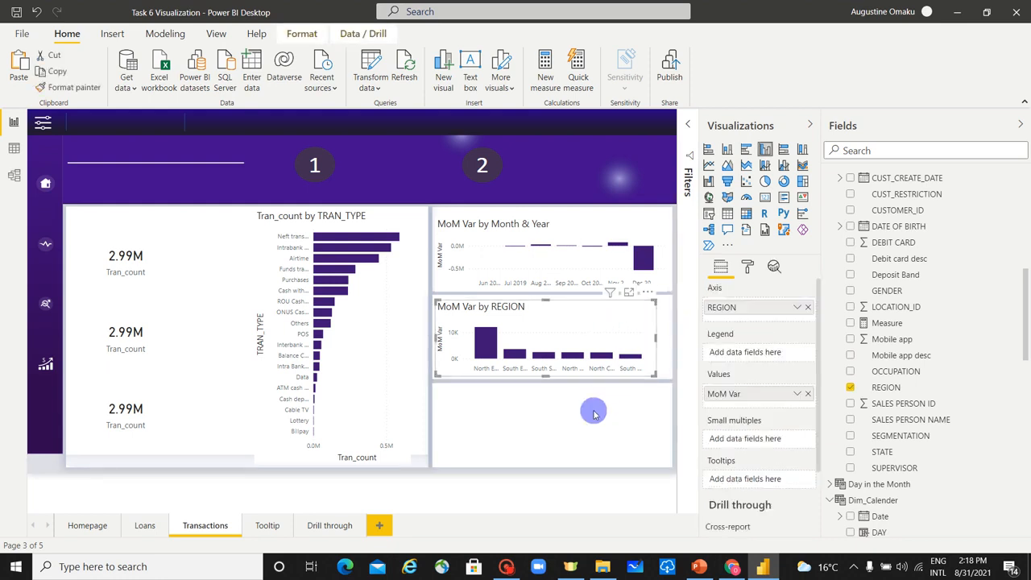
click(709, 165)
drag(140, 153, 477, 395)
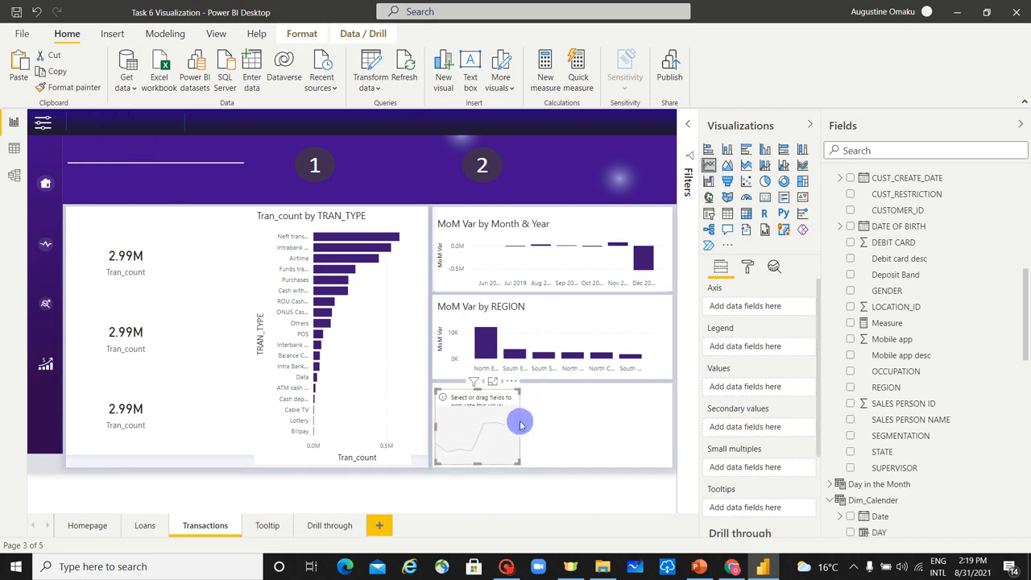
drag(519, 425, 670, 432)
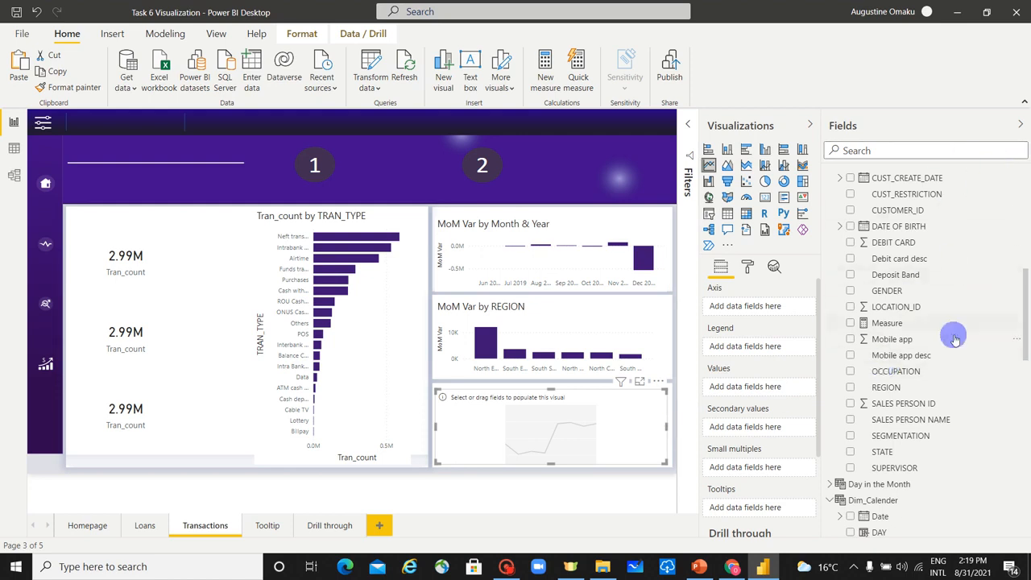
scroll(955, 339, down, 3)
scroll(955, 337, down, 1)
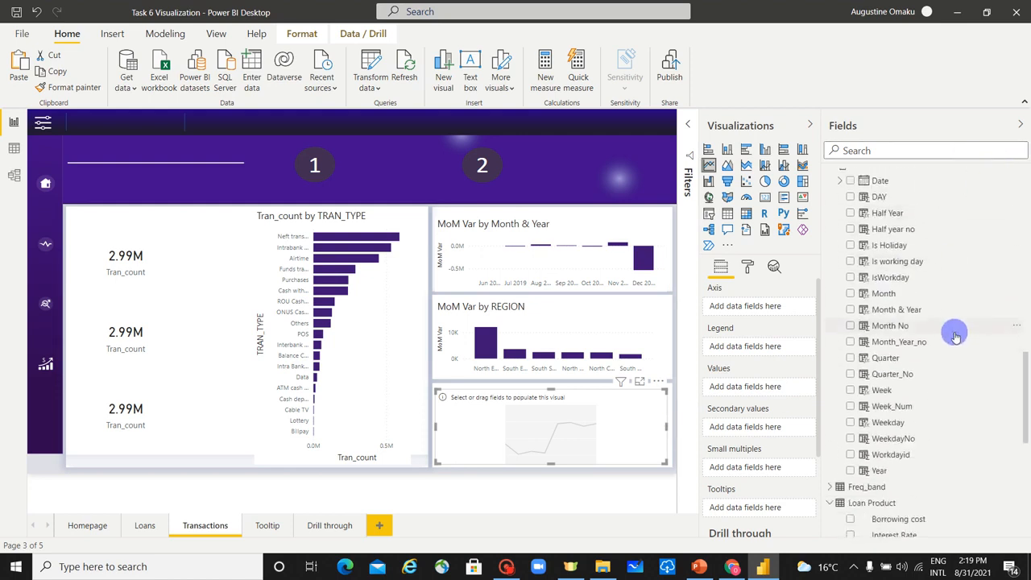
click(642, 283)
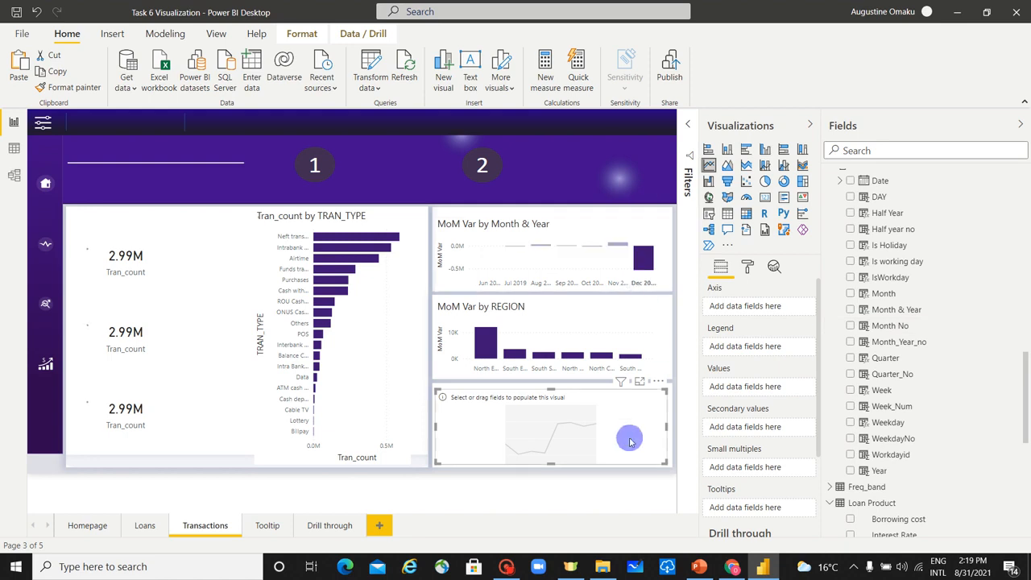
key(Delete)
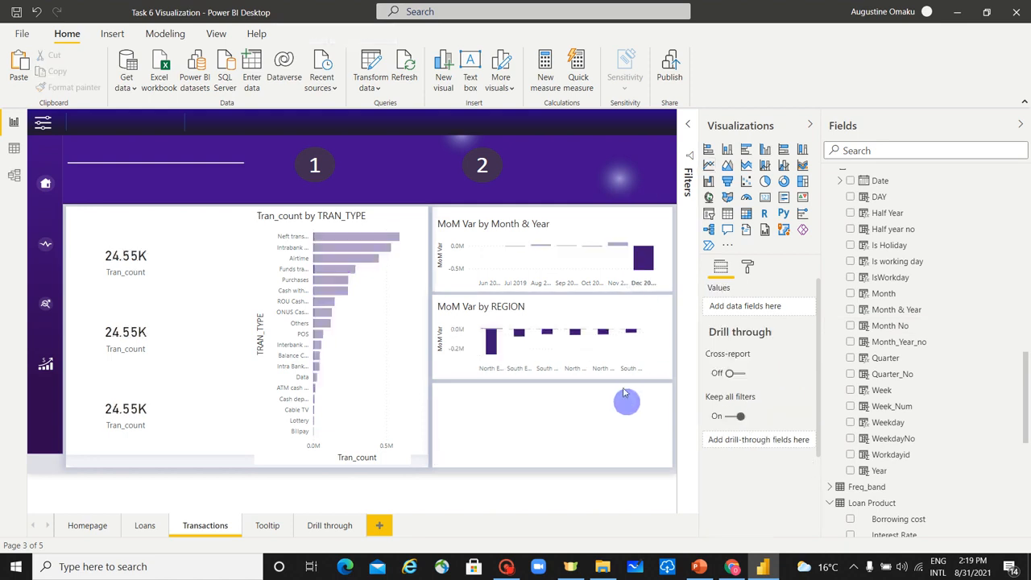
Duplicate the MoM Var by Month & Year chart and place the copy in the lowest small panel
click(573, 272)
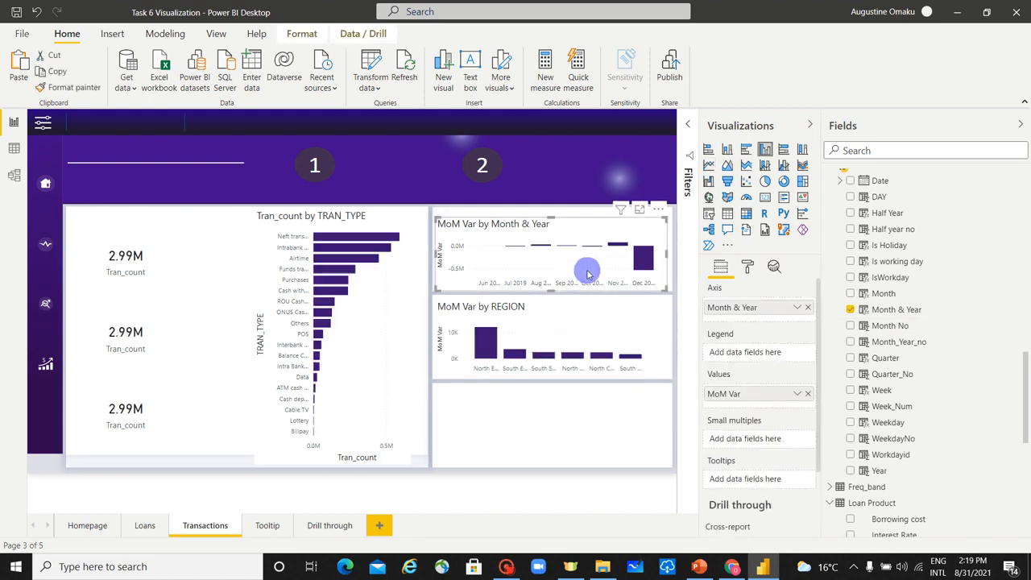
key(ctrl+c)
key(ctrl+v)
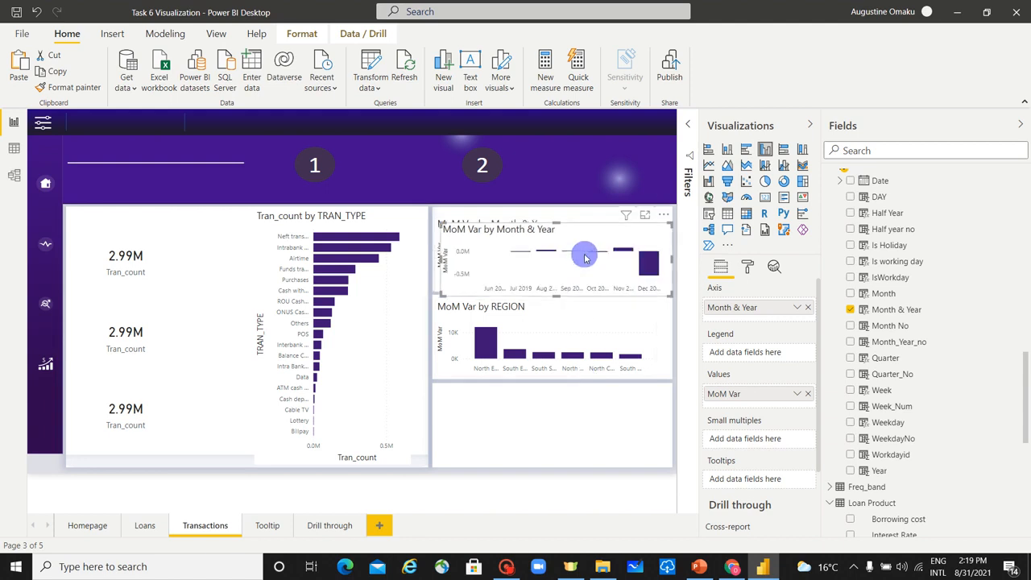
drag(585, 259, 578, 424)
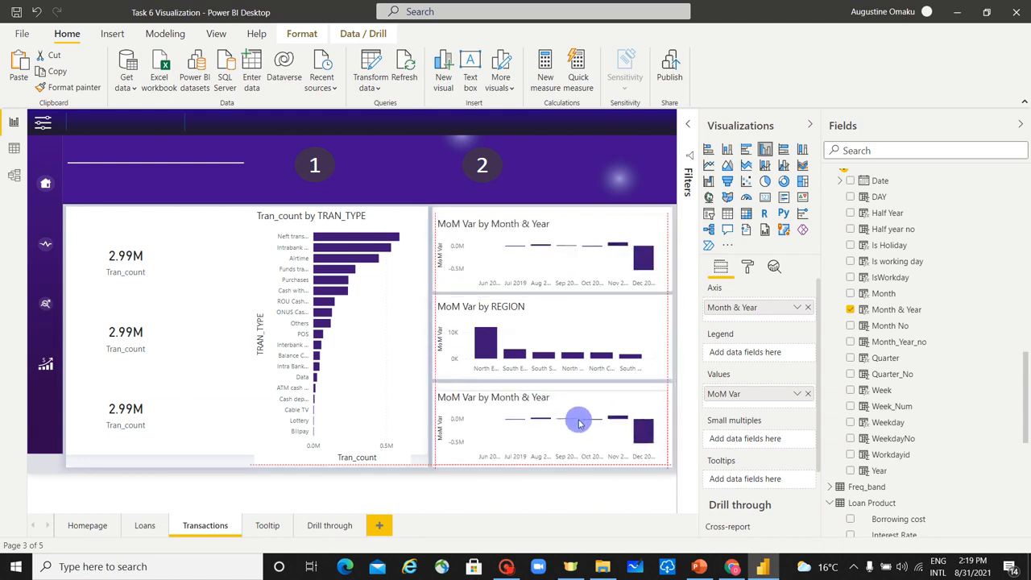
Replace MoM Var with Tran_count in the lowest chart's values and convert it to a line chart
scroll(884, 333, up, 5)
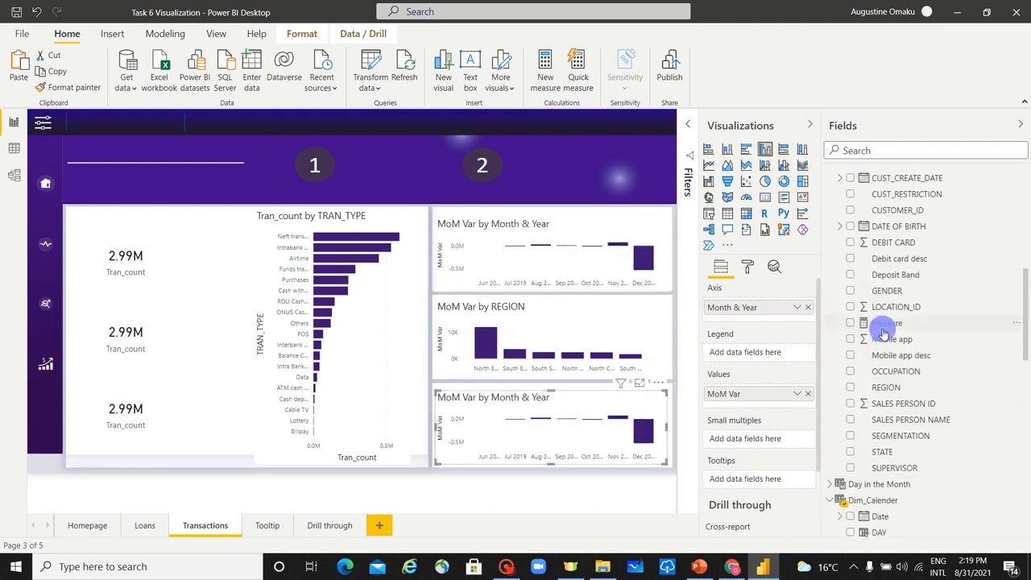
scroll(884, 333, up, 5)
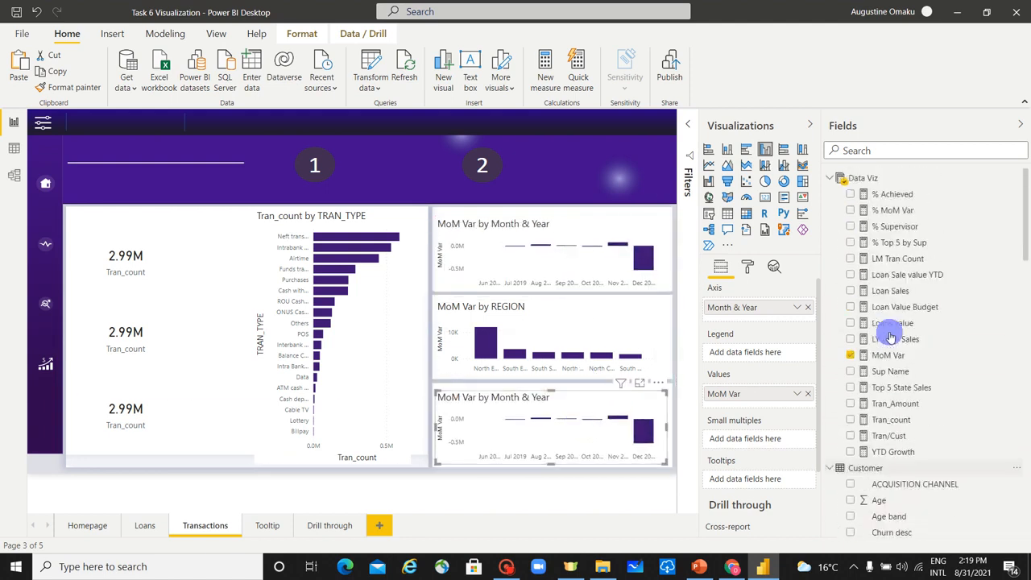
click(852, 355)
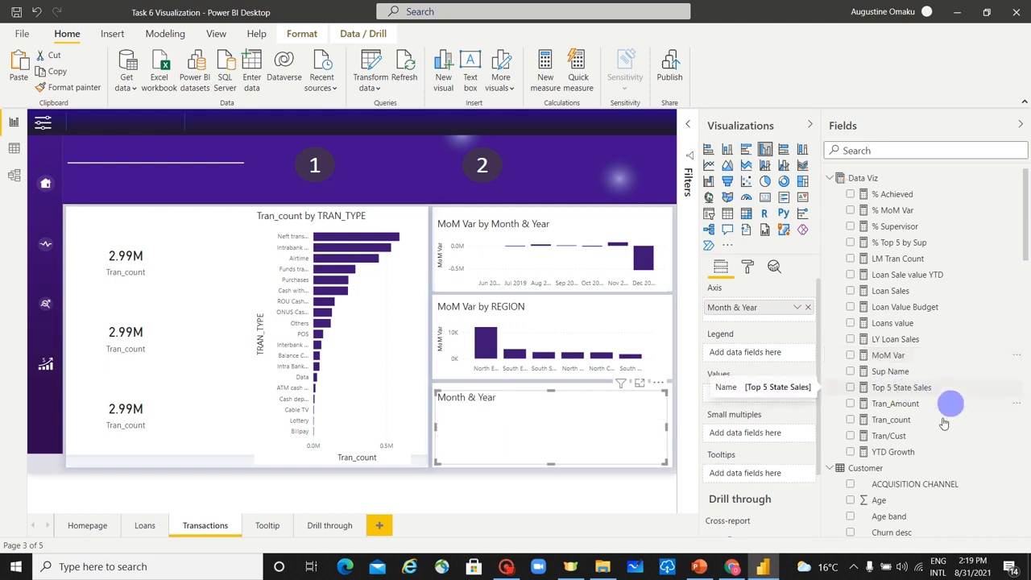
drag(919, 419, 773, 397)
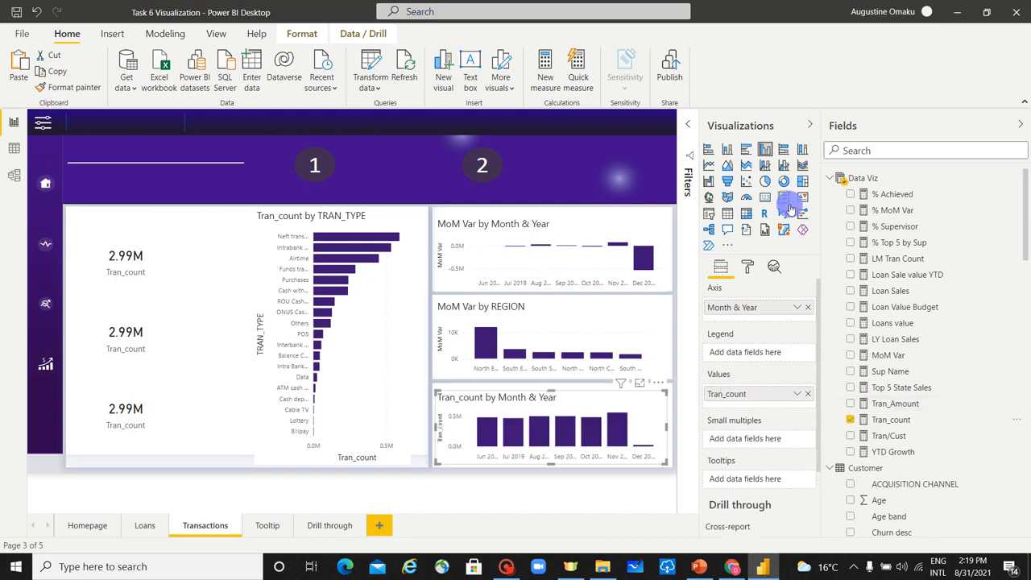
click(709, 165)
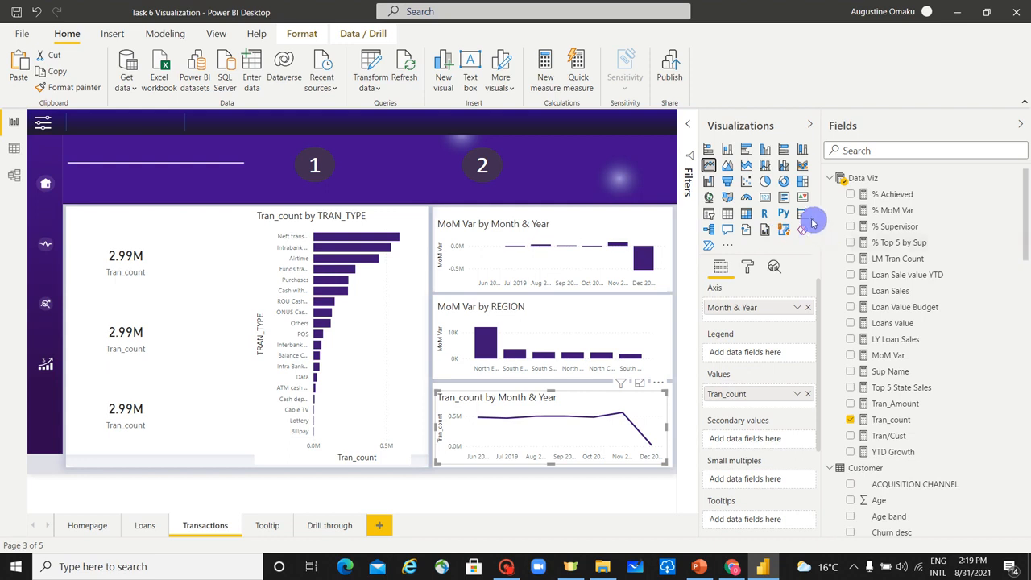
click(709, 216)
drag(529, 379, 553, 418)
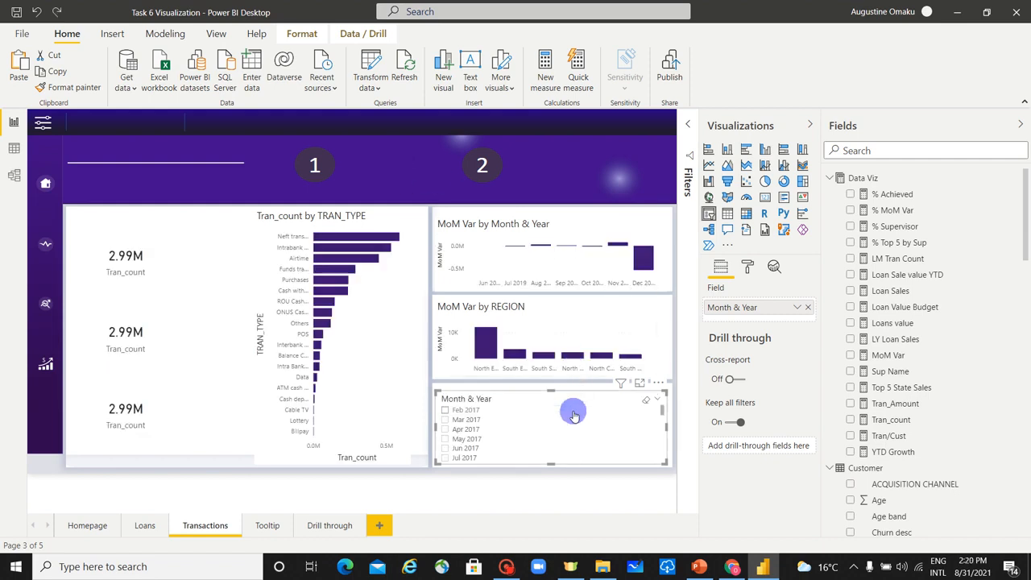
click(581, 484)
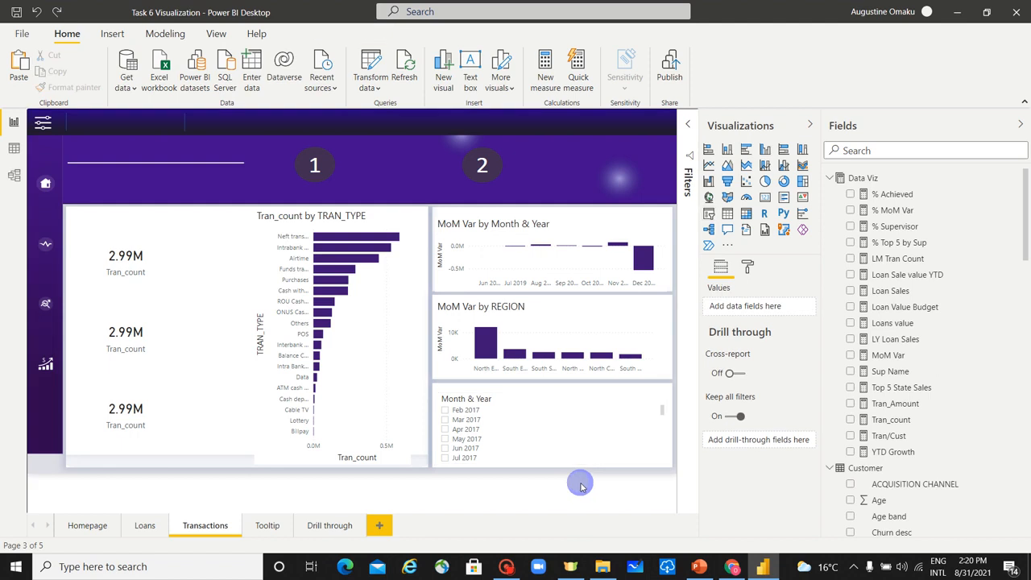
key(ctrl+z)
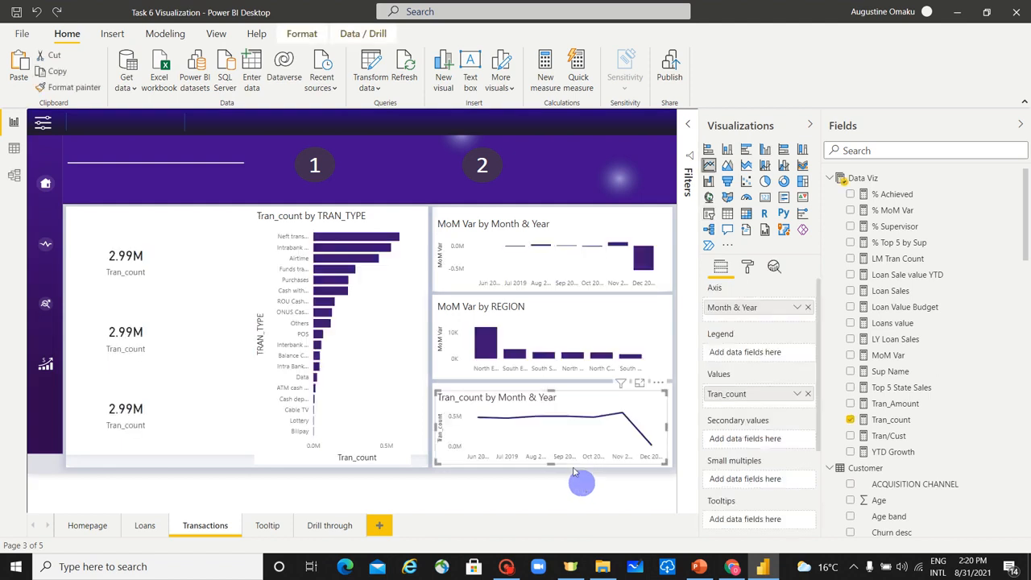
Add a slicer of the Customer table's SEGMENTATION field beside the circled 1 in the header and lower its upper edge slightly
click(373, 172)
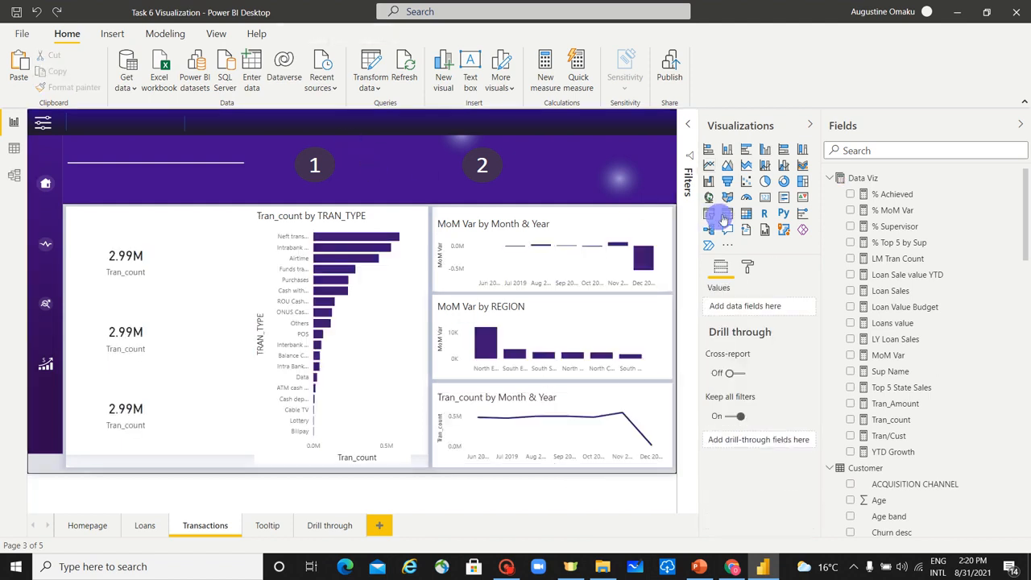
click(712, 218)
drag(134, 131, 395, 157)
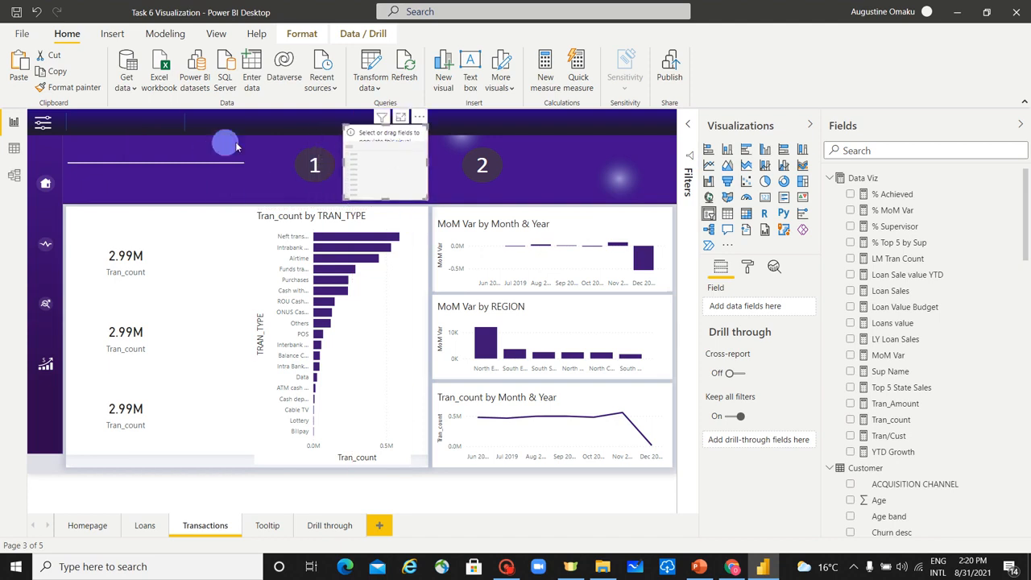
scroll(957, 413, down, 8)
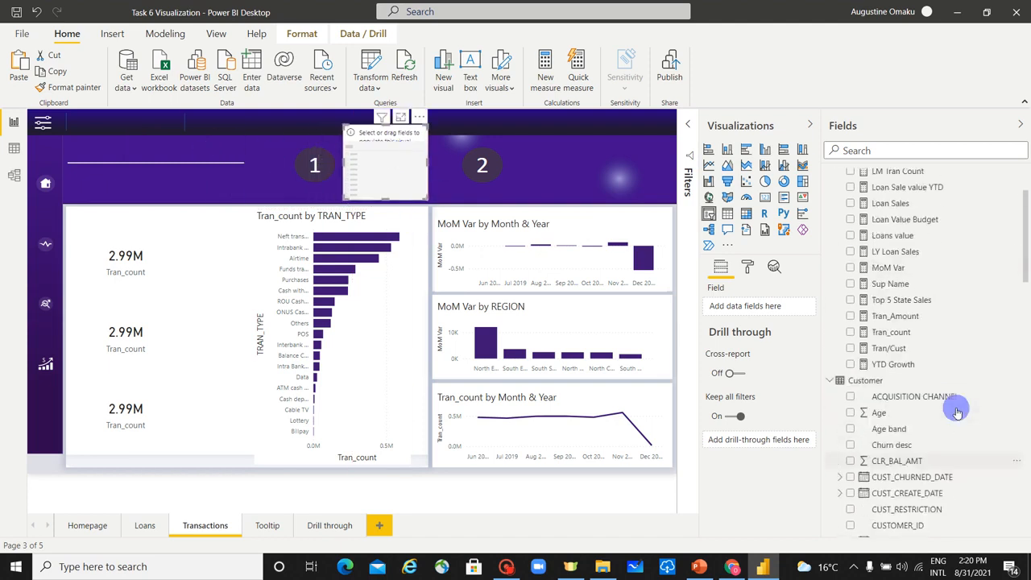
scroll(959, 412, down, 3)
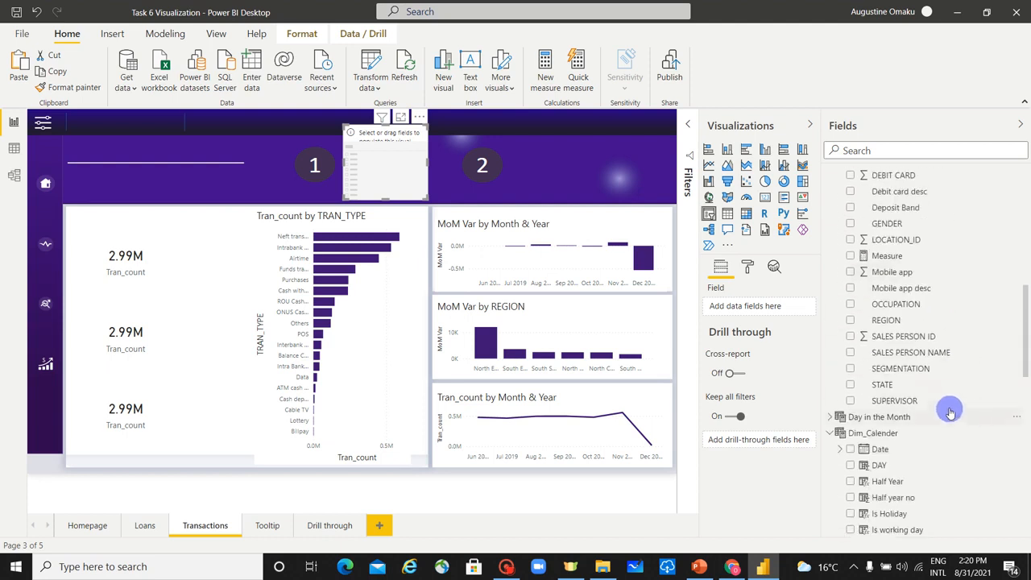
drag(938, 371, 758, 307)
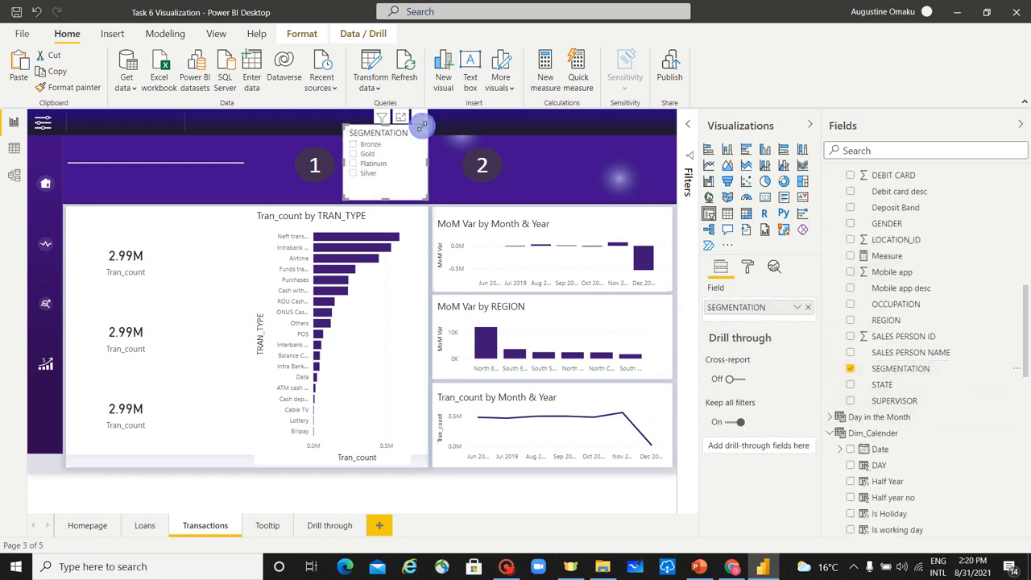
drag(421, 126, 422, 138)
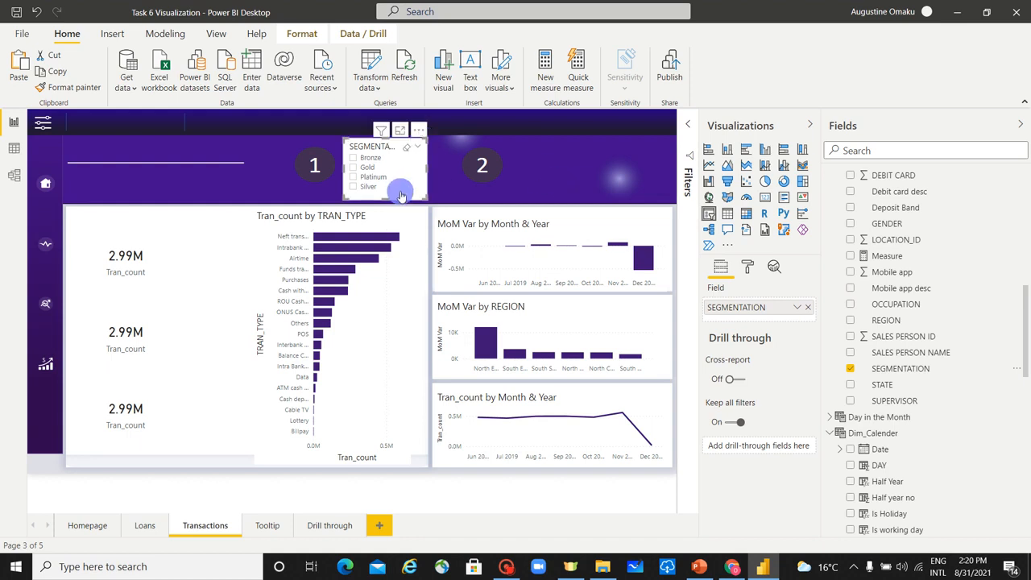
Duplicate the SEGMENTATION slicer beside the circled 2 and replace the copy's field with Age band from the Customer table
key(ctrl+v)
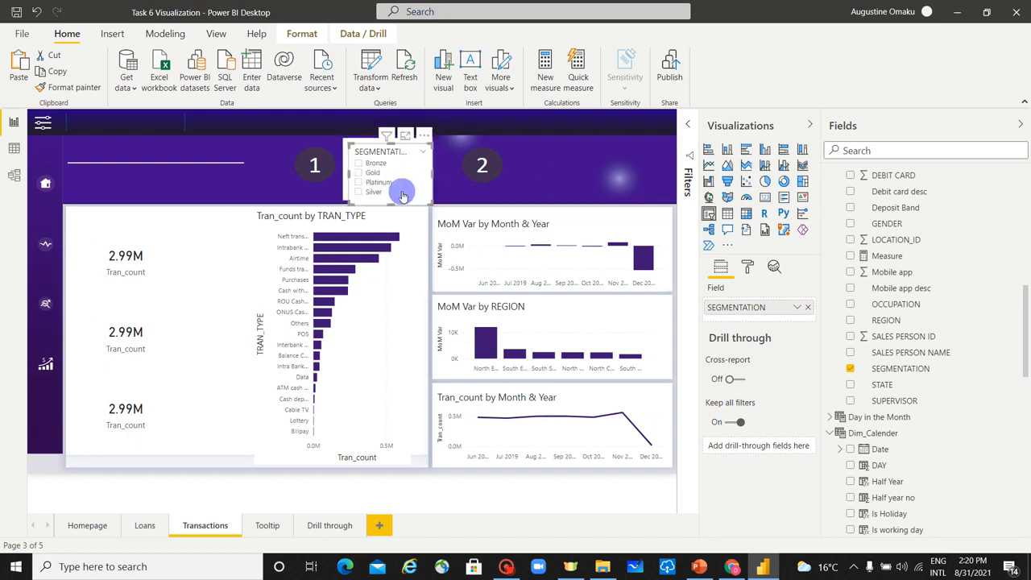
drag(403, 196, 576, 191)
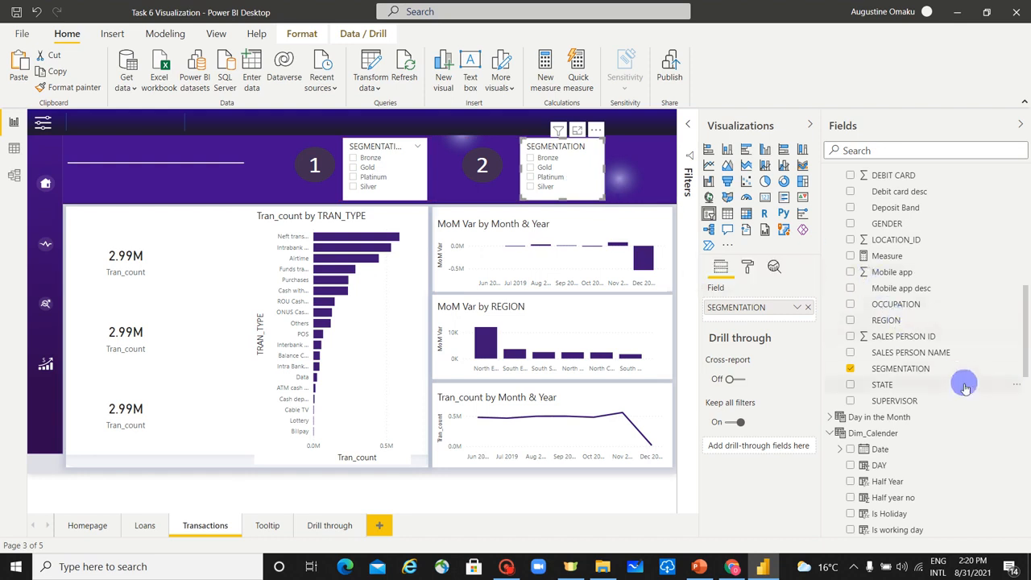
scroll(937, 362, up, 2)
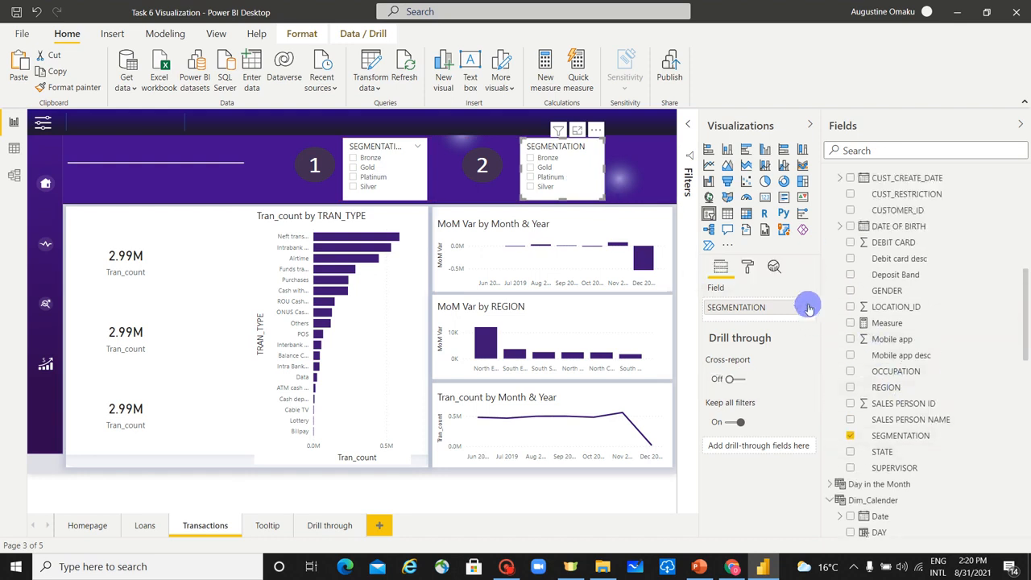
drag(884, 312, 894, 315)
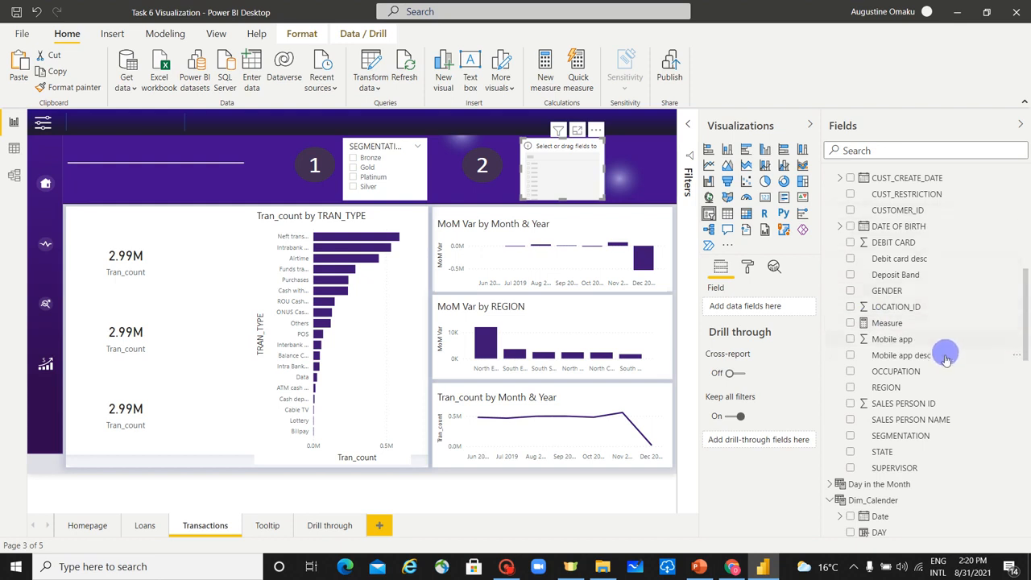
scroll(939, 399, up, 5)
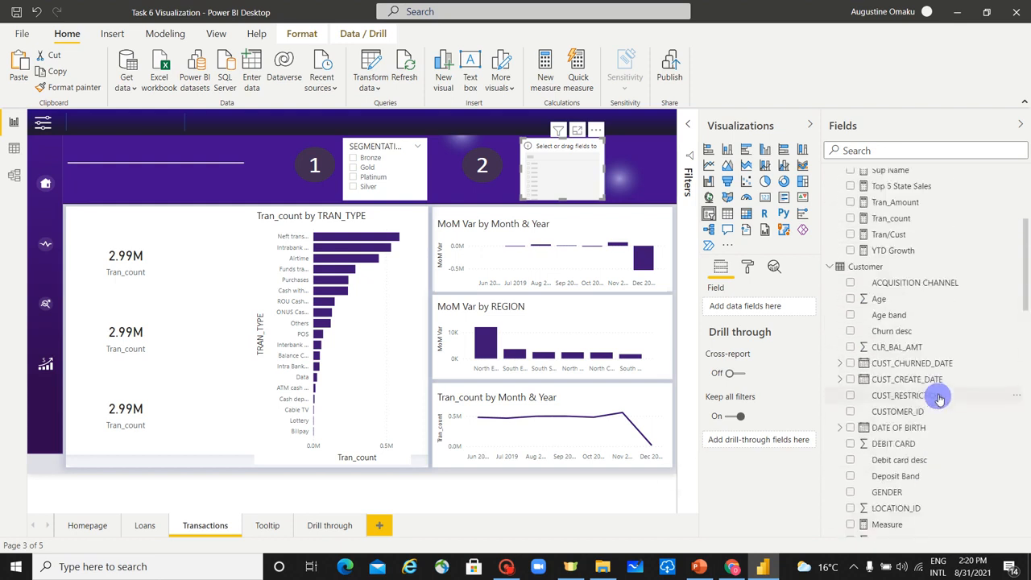
drag(913, 314, 743, 307)
Change the Age band slicer to a dropdown and shorten its box to fit just the title and selector
click(594, 146)
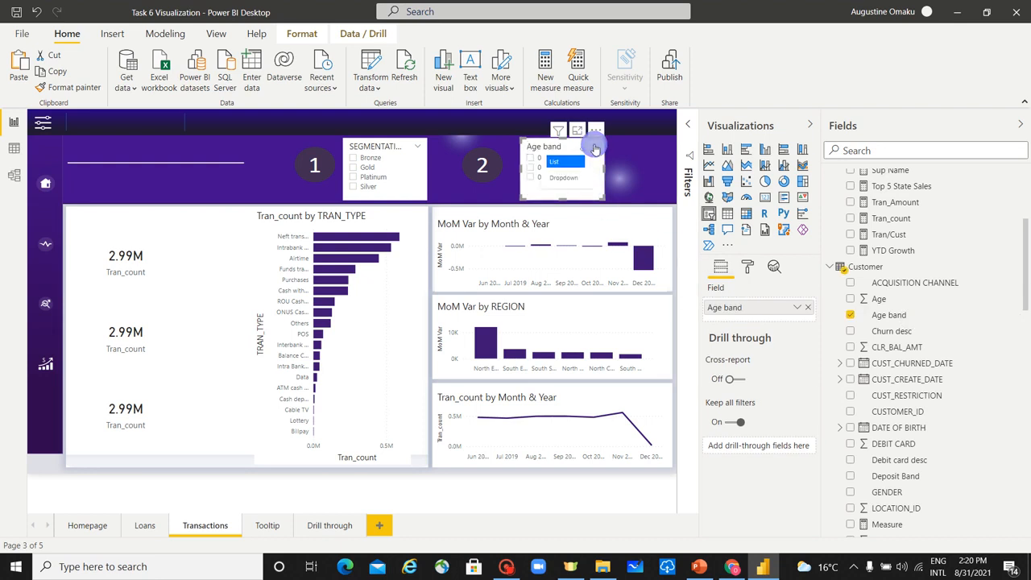
click(570, 182)
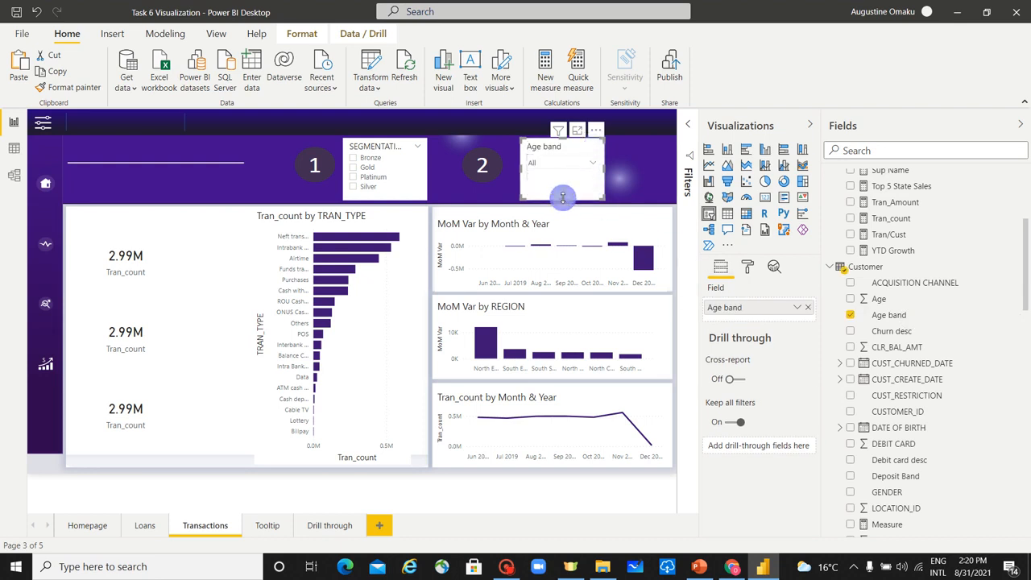
drag(563, 197, 570, 176)
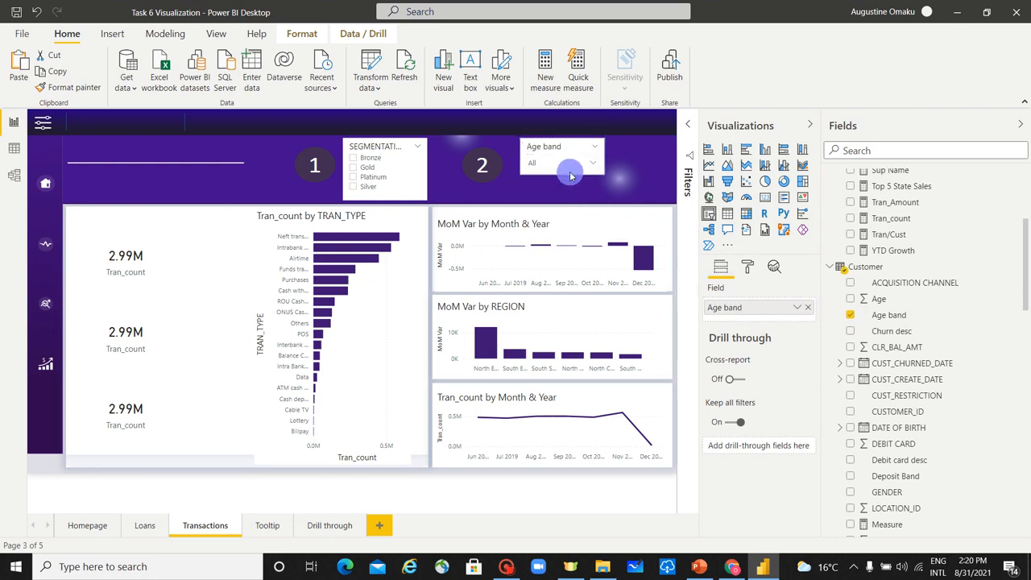
Duplicate the Age band slicer, place the copy beside it and shift the original closer to the circled 2
drag(572, 176, 565, 176)
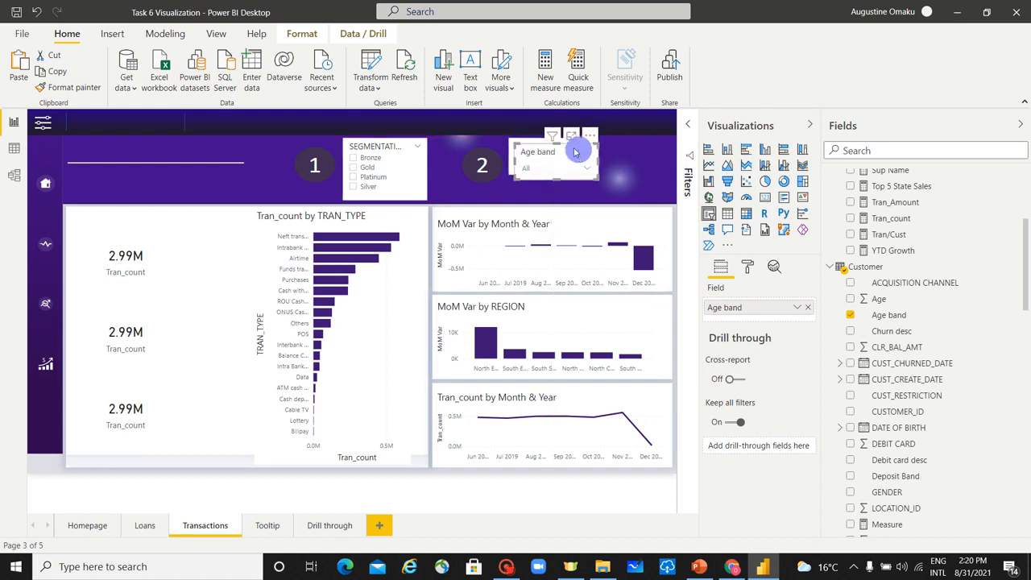
key(ctrl+c)
key(ctrl+v)
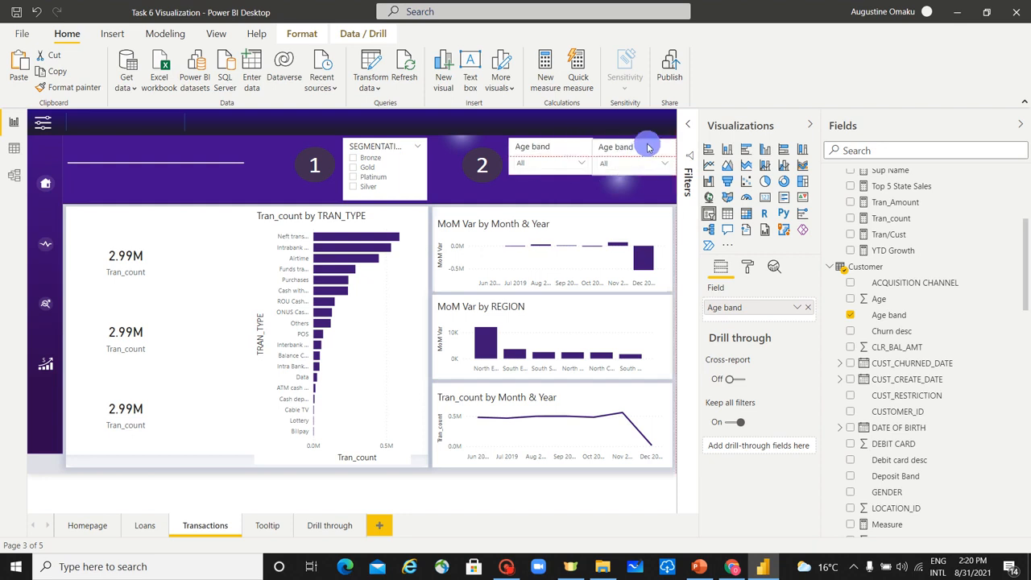
drag(531, 176, 522, 177)
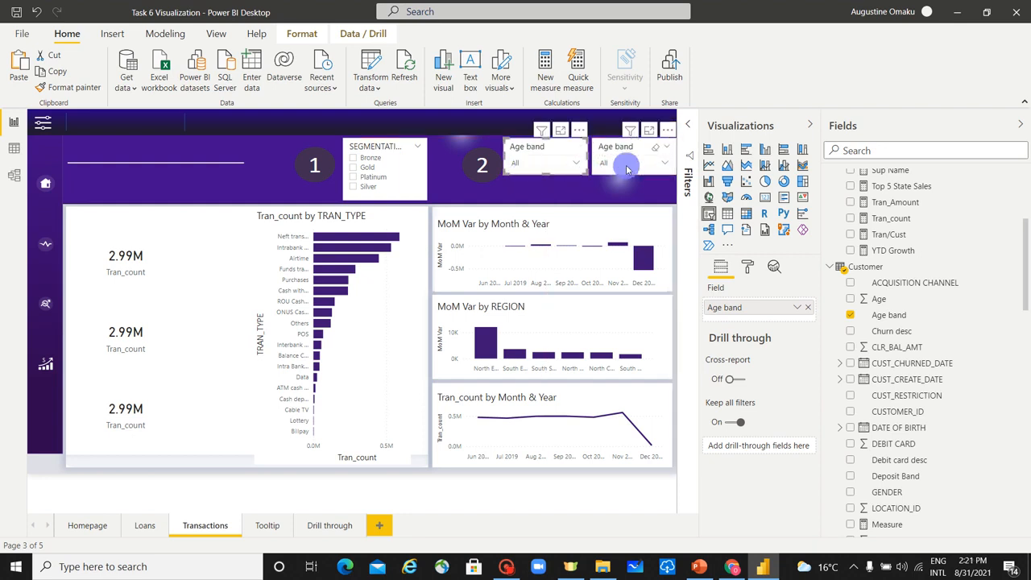
Replace Age band with the Transactions table's TRAN CHANNEL field in the duplicated slicer at the header's far end
click(635, 170)
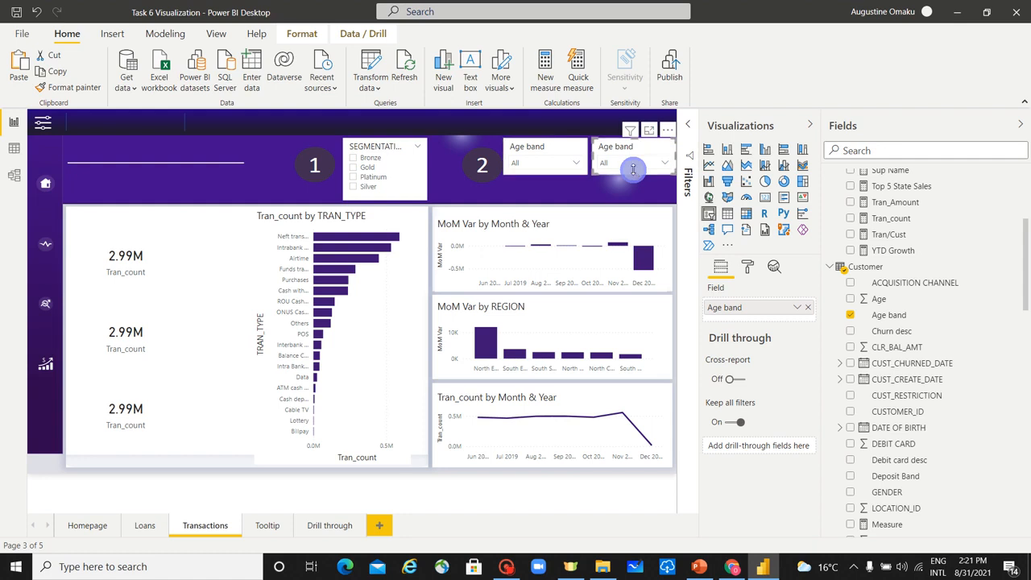
scroll(961, 315, down, 3)
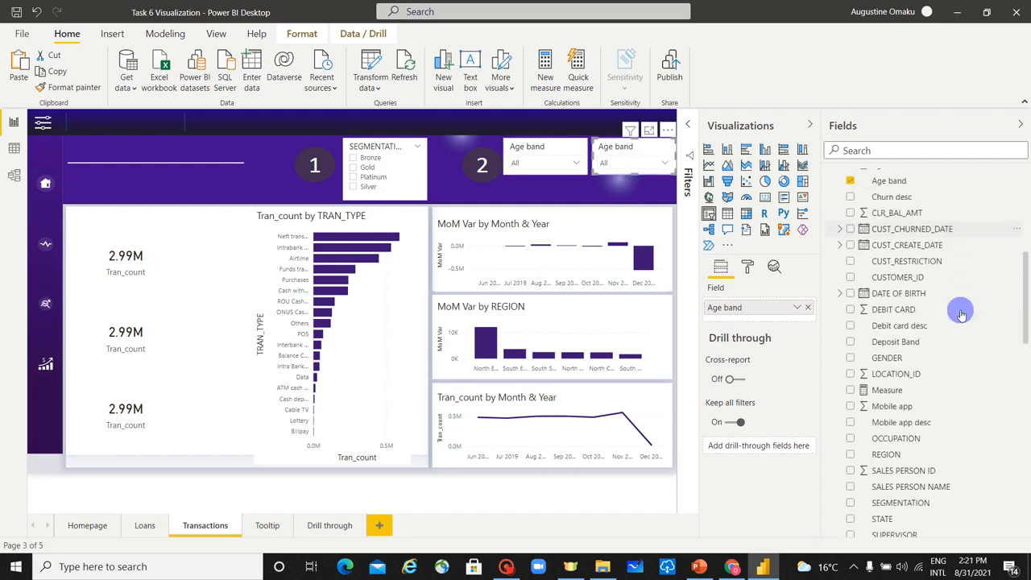
scroll(961, 314, down, 3)
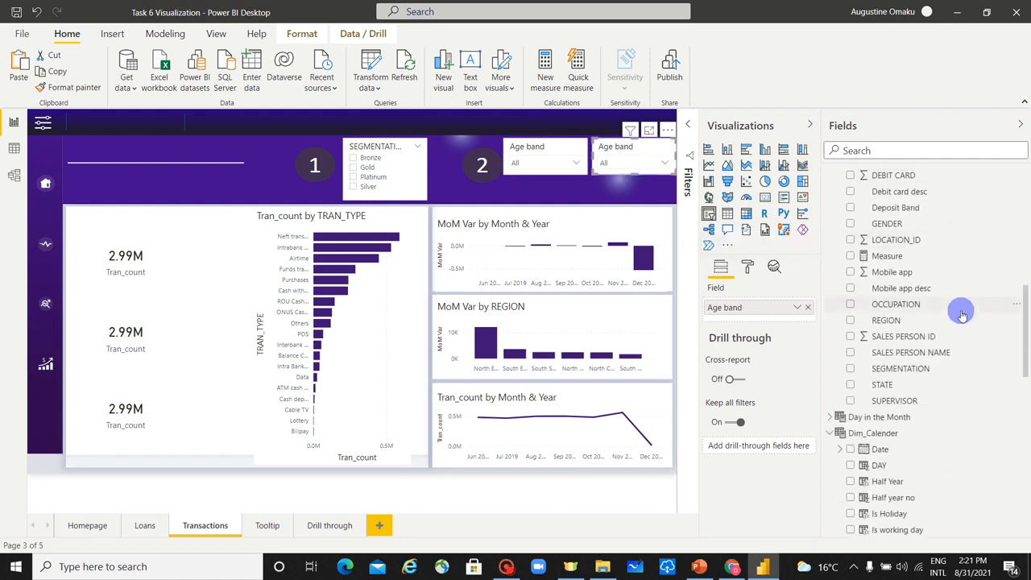
scroll(953, 410, down, 10)
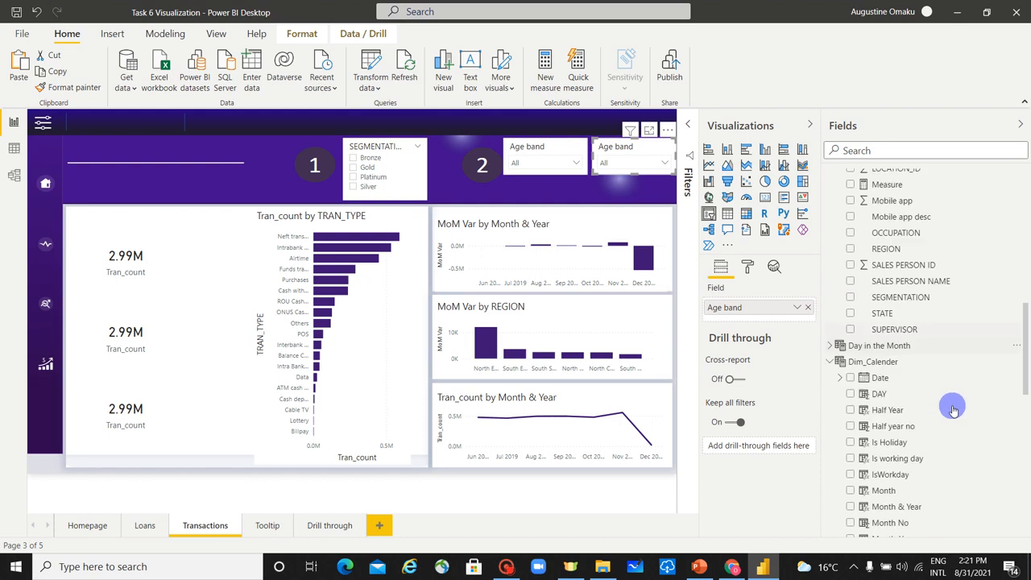
scroll(953, 410, down, 1)
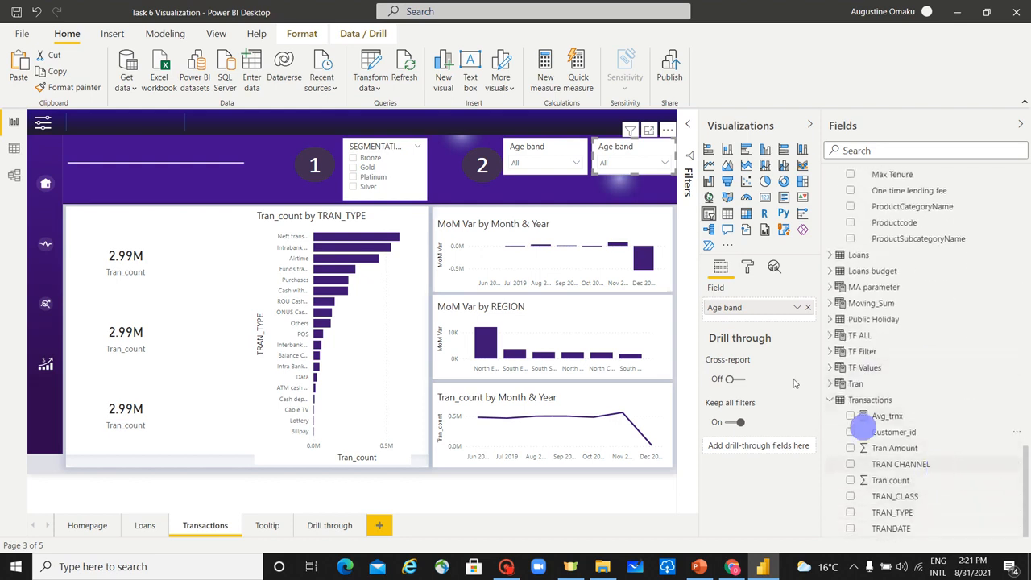
click(812, 313)
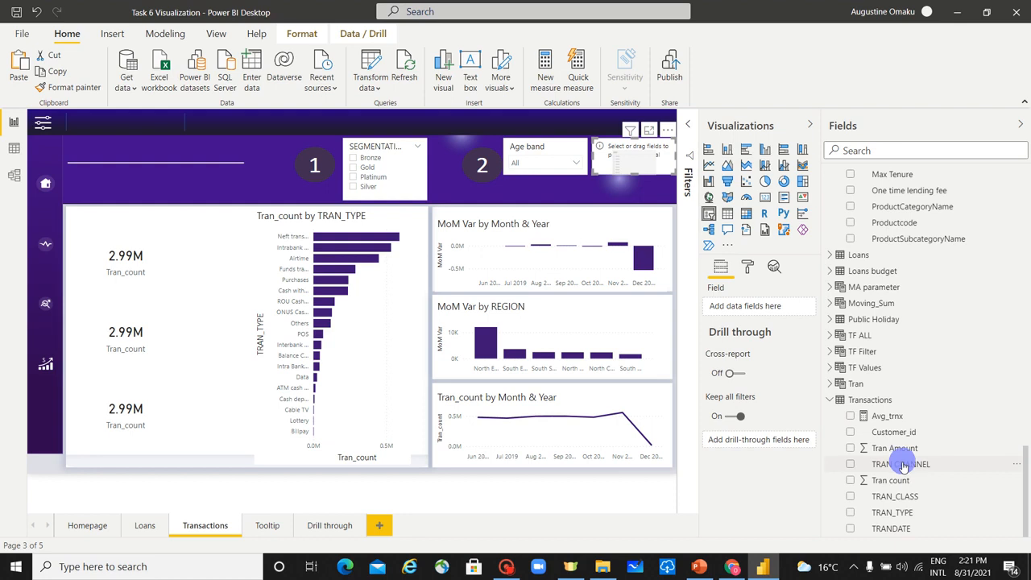
drag(901, 465, 764, 308)
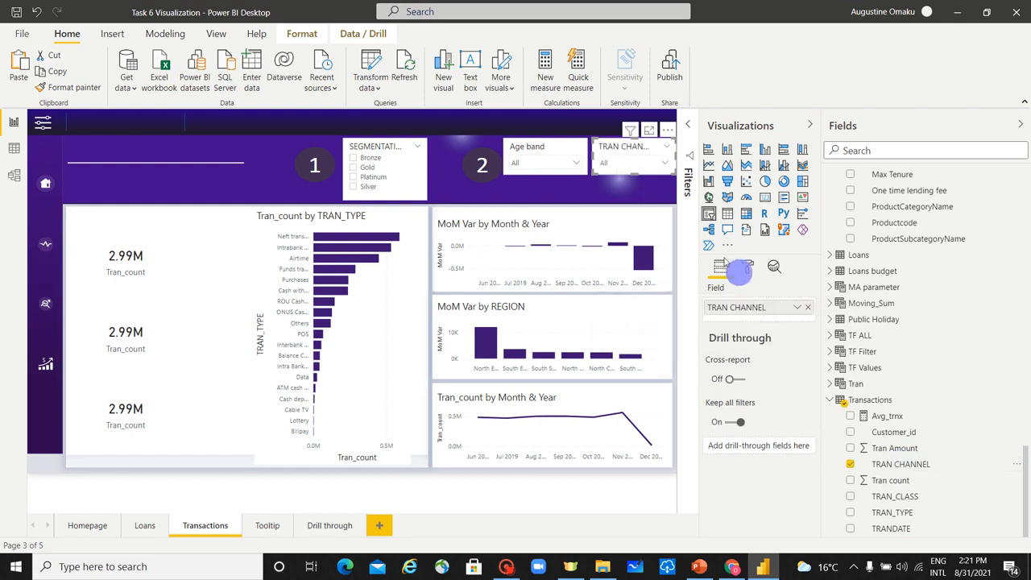
click(627, 185)
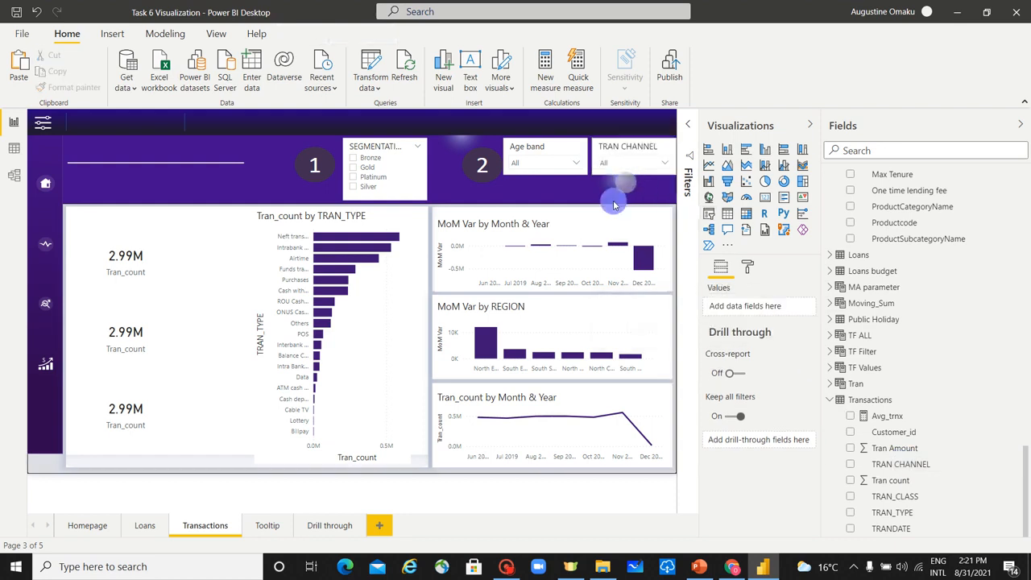